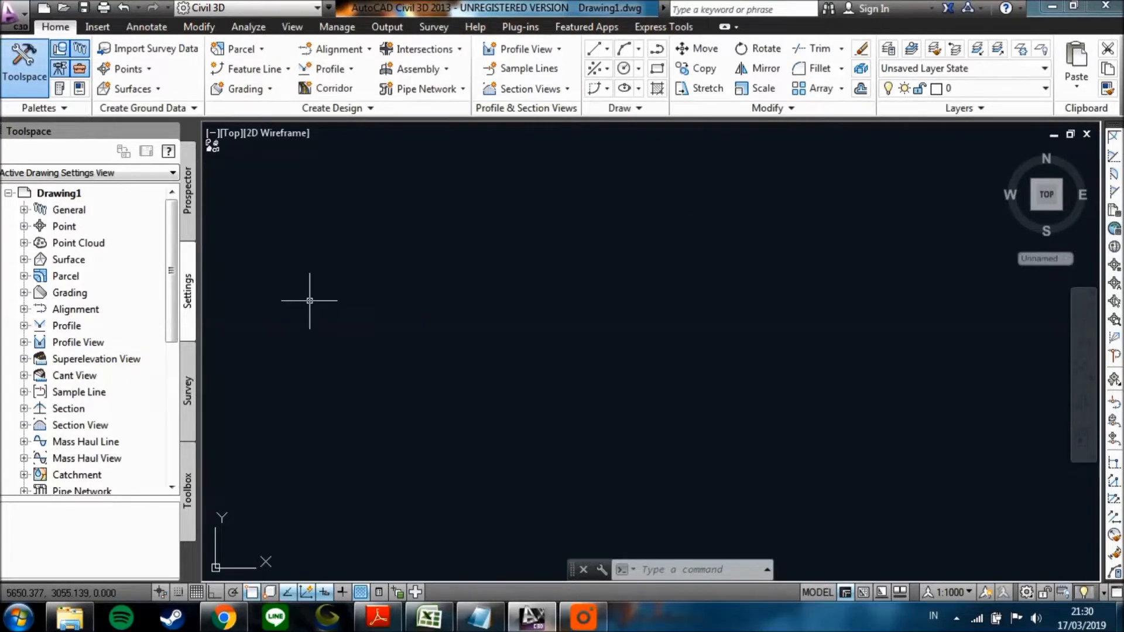
# Open Drawing1's drawing settings and set the zone category to Indonesia.
pyautogui.click(54, 197)
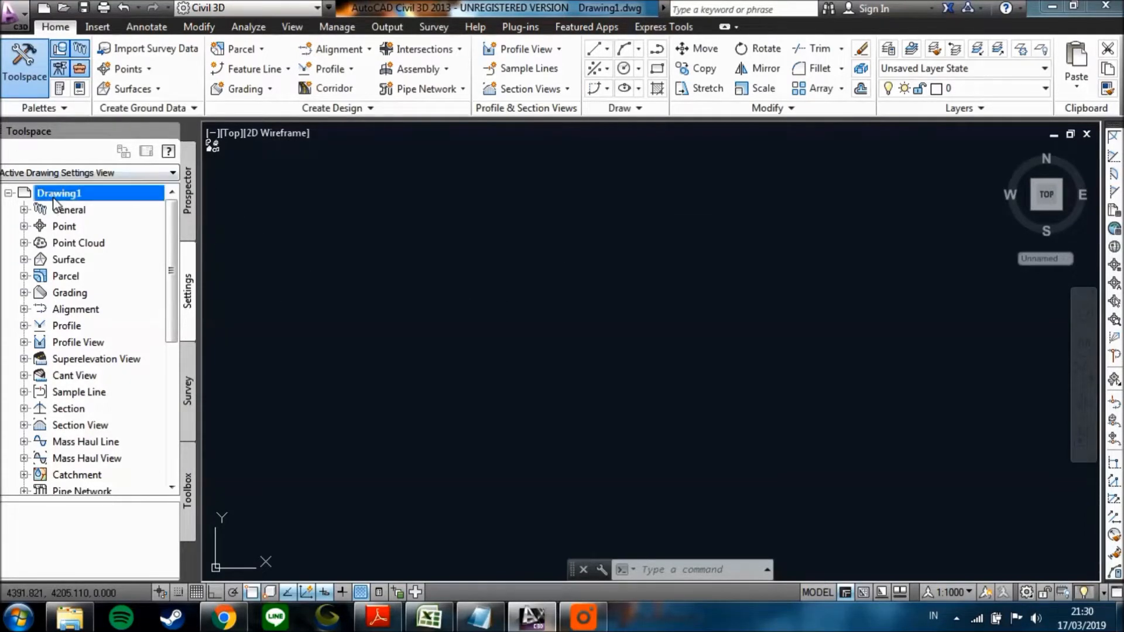
pyautogui.rightClick(58, 199)
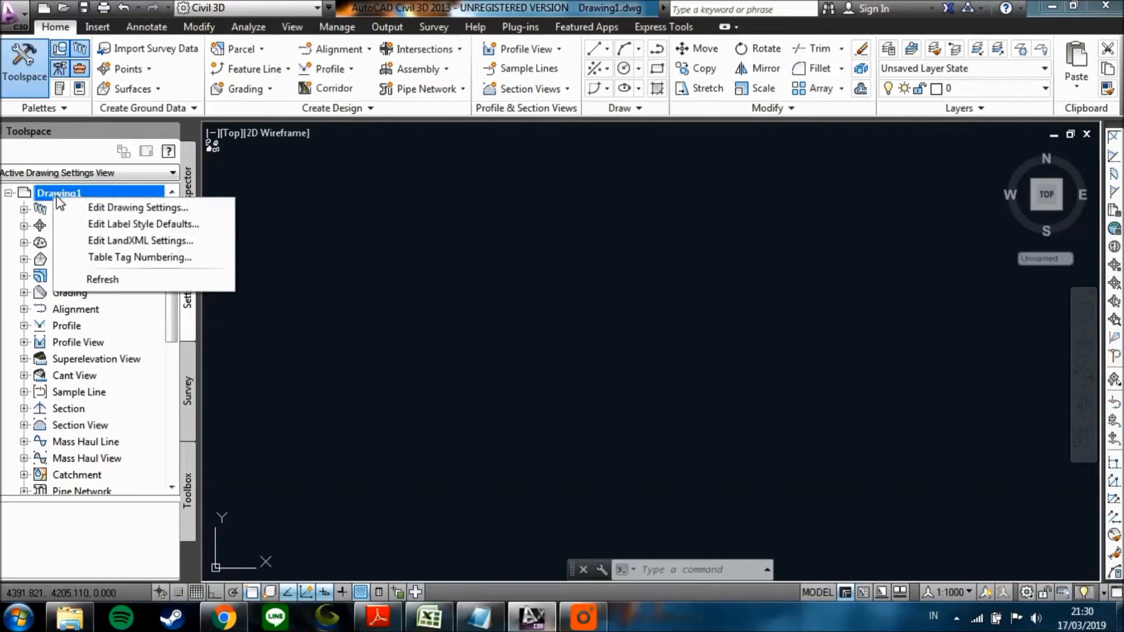
pyautogui.click(109, 207)
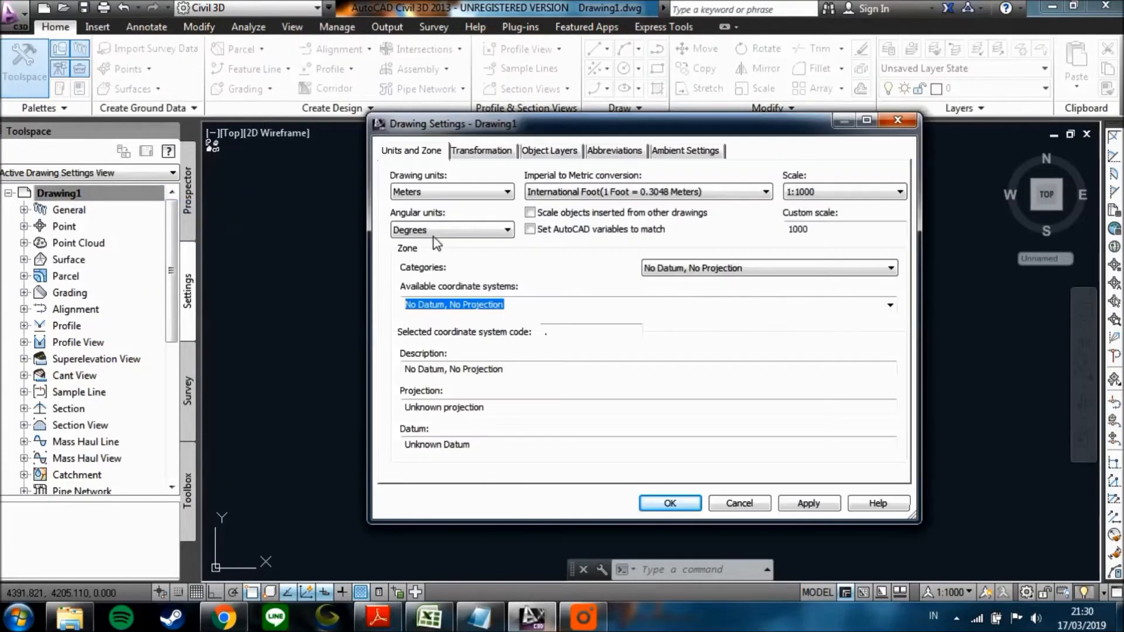
pyautogui.click(707, 268)
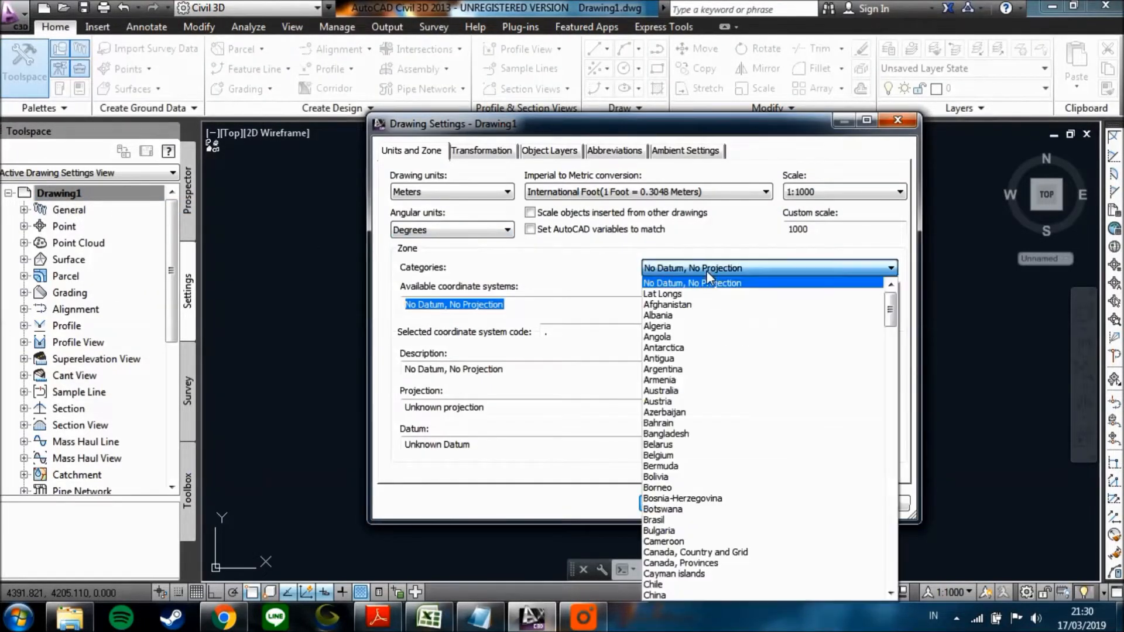
pyautogui.scroll(-6, 732, 346)
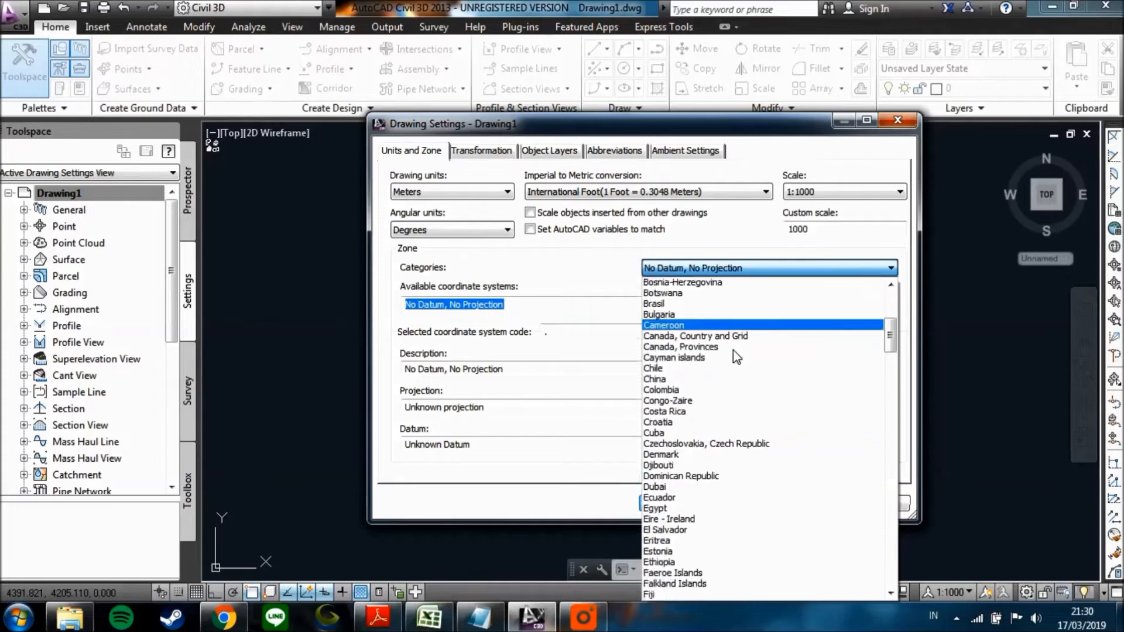
pyautogui.scroll(-7, 732, 358)
pyautogui.scroll(-3, 693, 476)
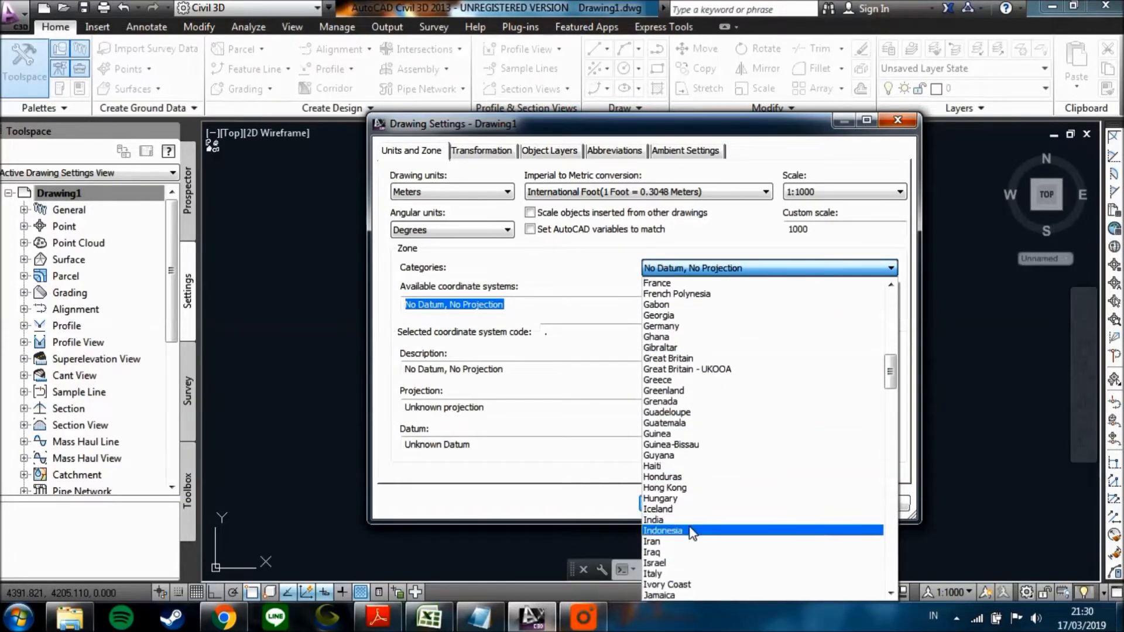
pyautogui.click(692, 531)
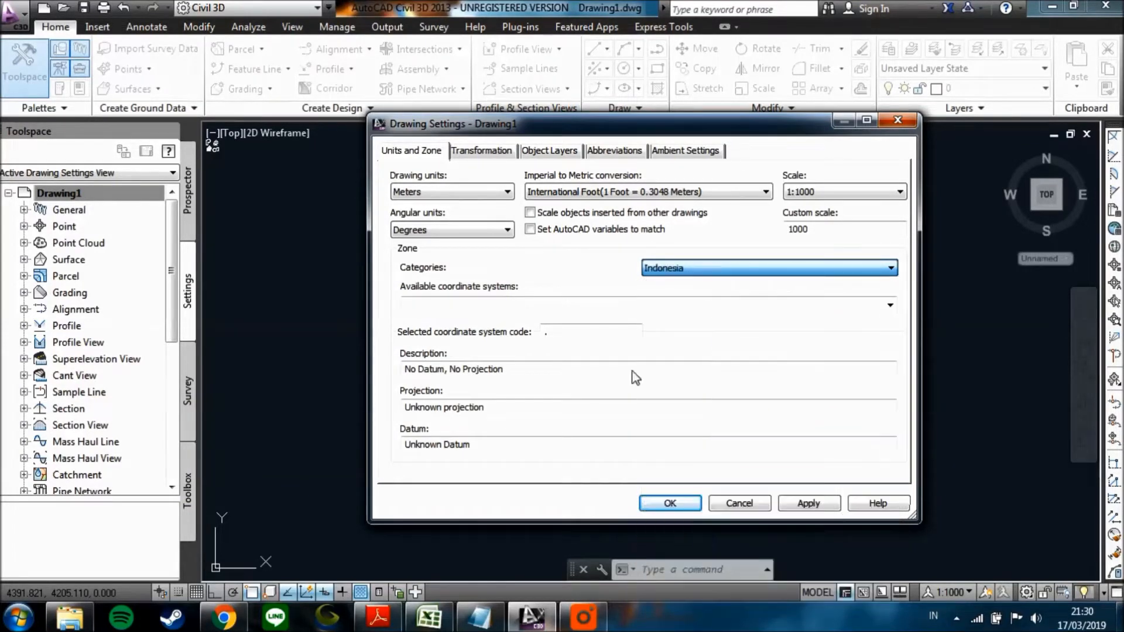
# Set the drawing's coordinate system to DGN95 / UTM zone 50S.
pyautogui.click(890, 305)
pyautogui.click(889, 305)
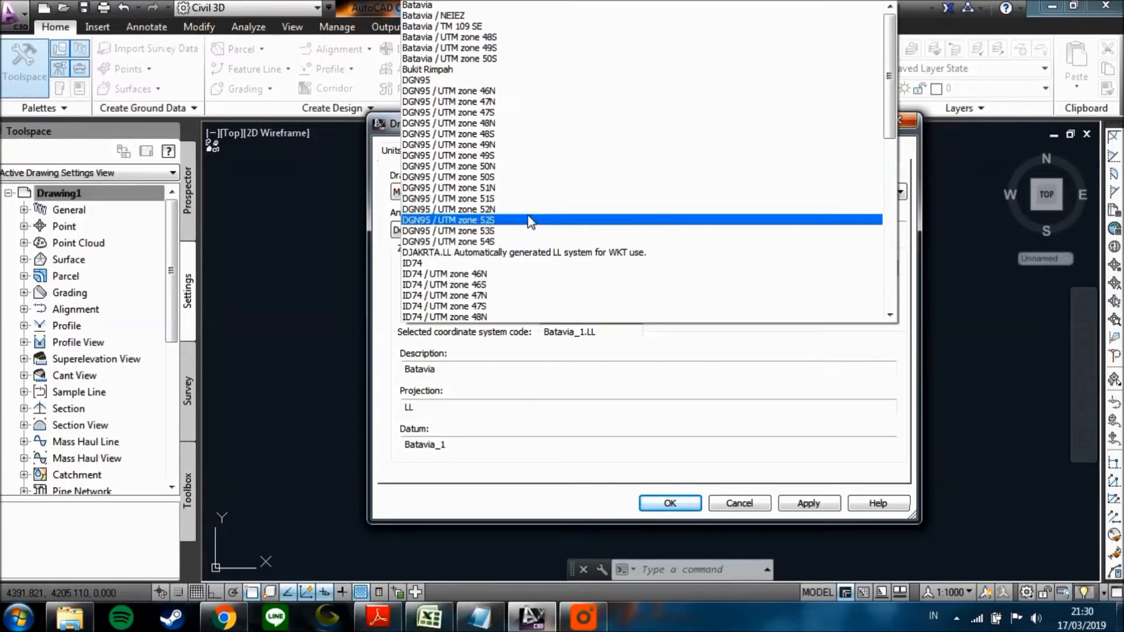
pyautogui.scroll(-2, 518, 200)
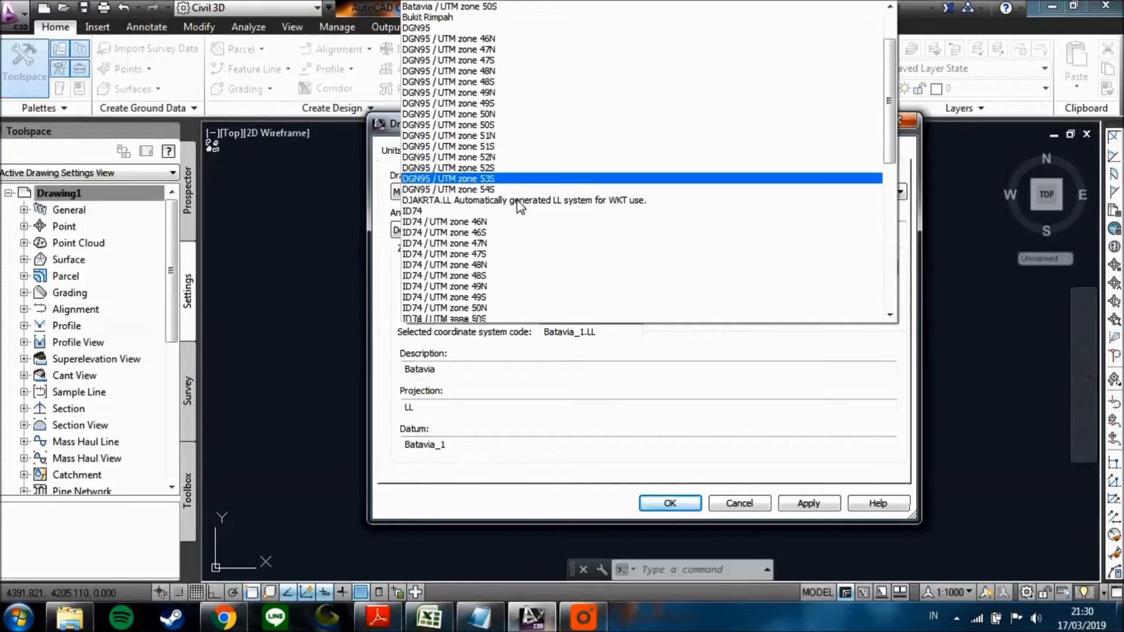
pyautogui.scroll(2, 518, 200)
pyautogui.scroll(-2, 527, 186)
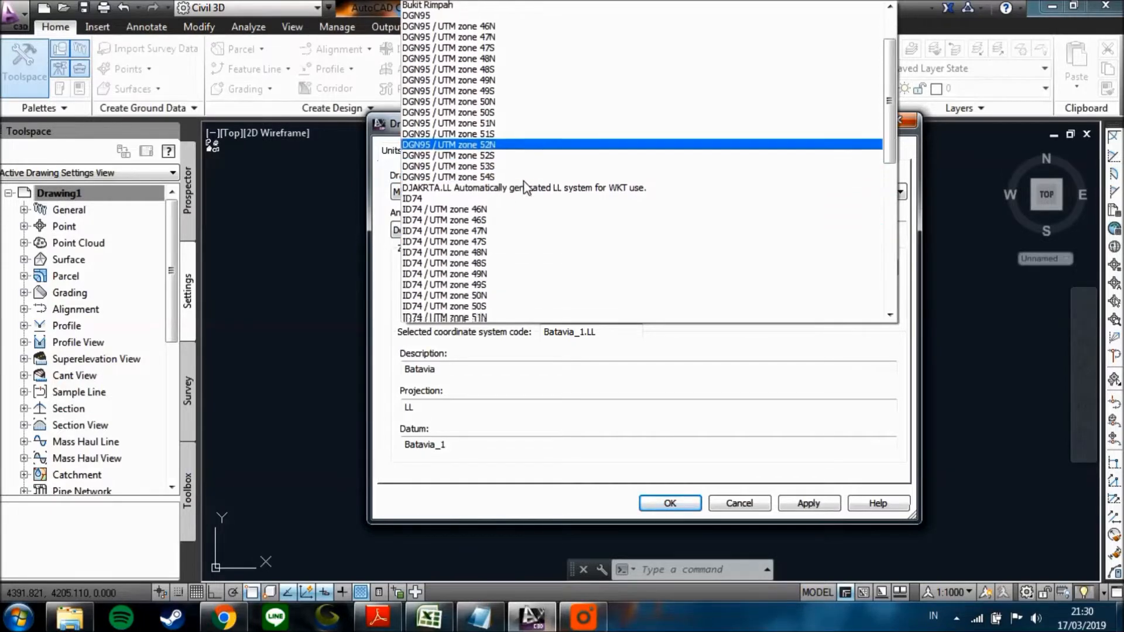
pyautogui.click(505, 114)
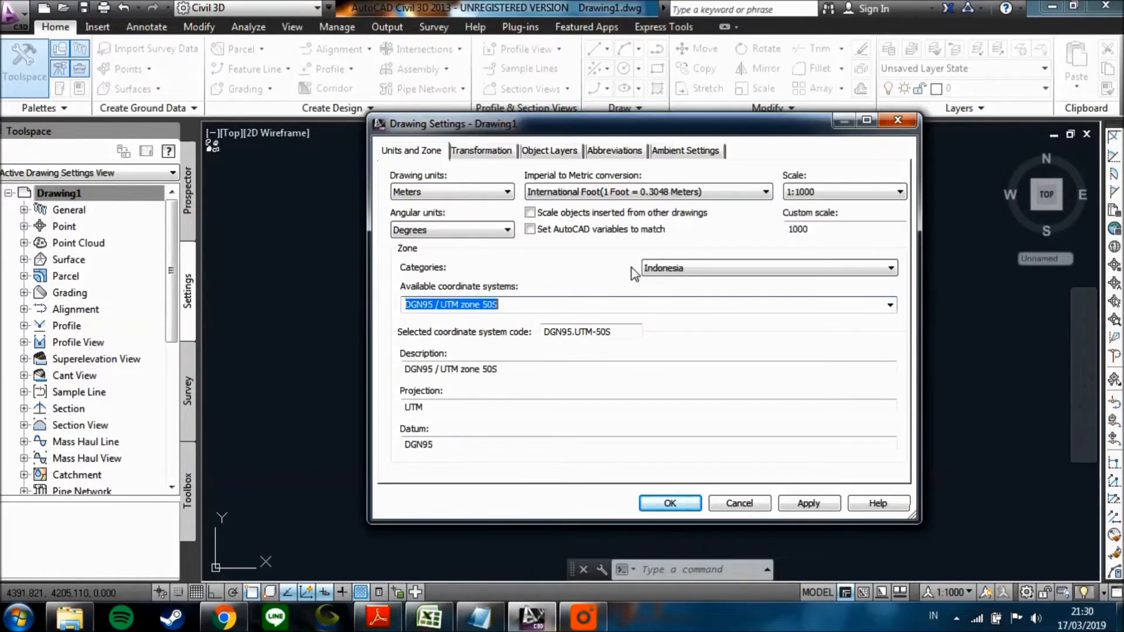
# Examine the ambient settings for General, Degree of Curvature, Labeling, Time, Unitless and Distance.
pyautogui.click(690, 154)
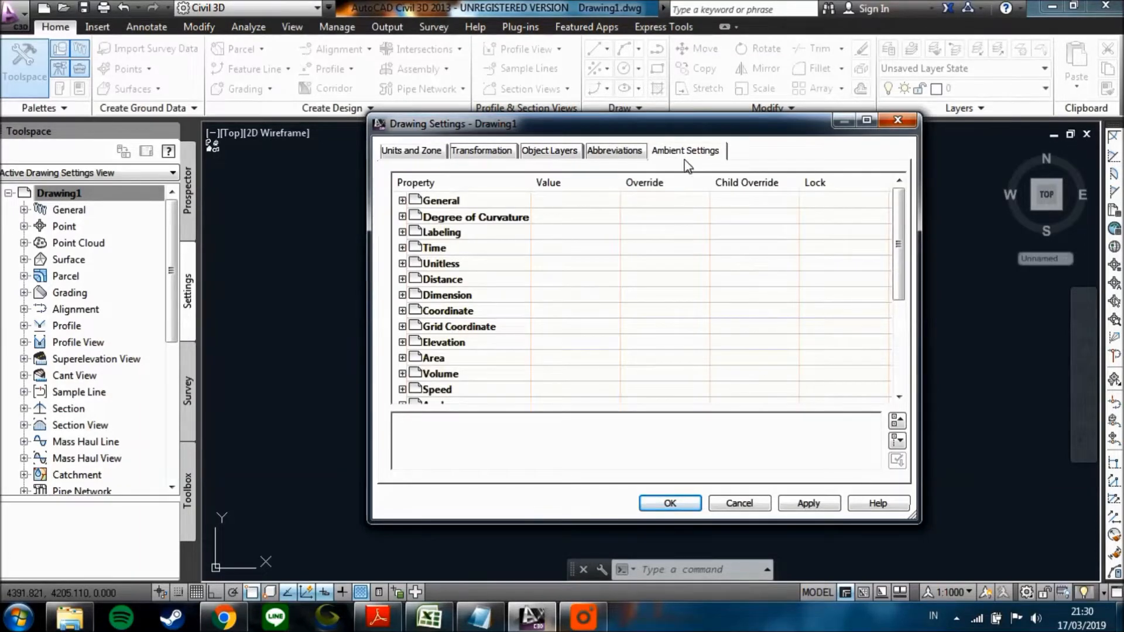
pyautogui.click(402, 200)
pyautogui.click(402, 201)
pyautogui.click(402, 216)
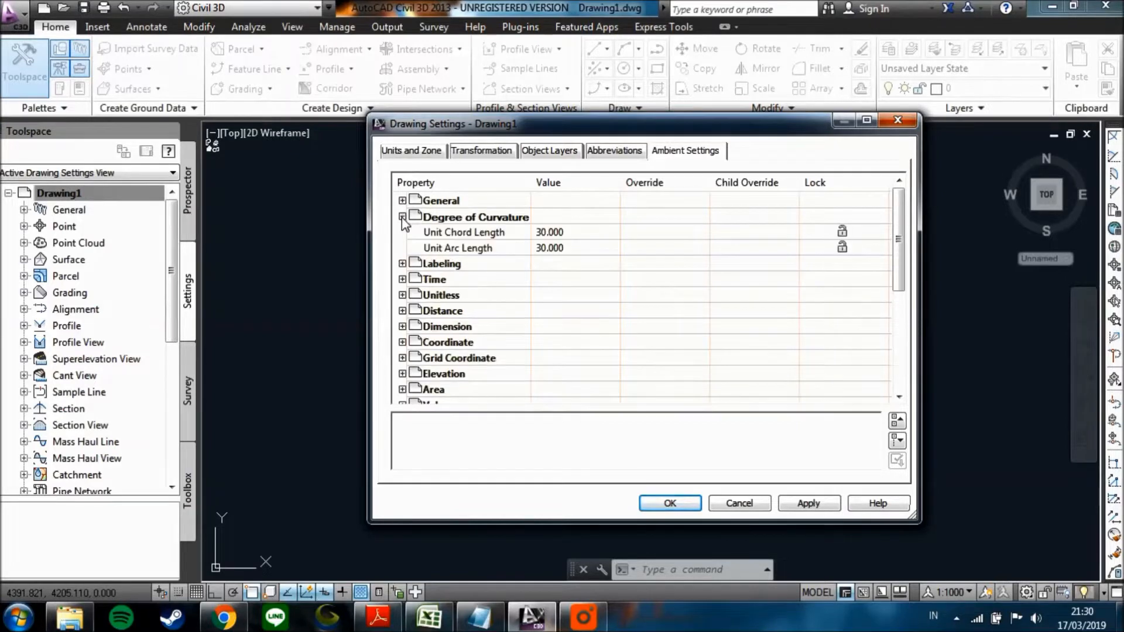
pyautogui.click(402, 216)
pyautogui.click(402, 232)
pyautogui.click(403, 233)
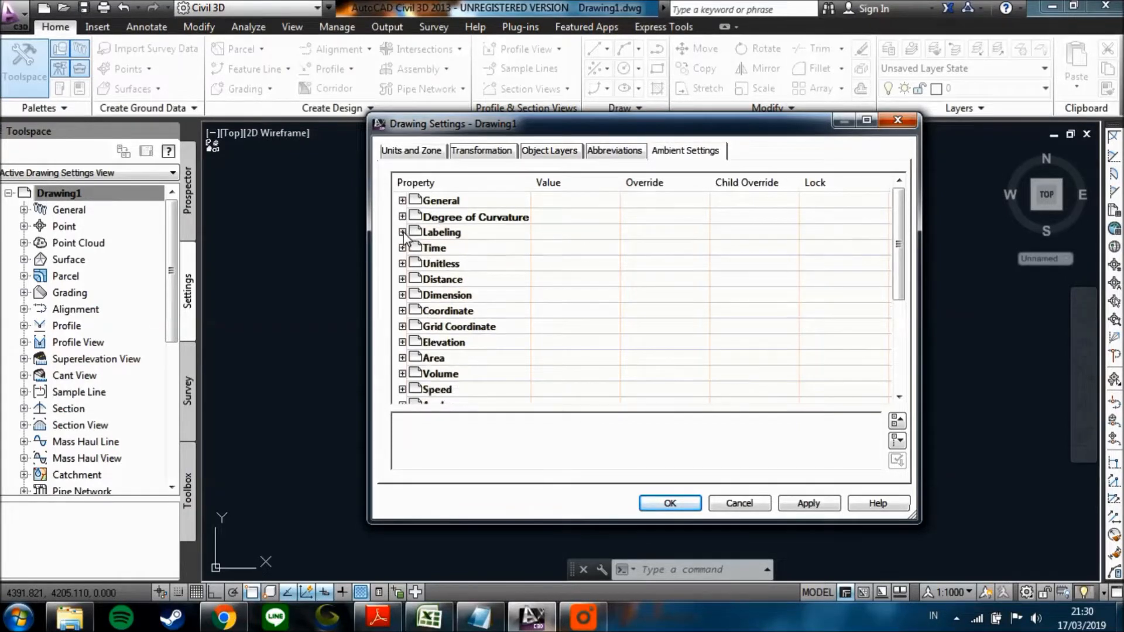
pyautogui.click(402, 248)
pyautogui.click(403, 247)
pyautogui.click(402, 264)
pyautogui.click(402, 263)
pyautogui.click(402, 279)
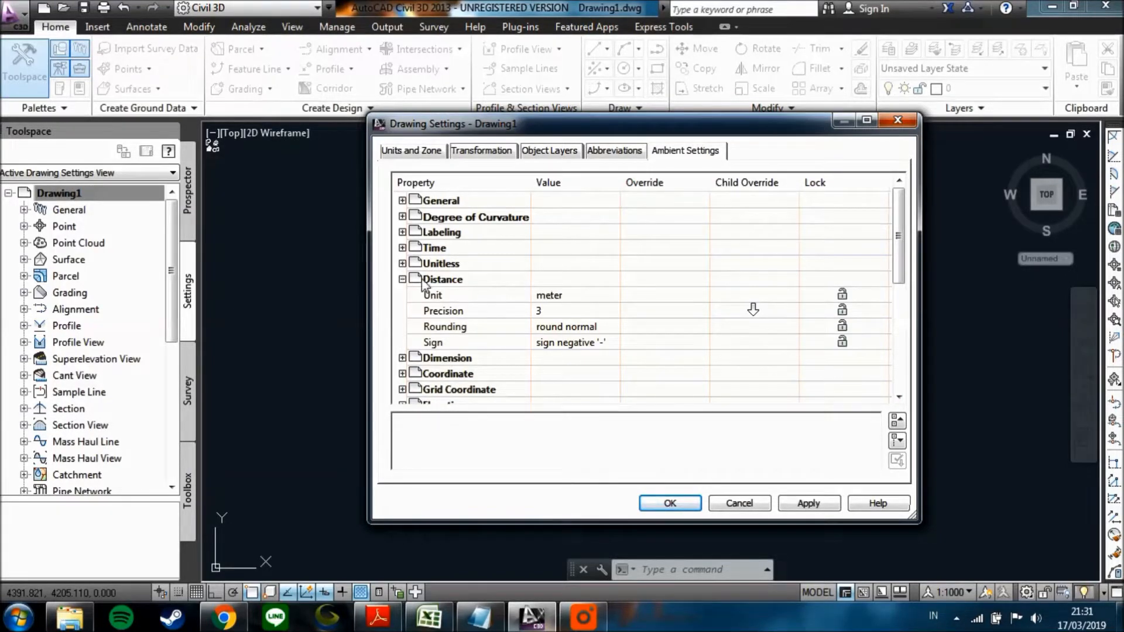
pyautogui.click(402, 280)
# Set the Dimension unit to meter in the ambient settings.
pyautogui.click(403, 295)
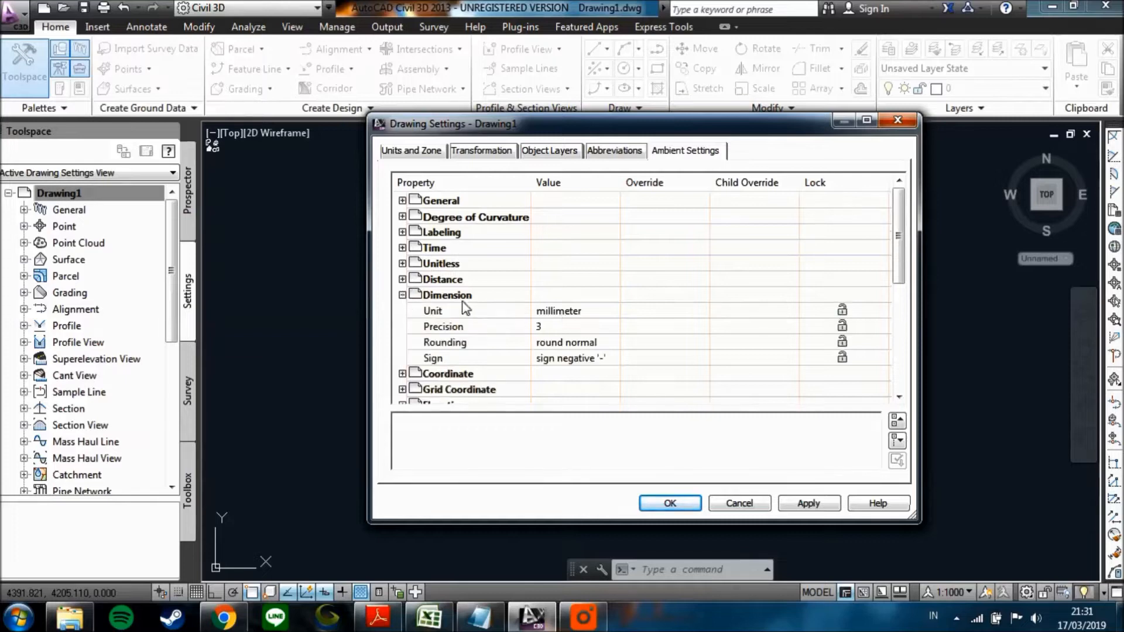
pyautogui.click(597, 312)
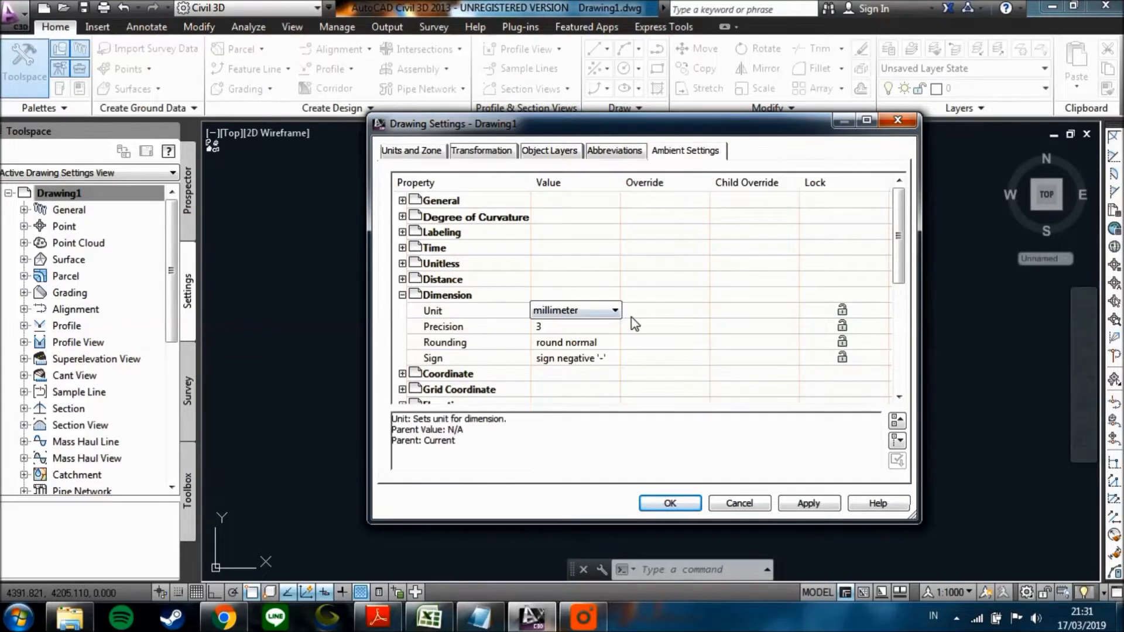
pyautogui.click(616, 312)
pyautogui.click(559, 321)
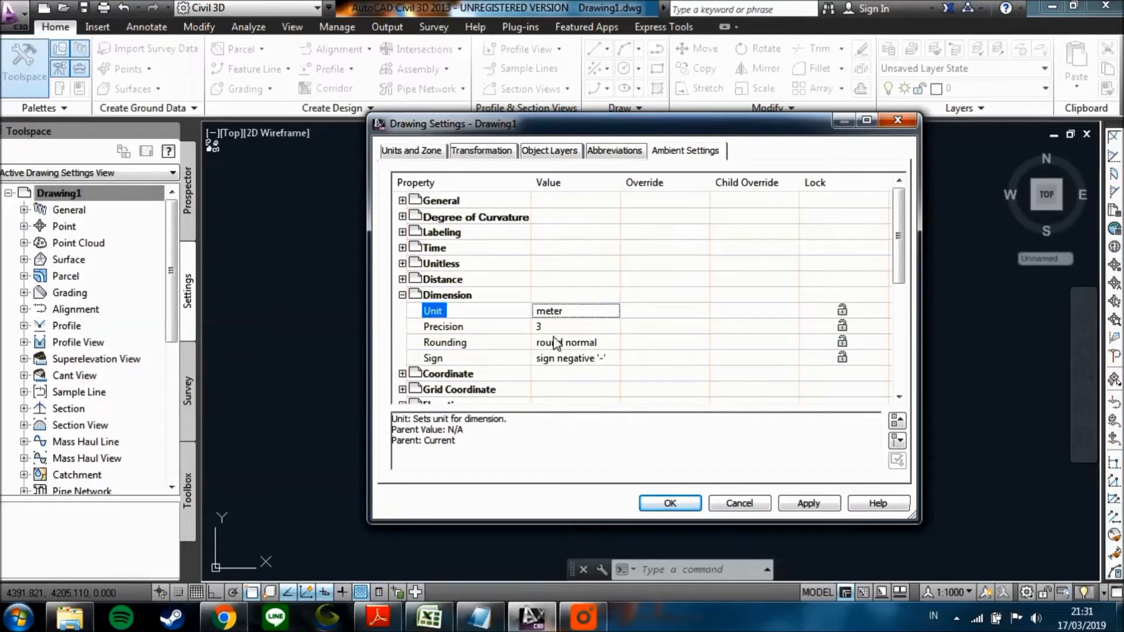
# Examine the ambient settings for Volume, Speed and Angle.
pyautogui.moveTo(897, 280); pyautogui.dragTo(899, 367)
pyautogui.click(402, 247)
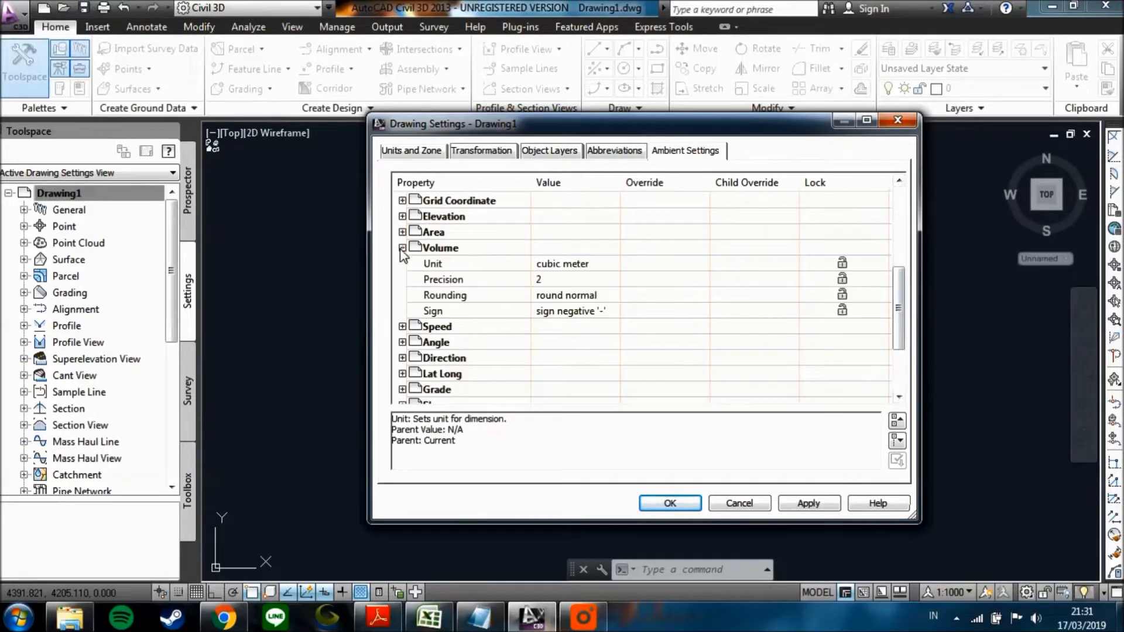
pyautogui.click(402, 247)
pyautogui.click(402, 264)
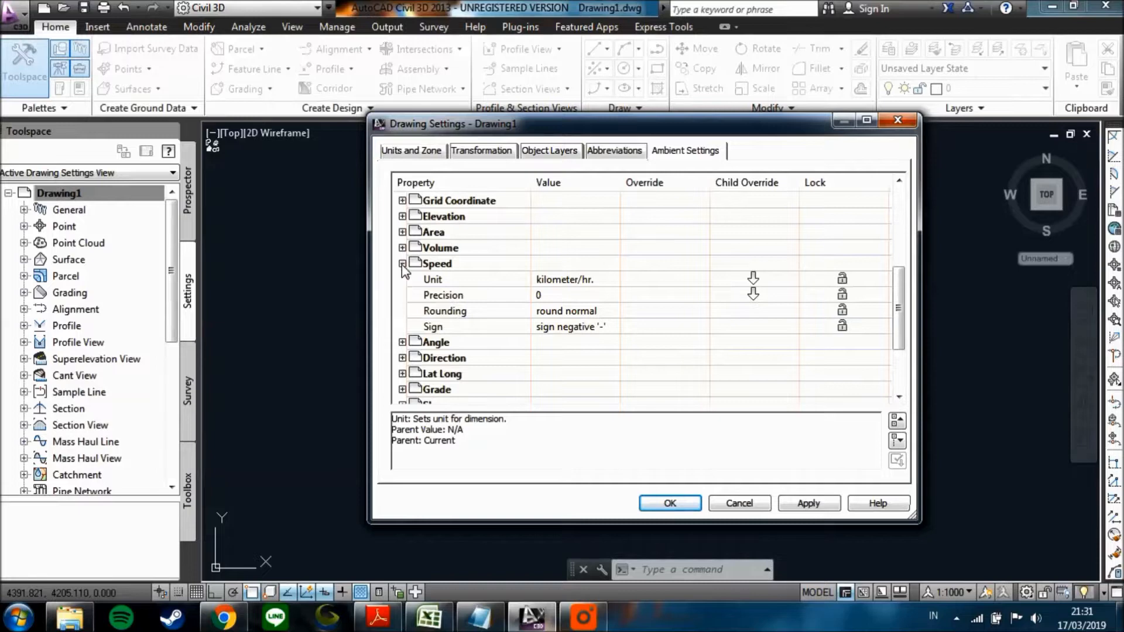
pyautogui.click(402, 263)
pyautogui.click(402, 280)
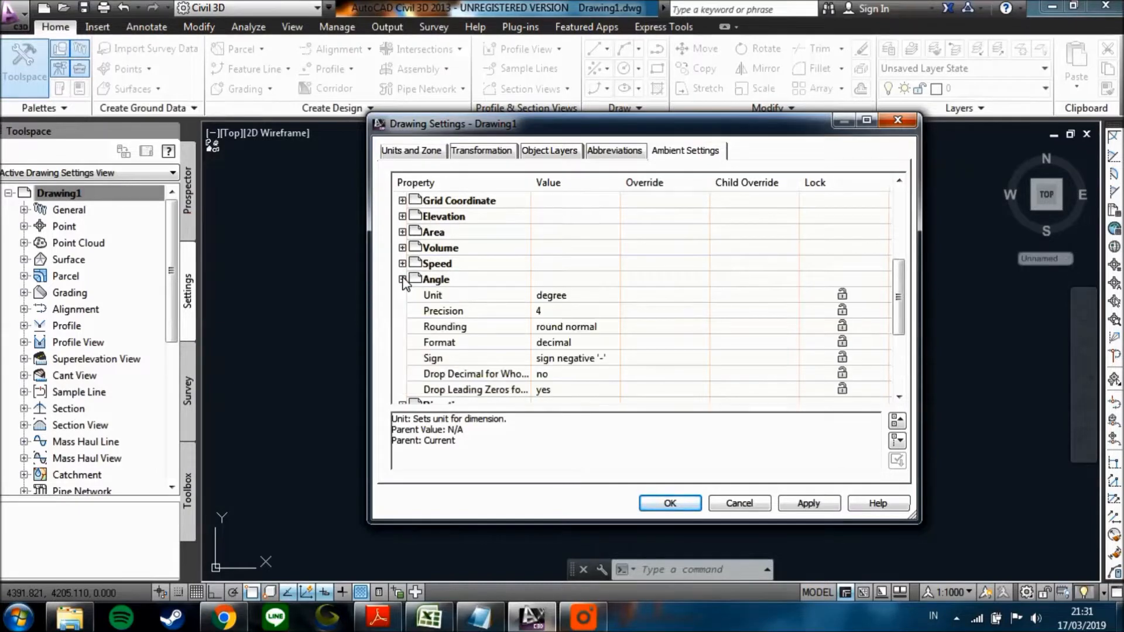
pyautogui.click(402, 279)
# Recheck the Dimension settings, apply the drawing settings and close them.
pyautogui.scroll(1, 900, 308)
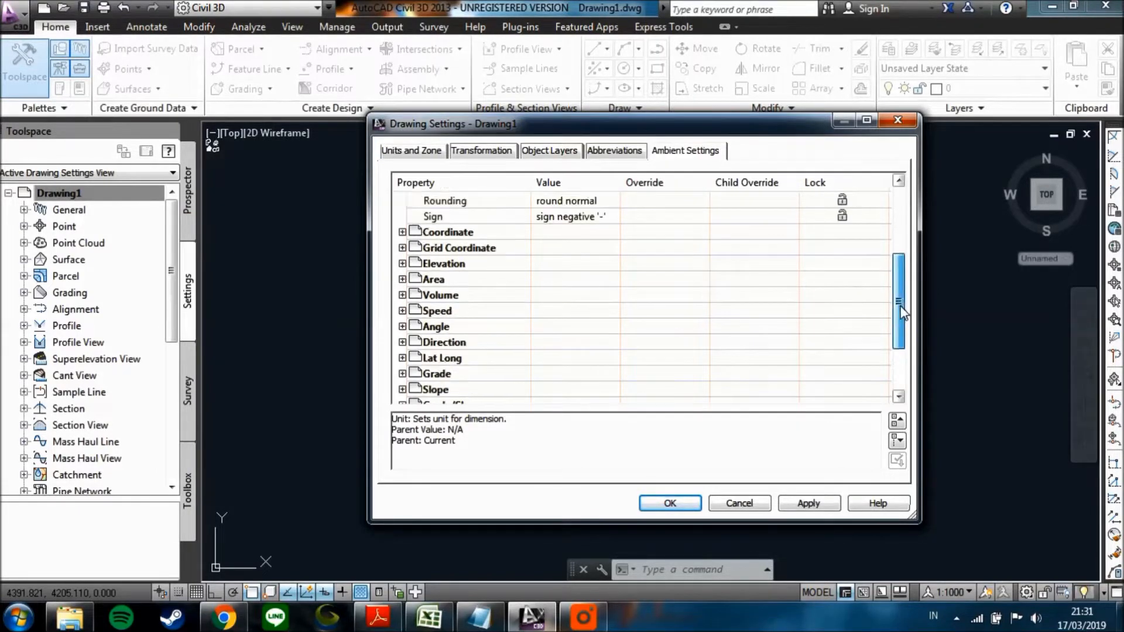
pyautogui.scroll(3, 900, 308)
pyautogui.click(402, 263)
pyautogui.click(402, 263)
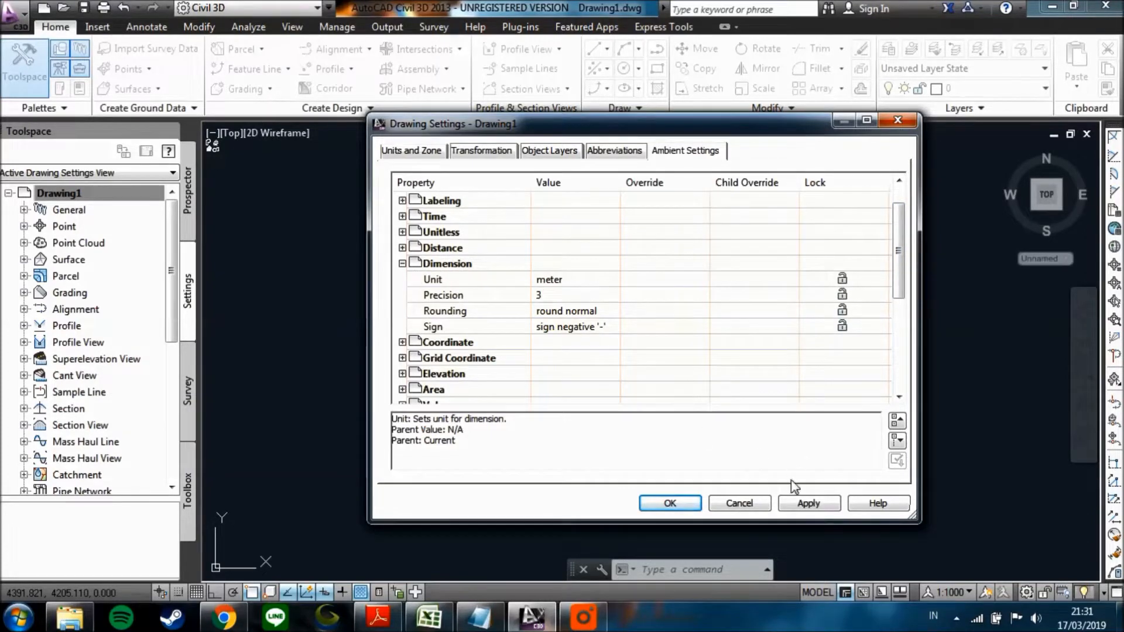
pyautogui.click(807, 503)
pyautogui.click(672, 504)
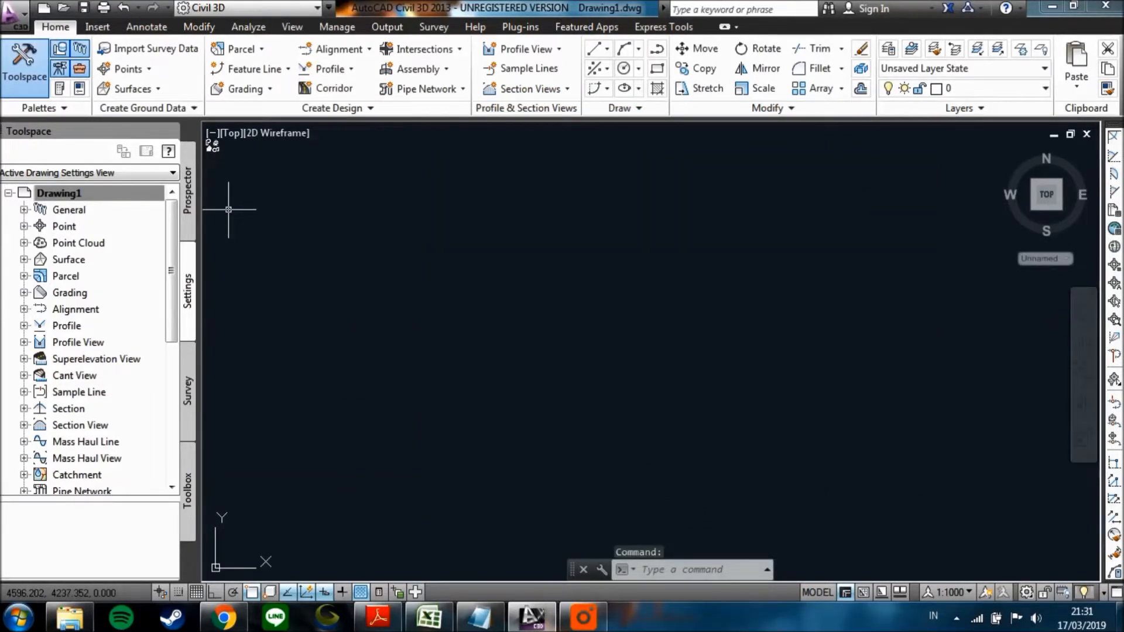
# Start a point import using the creation tools for the drawing's Points collection.
pyautogui.click(189, 211)
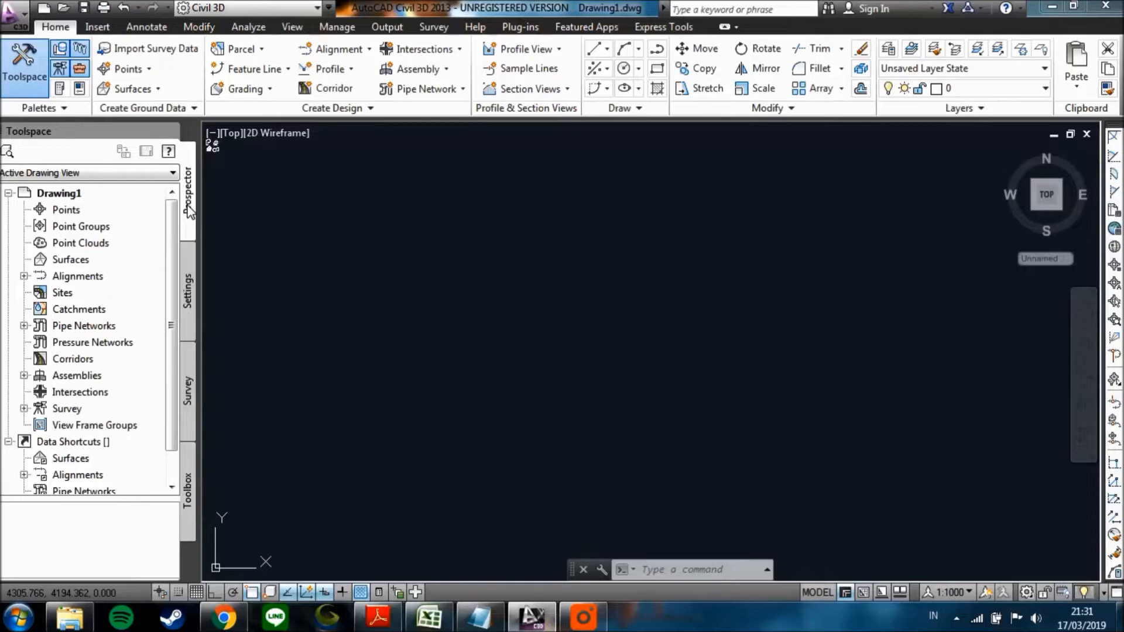
pyautogui.click(63, 209)
pyautogui.rightClick(69, 212)
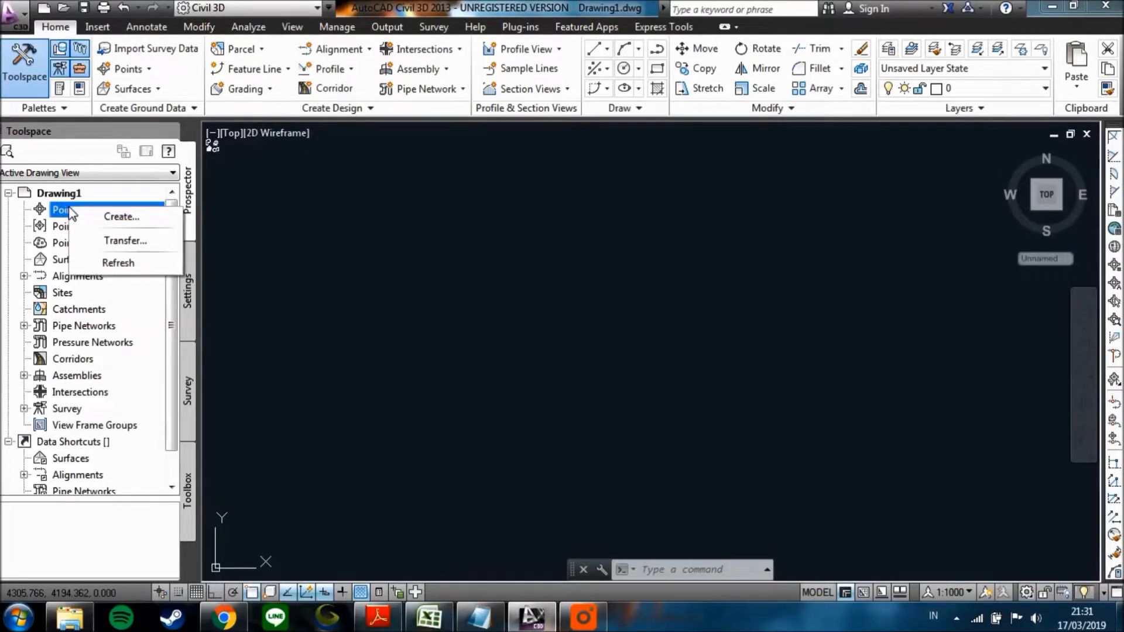
pyautogui.click(126, 222)
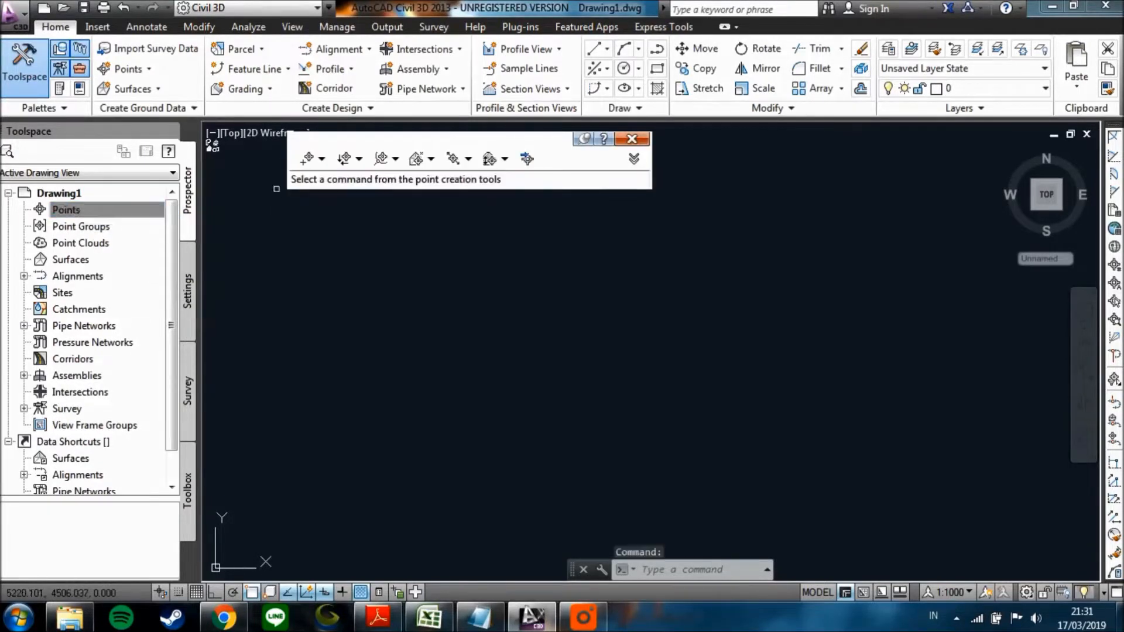
pyautogui.click(526, 159)
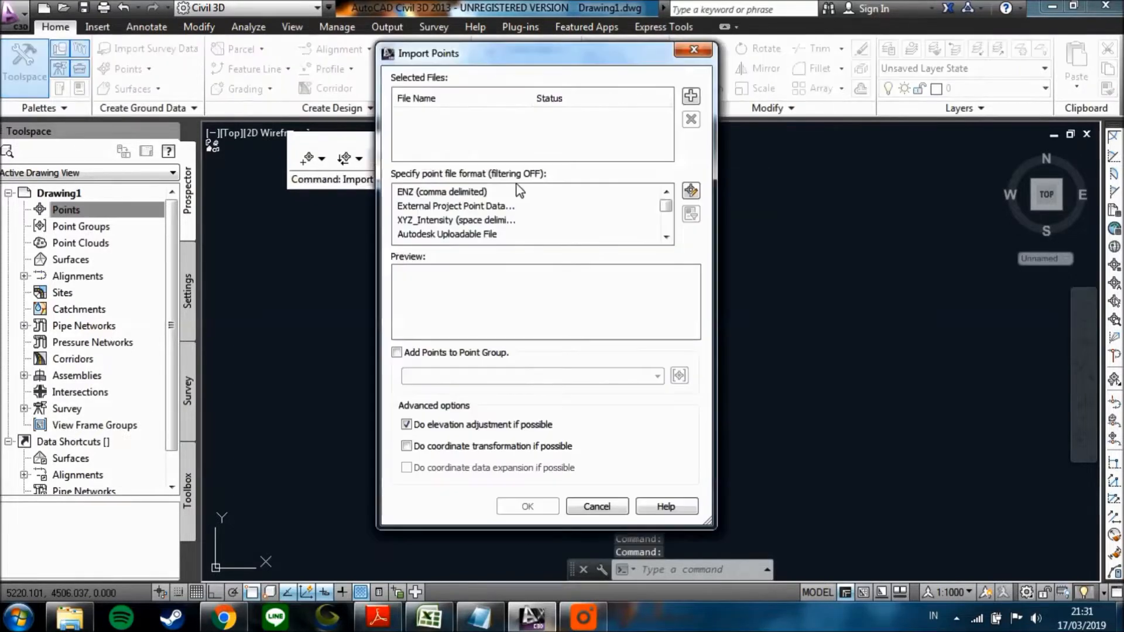
# Add Martapura.xyz from the Desktop as the source file with the ENZ (comma delimited) point format.
pyautogui.click(690, 96)
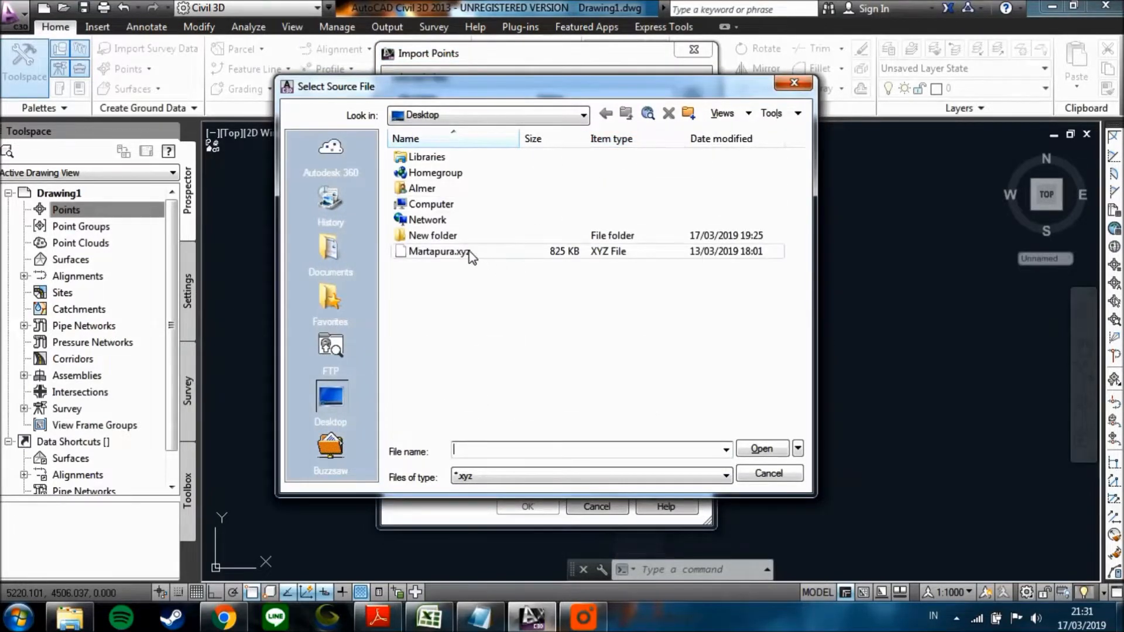
pyautogui.click(460, 252)
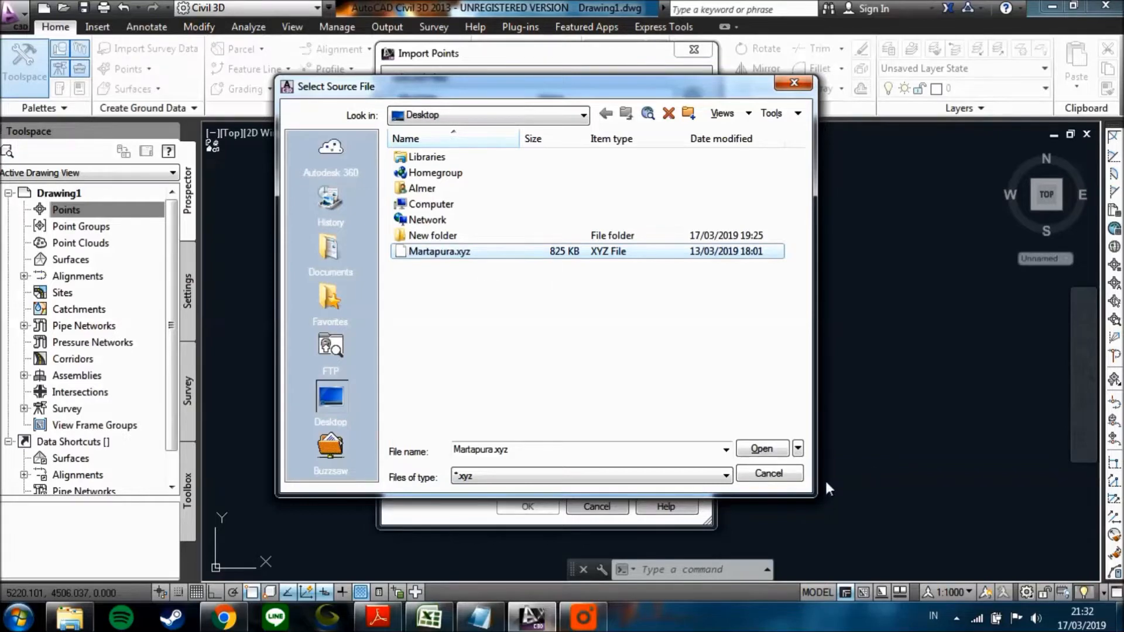
pyautogui.press('Return')
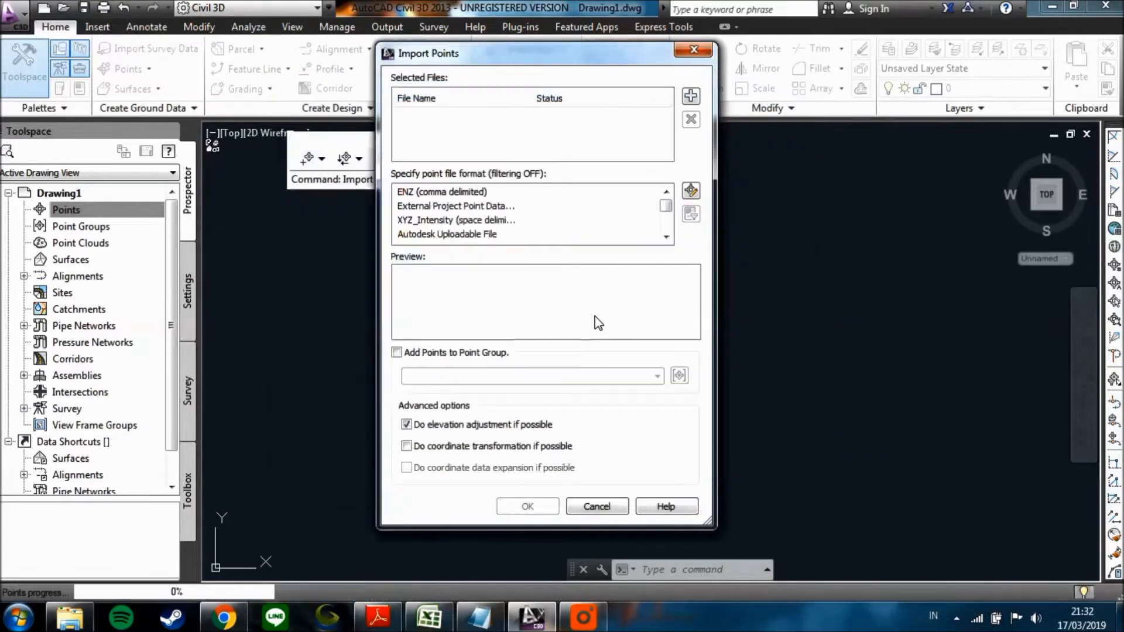
pyautogui.click(451, 194)
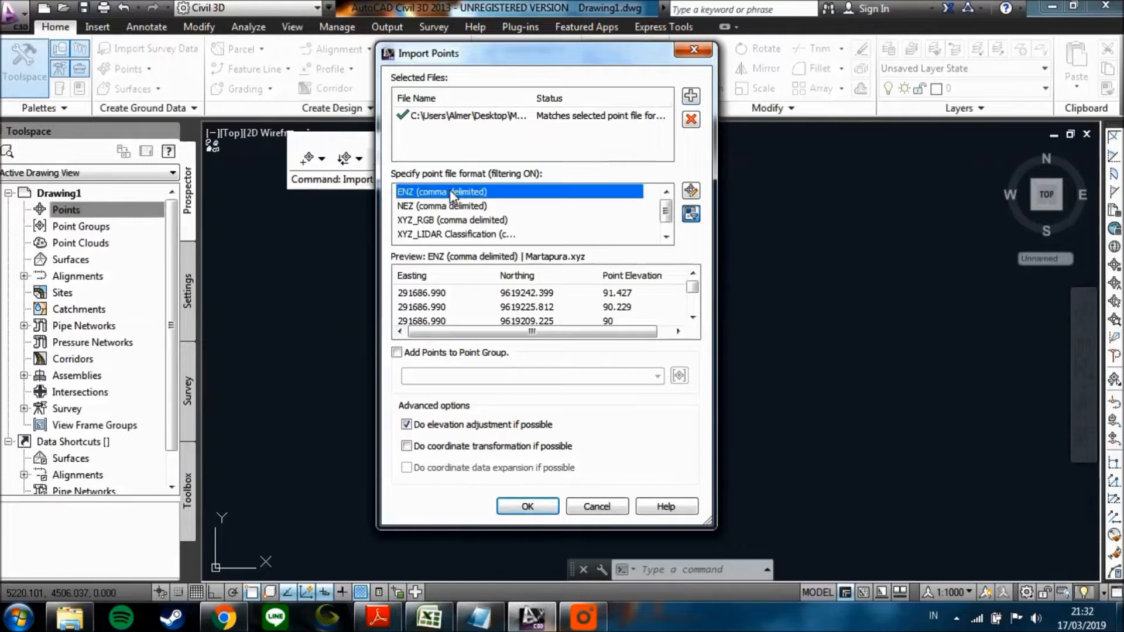
# Add the imported points to a new point group named Kelompok 7 and run the import.
pyautogui.click(397, 353)
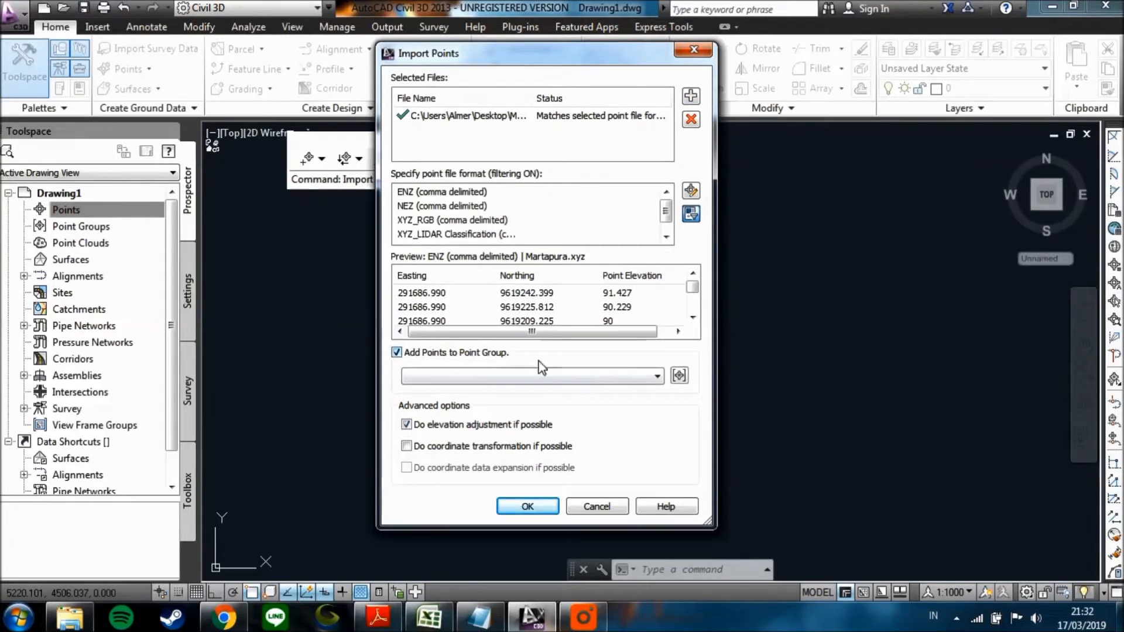
pyautogui.click(589, 380)
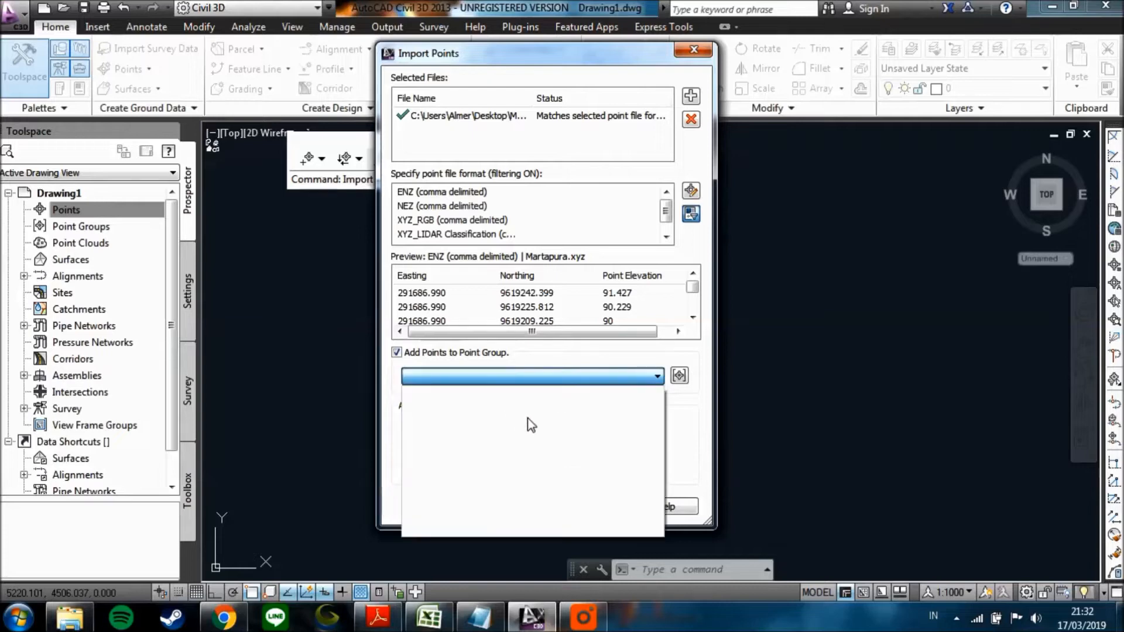
pyautogui.click(679, 376)
pyautogui.click(679, 377)
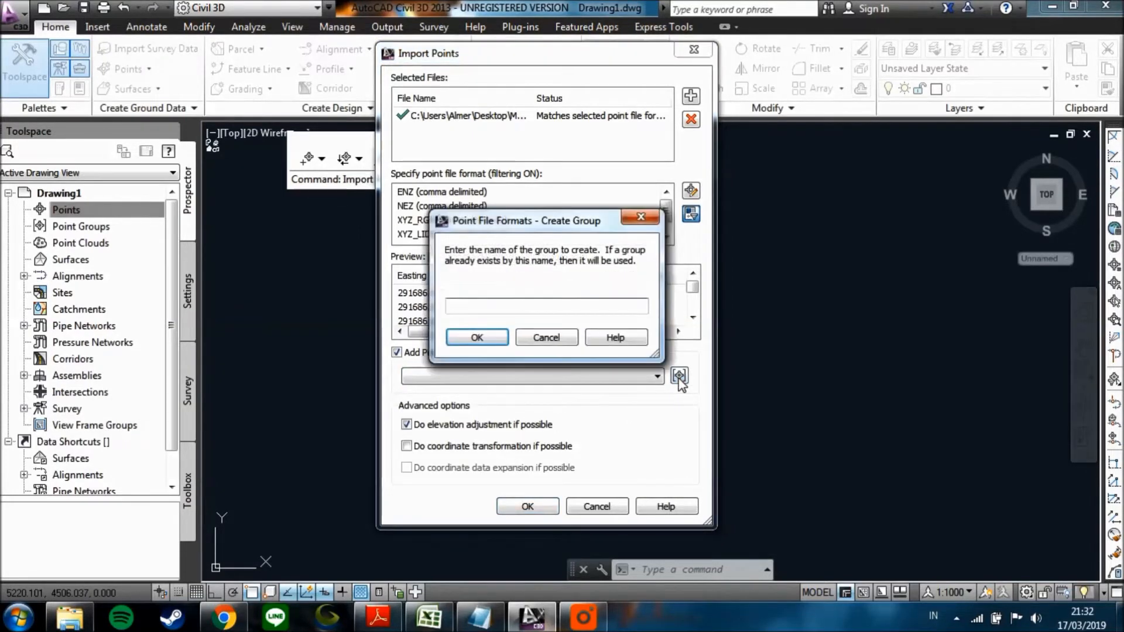
pyautogui.write('Kel')
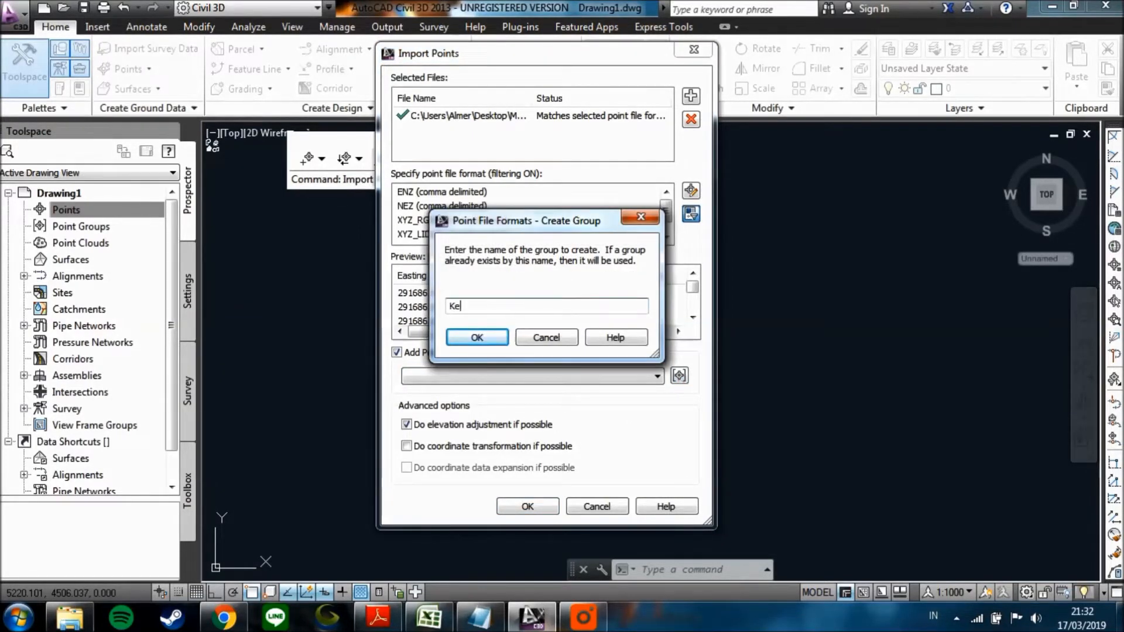
pyautogui.write('ompom')
pyautogui.press('BackSpace')
pyautogui.write('k 7')
pyautogui.click(477, 338)
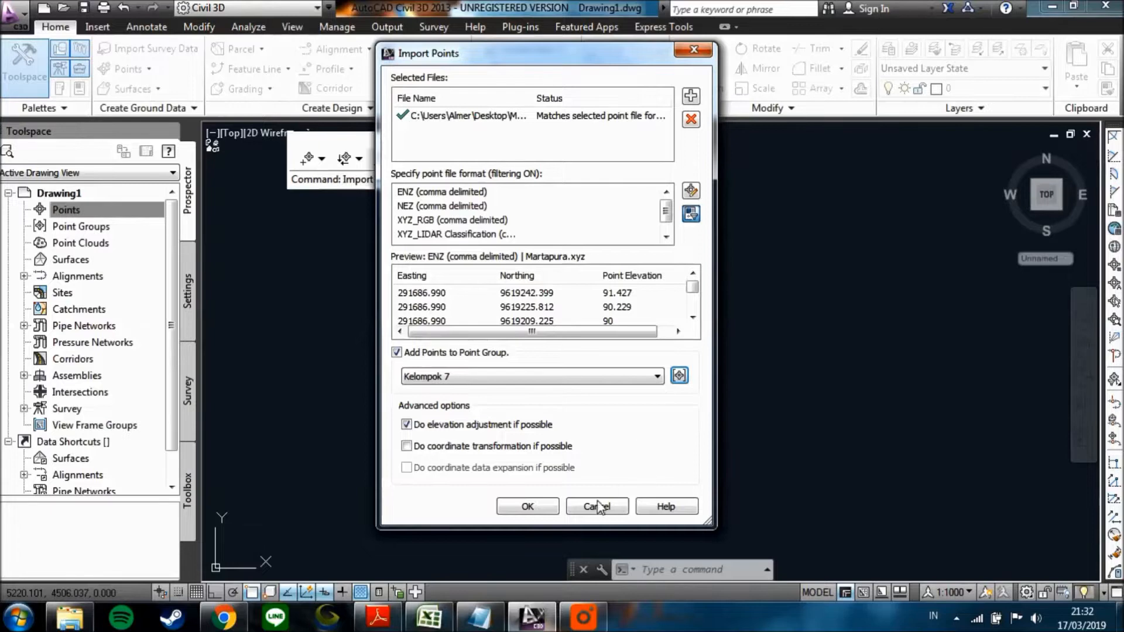
pyautogui.click(554, 503)
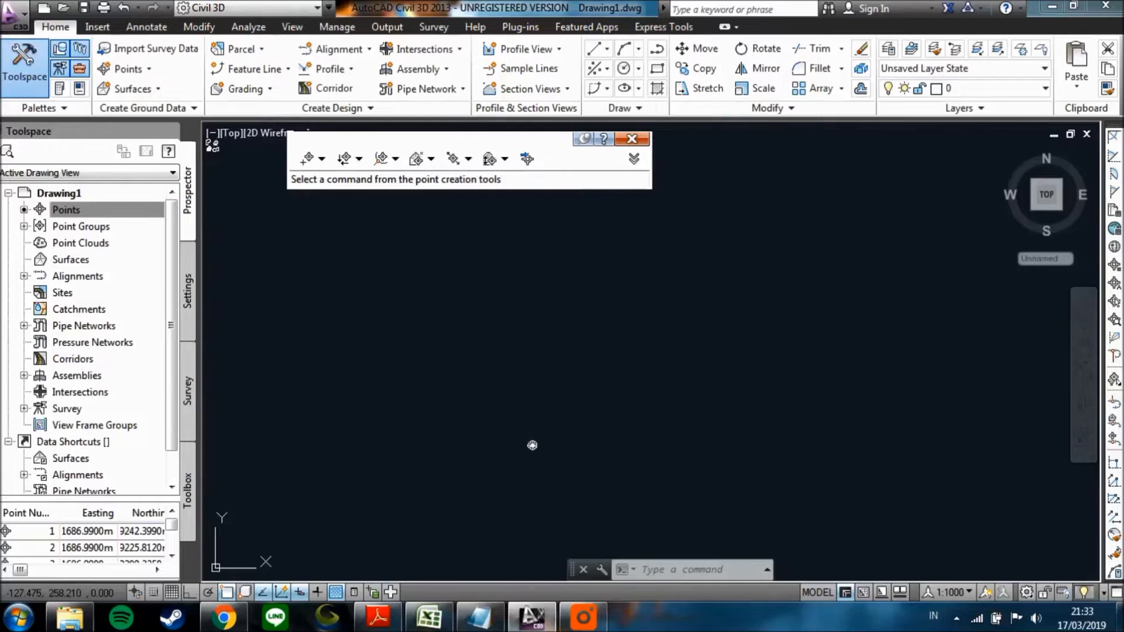
# Zoom to the imported survey points and examine their point numbers and elevations up close.
pyautogui.write('z')
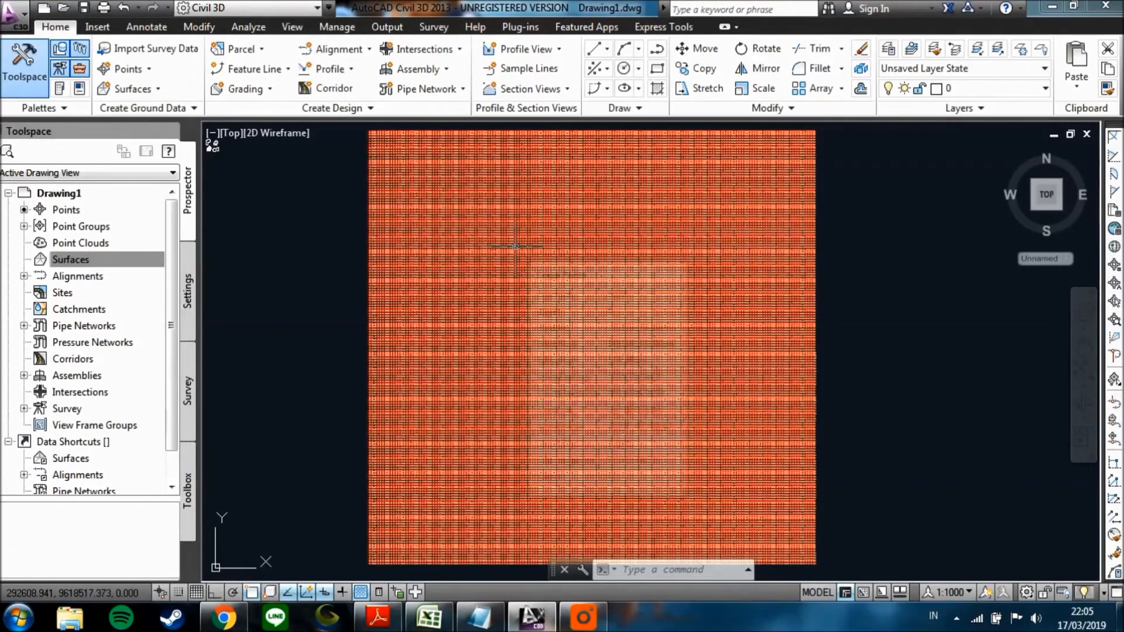
pyautogui.moveTo(506, 257); pyautogui.dragTo(519, 258, button='middle')
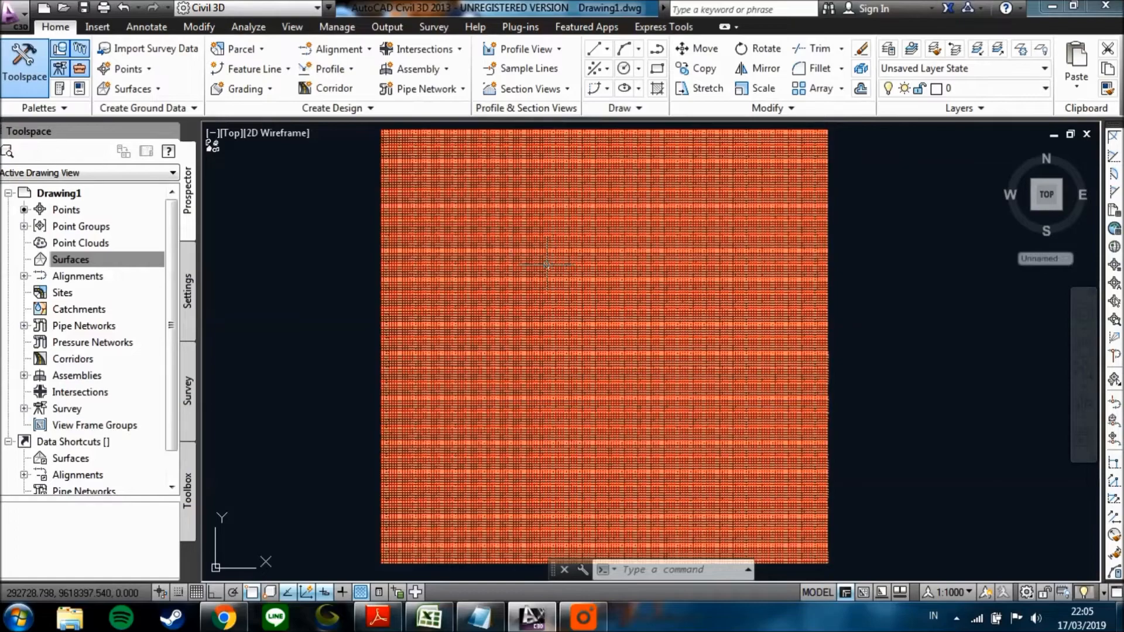
pyautogui.scroll(6, 456, 282)
pyautogui.scroll(4, 463, 251)
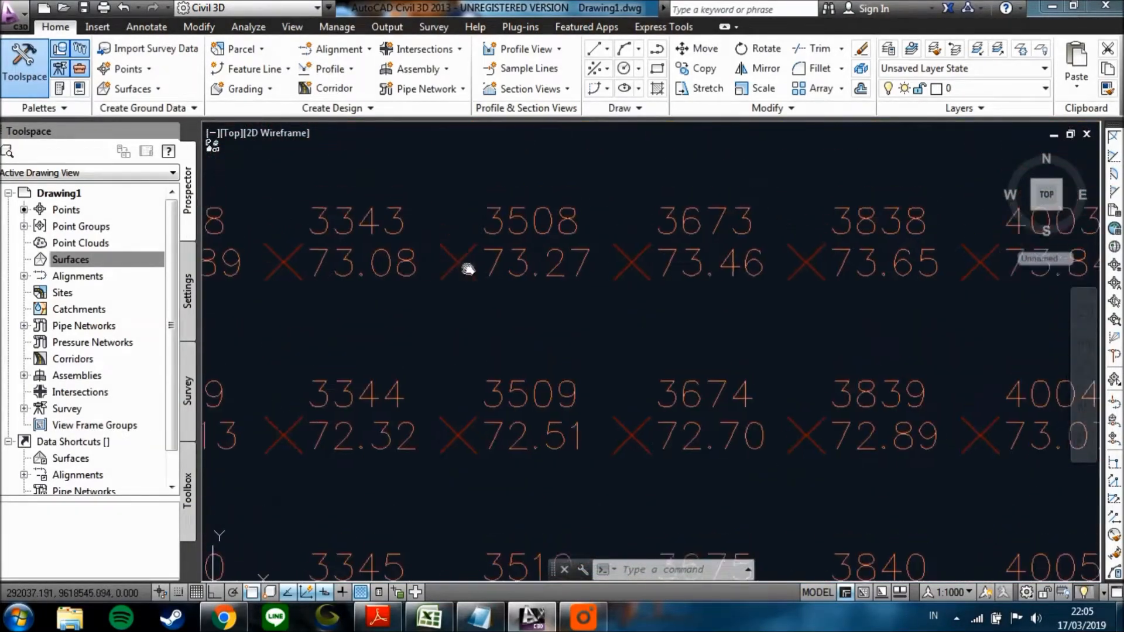
pyautogui.scroll(-2, 459, 296)
pyautogui.scroll(6, 442, 307)
pyautogui.scroll(-8, 442, 308)
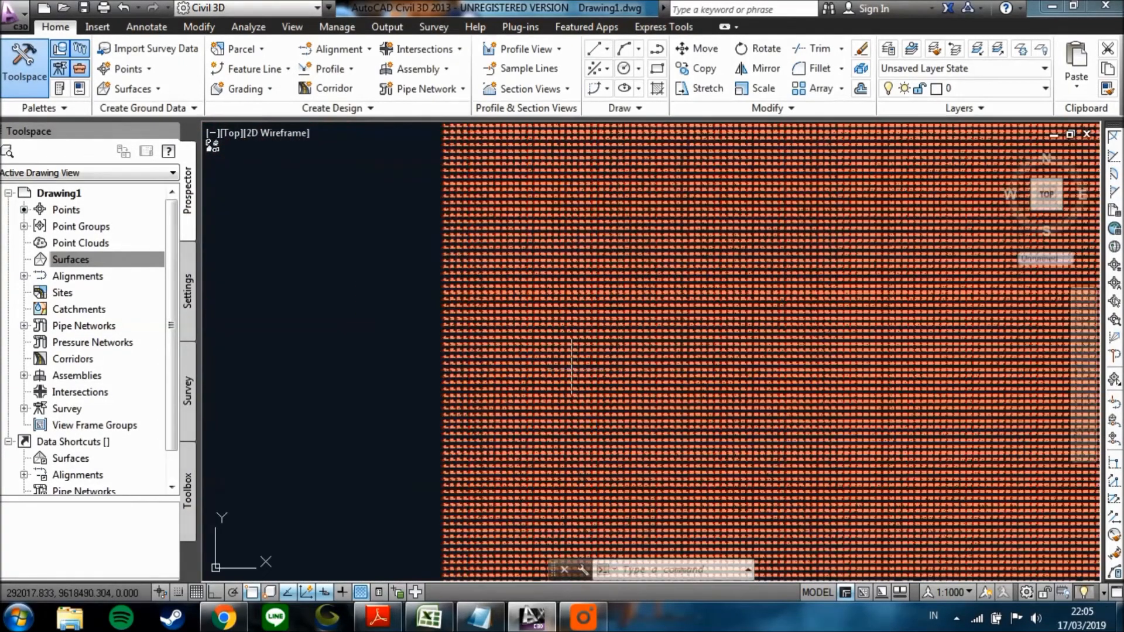
pyautogui.moveTo(571, 368); pyautogui.dragTo(350, 381, button='middle')
pyautogui.scroll(-3, 453, 346)
# Start a new TIN surface in the drawing's Surfaces collection and name it Martapura.
pyautogui.click(100, 259)
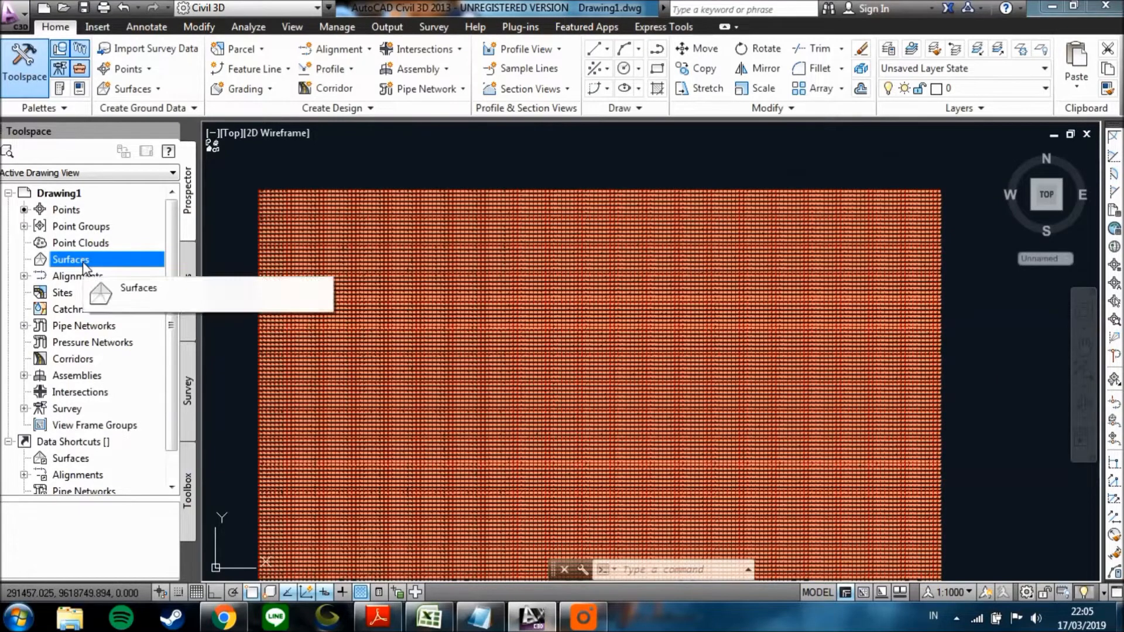
pyautogui.rightClick(88, 261)
pyautogui.click(149, 273)
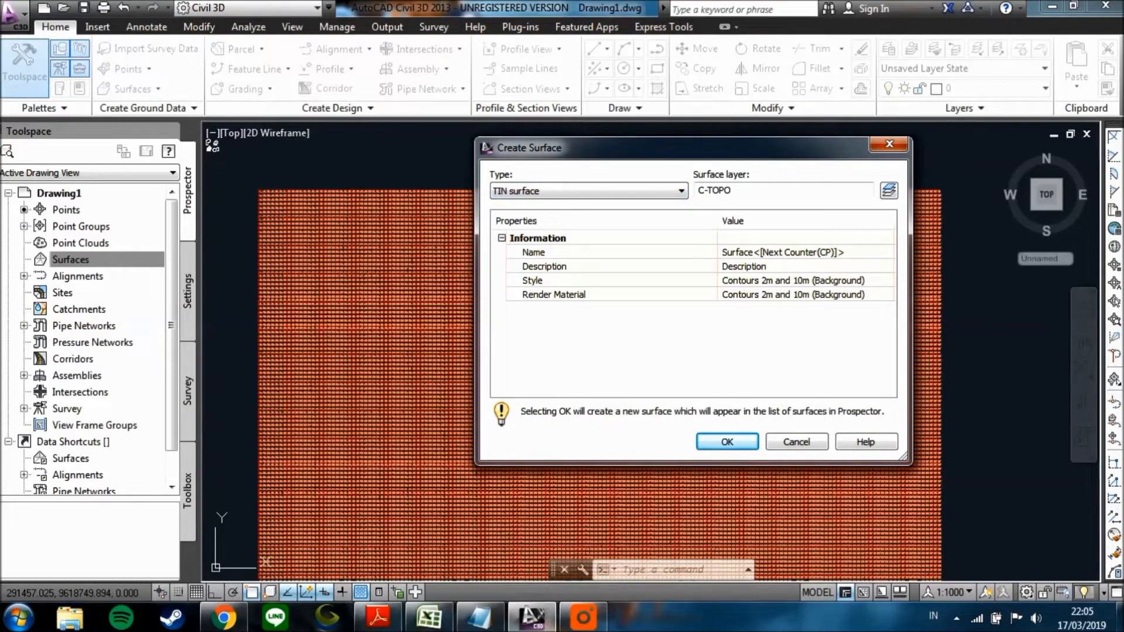
pyautogui.click(796, 253)
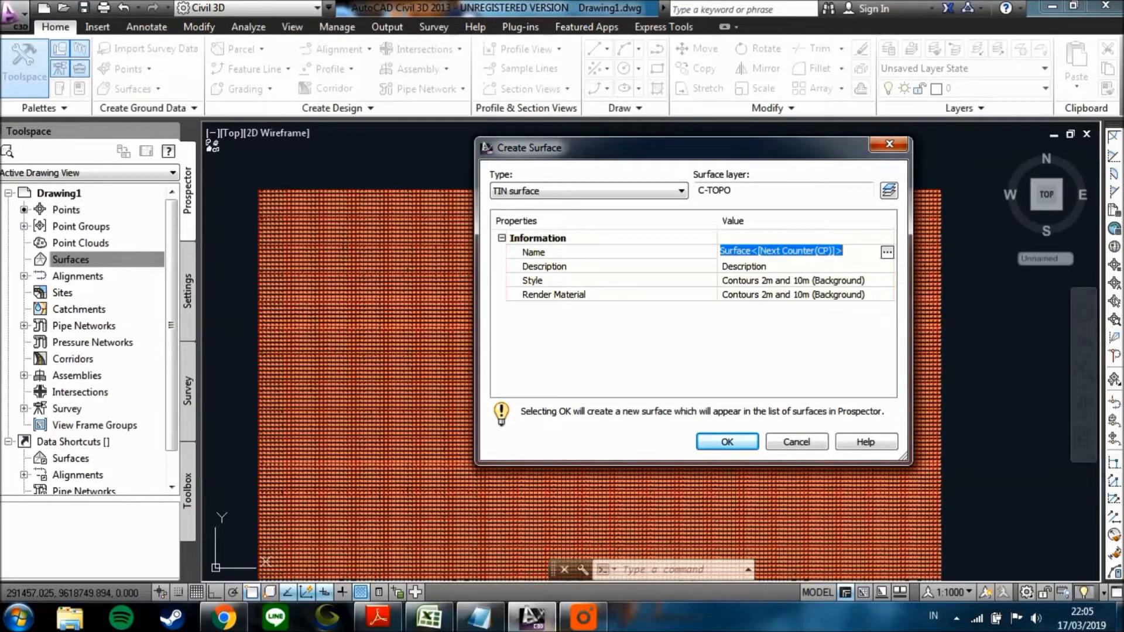
pyautogui.write('Martapura')
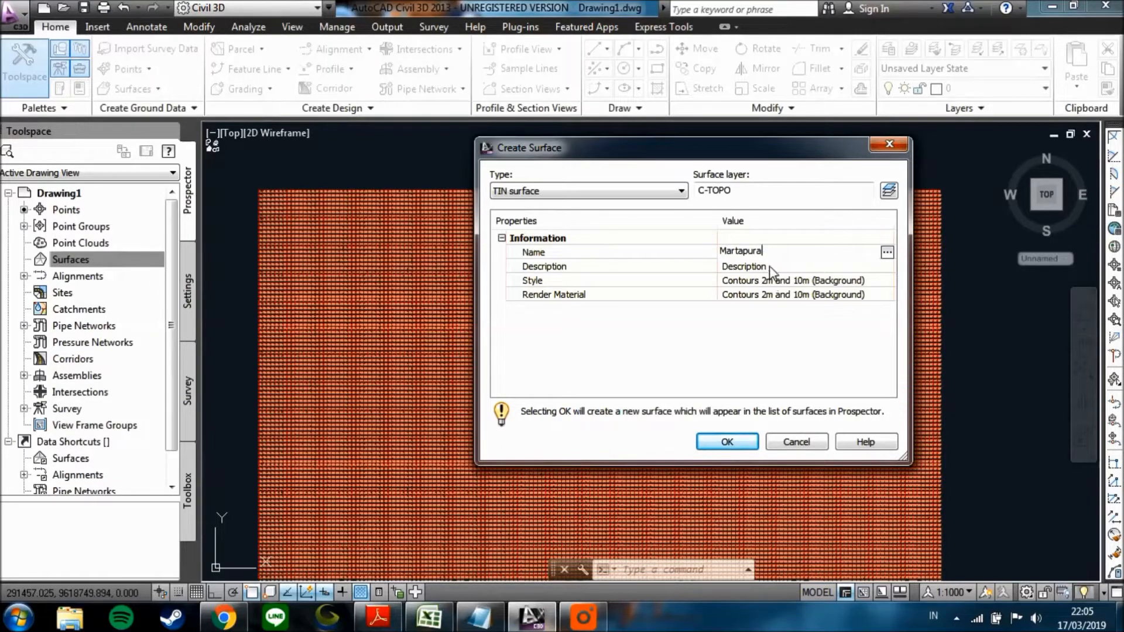
# Choose Contours 1m and 5m (Background) as the style for the Martapura surface.
pyautogui.click(871, 284)
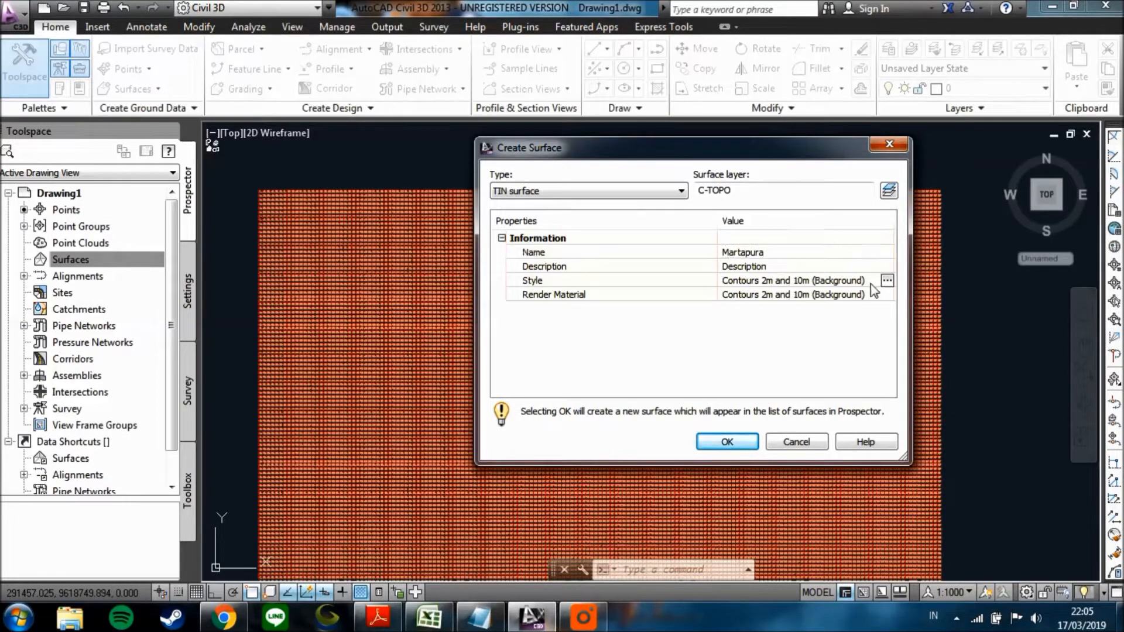
pyautogui.click(887, 284)
pyautogui.click(611, 369)
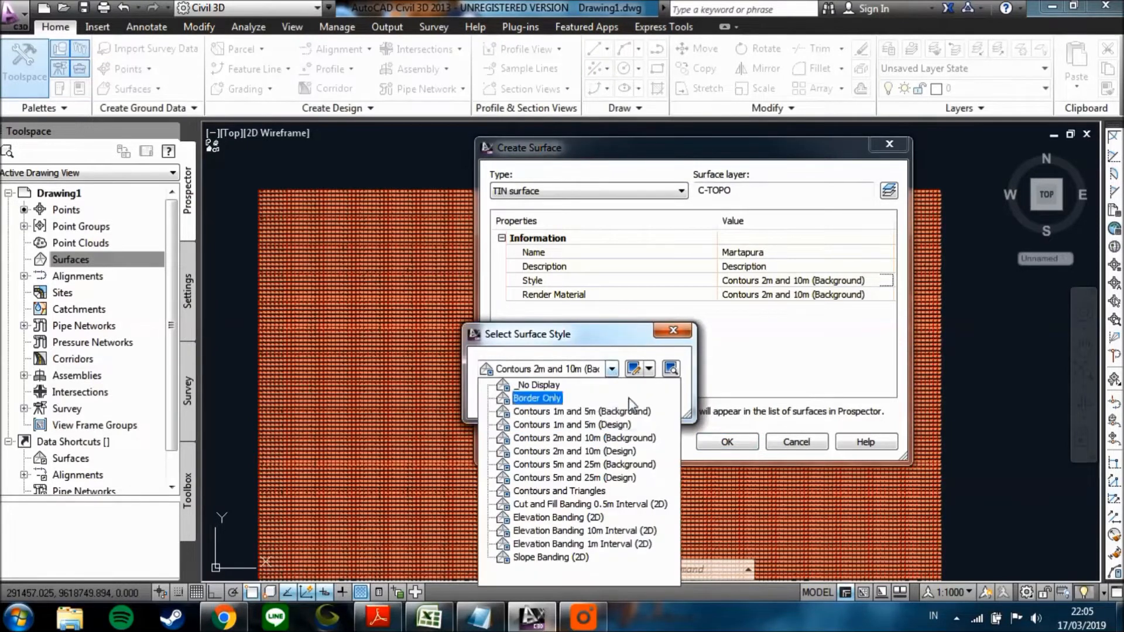
pyautogui.click(597, 412)
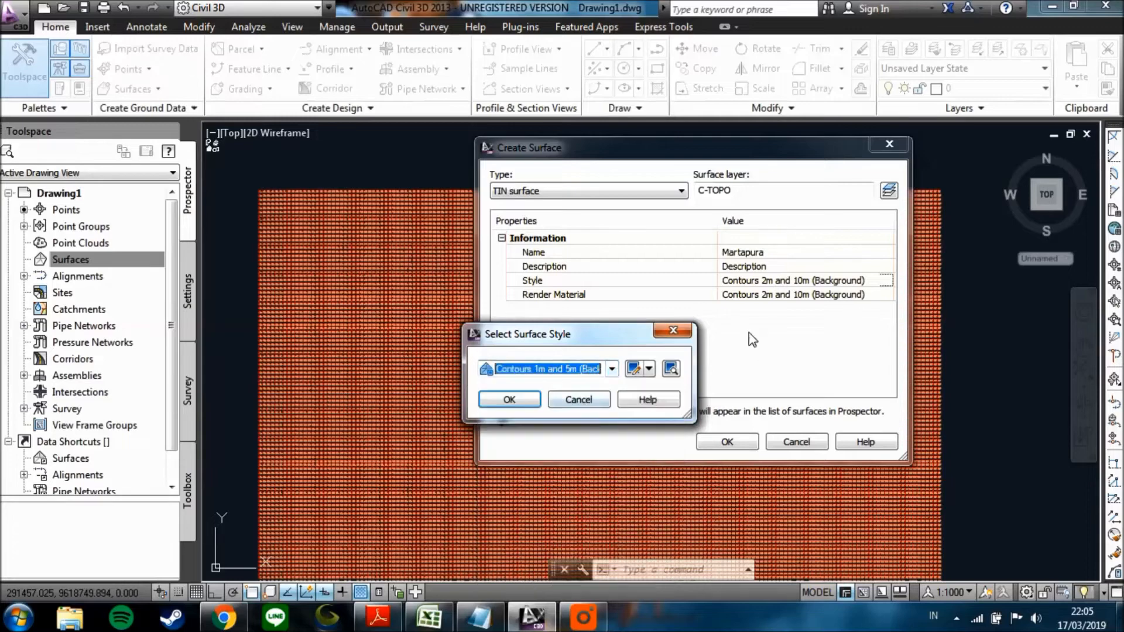
# Edit the chosen surface style's contour intervals, entering 10 m for the major interval first and 5 m for the minor interval second.
pyautogui.click(634, 368)
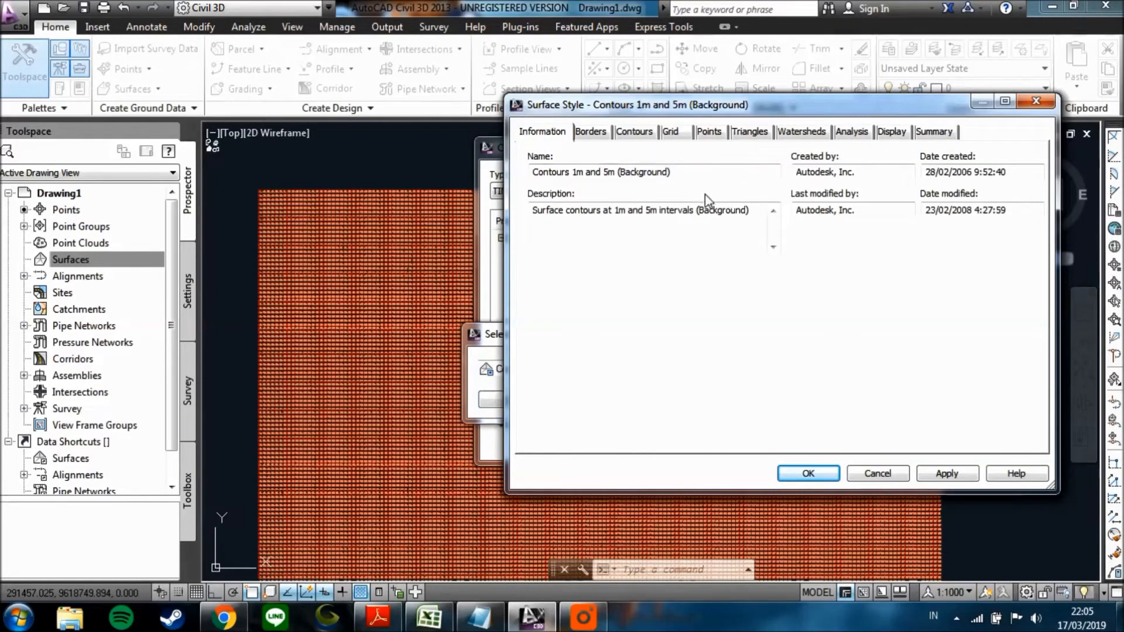
pyautogui.click(602, 132)
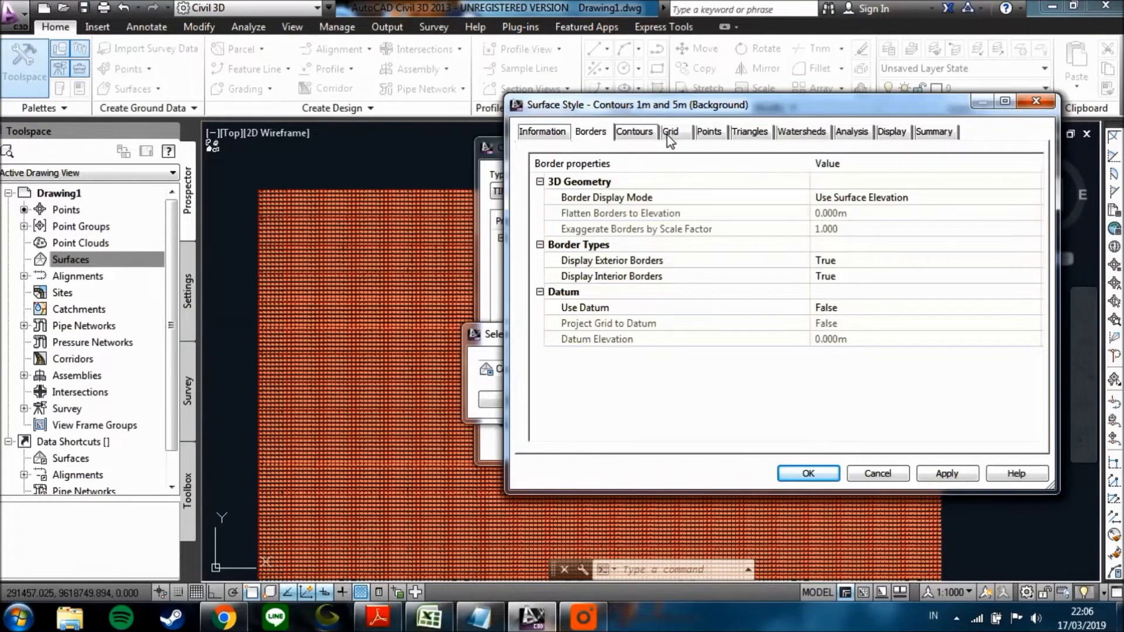
pyautogui.click(671, 135)
pyautogui.click(644, 132)
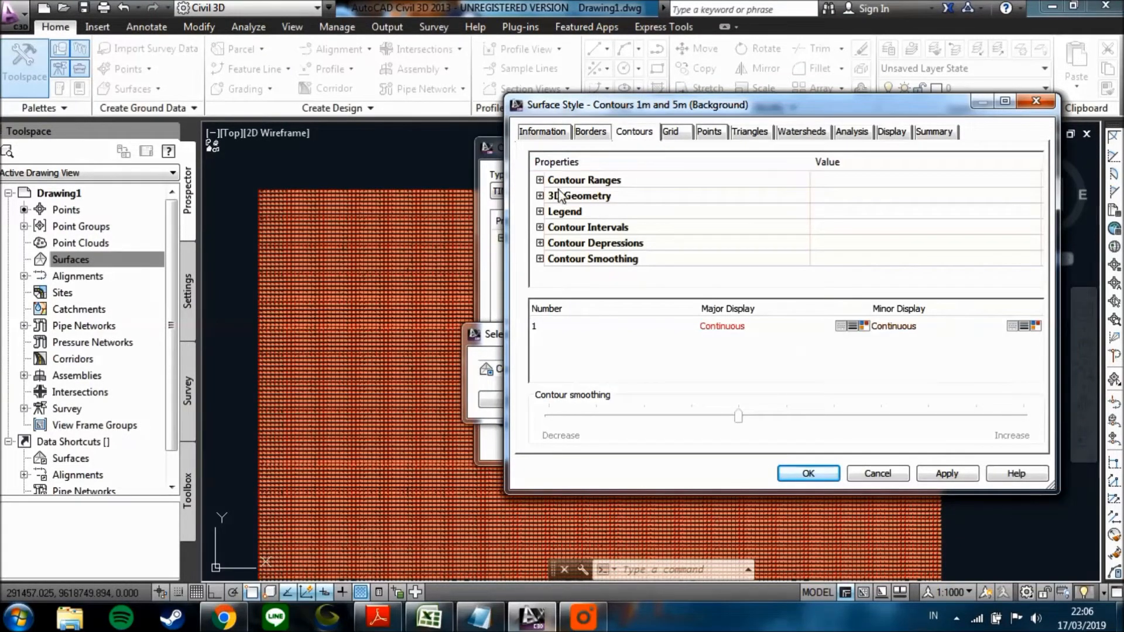
pyautogui.click(540, 227)
pyautogui.moveTo(1038, 224); pyautogui.dragTo(1004, 248)
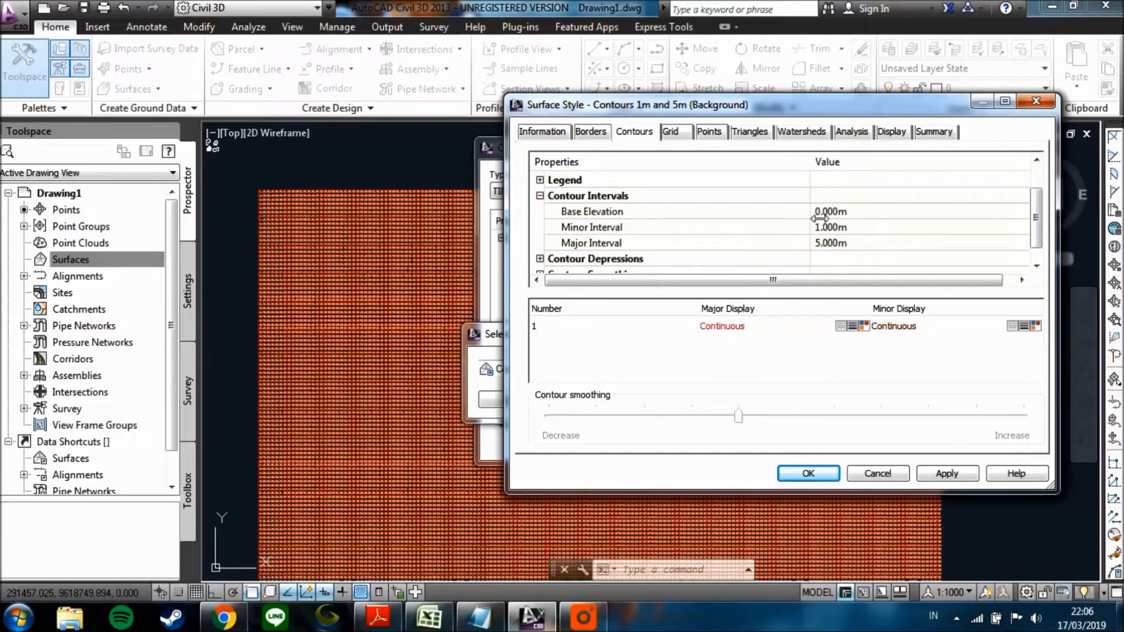
pyautogui.moveTo(1037, 243); pyautogui.dragTo(1038, 253)
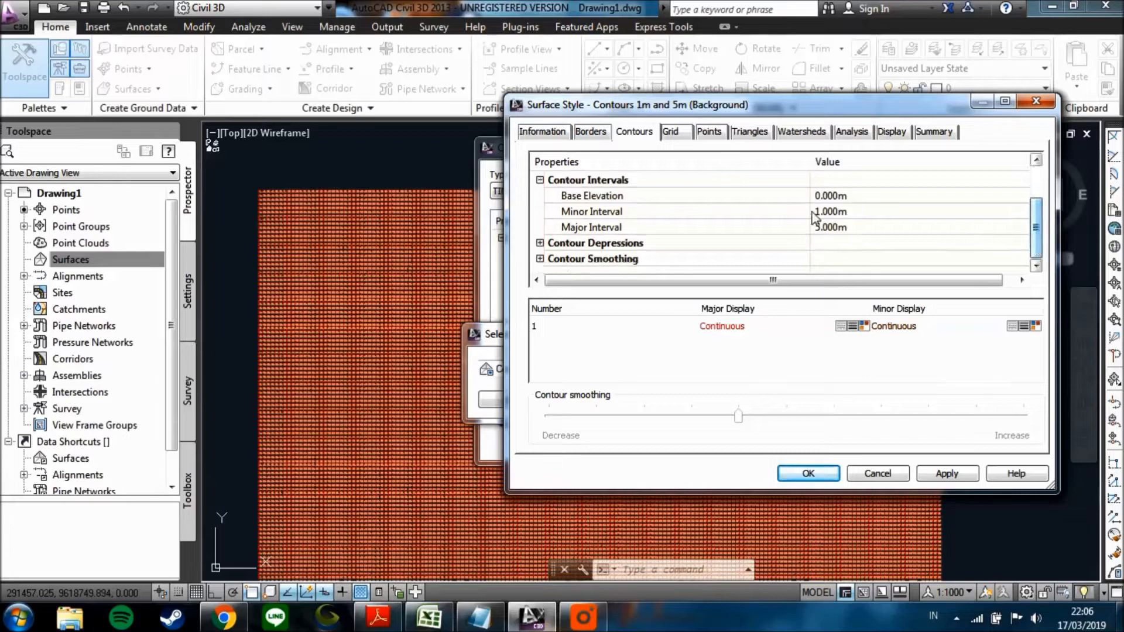
pyautogui.click(829, 229)
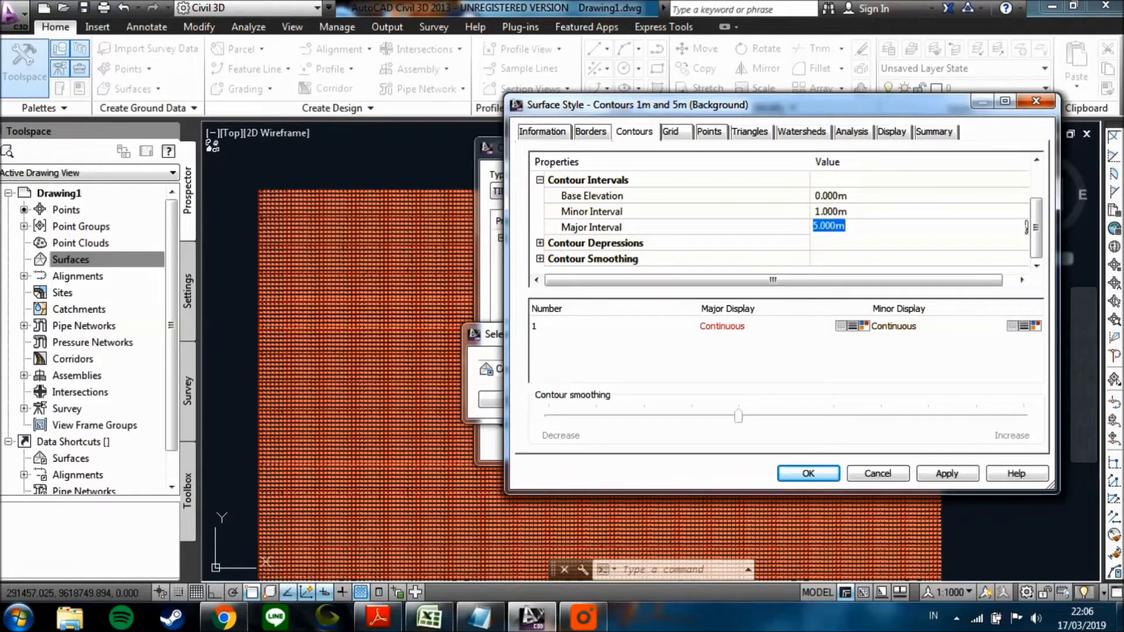
pyautogui.write('10')
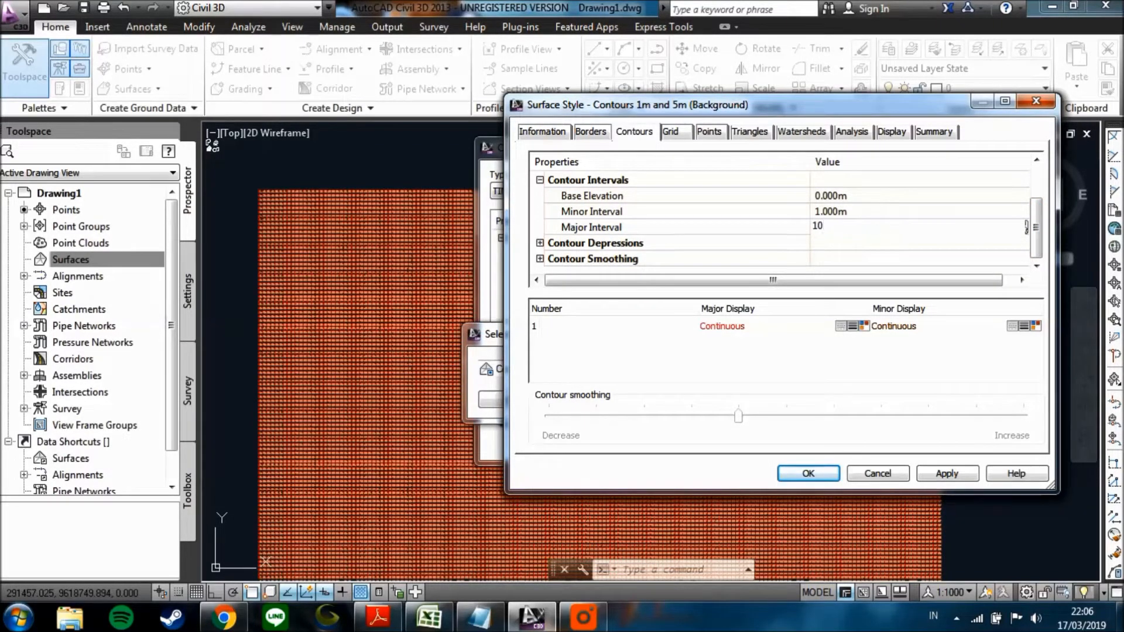
pyautogui.click(814, 211)
pyautogui.write('5')
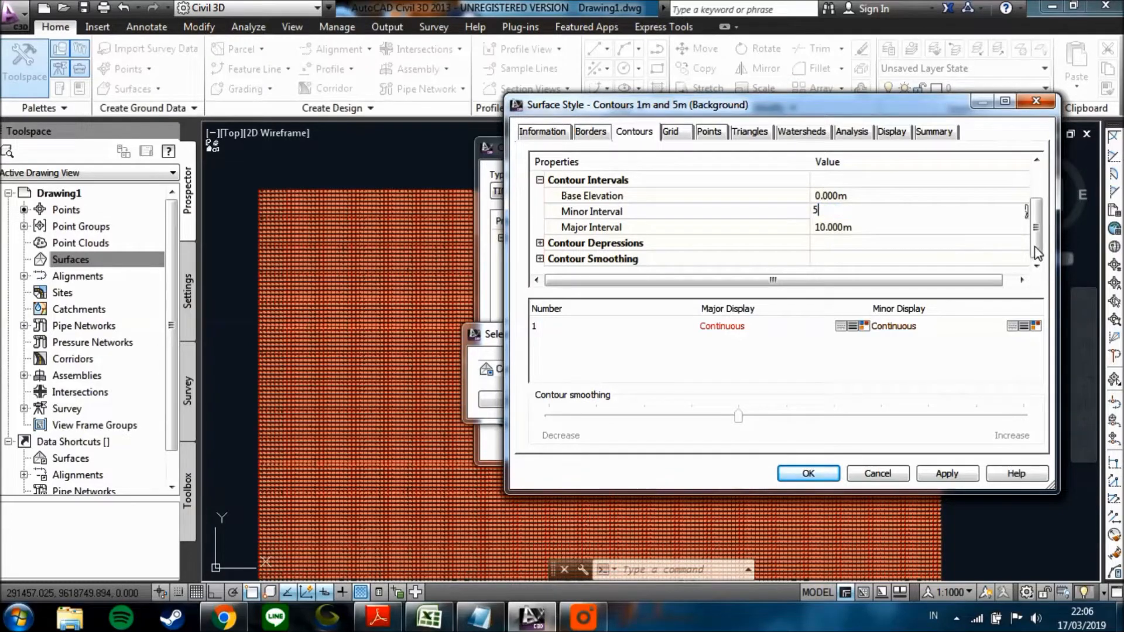
pyautogui.press('Return')
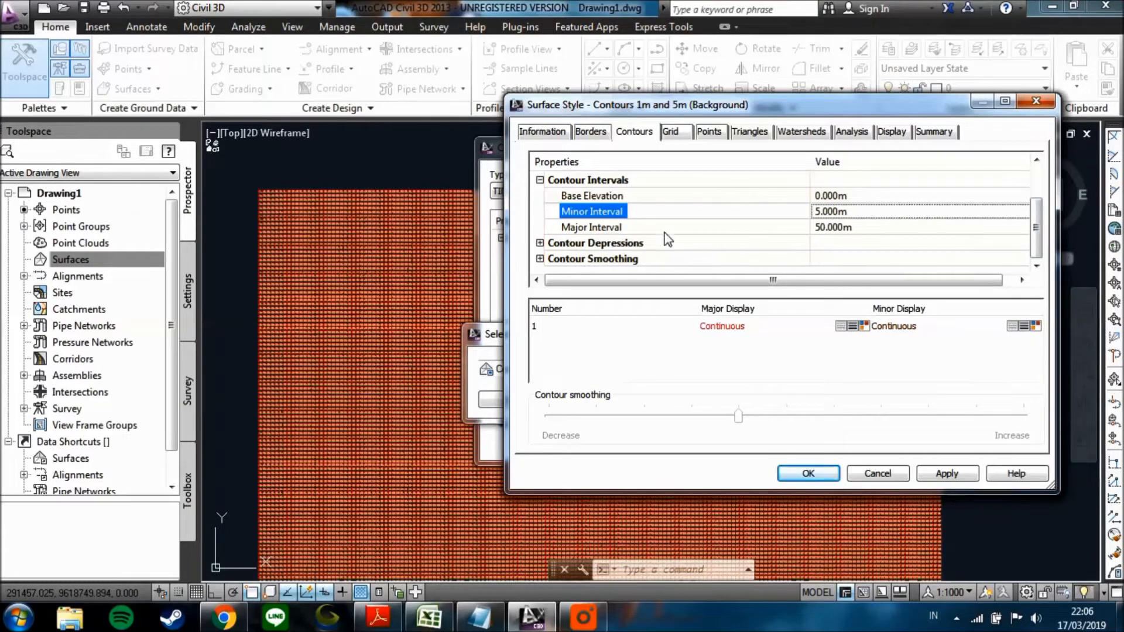
# Enable Smooth Contours in the surface style, raise contour smoothing to the maximum, and accept the style for the surface.
pyautogui.click(540, 258)
pyautogui.scroll(-2, 1041, 257)
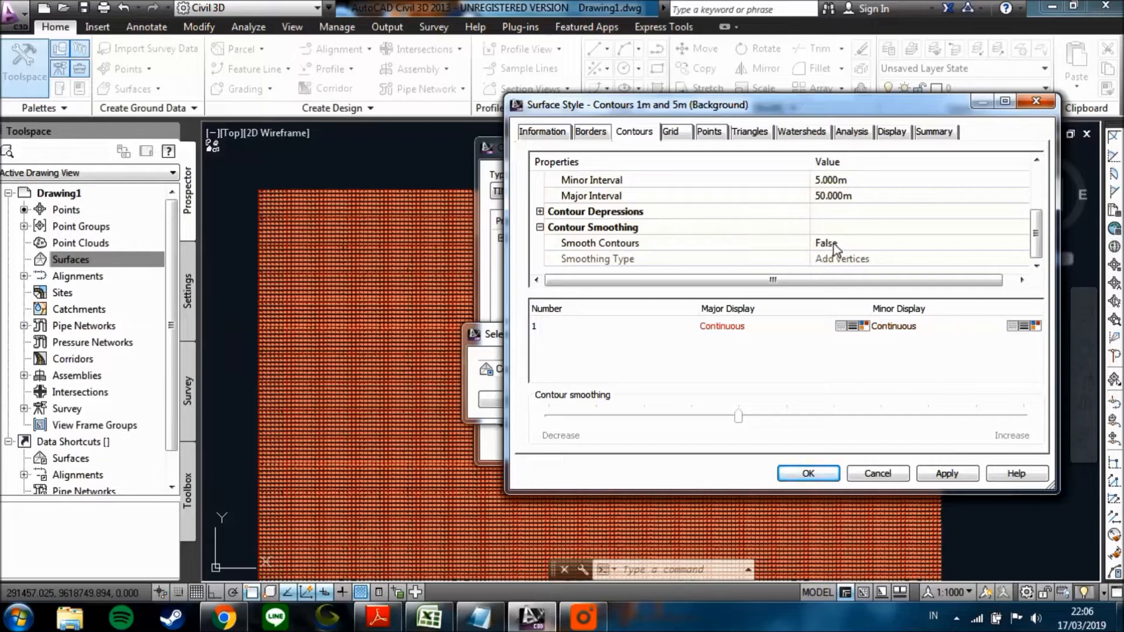
pyautogui.click(882, 243)
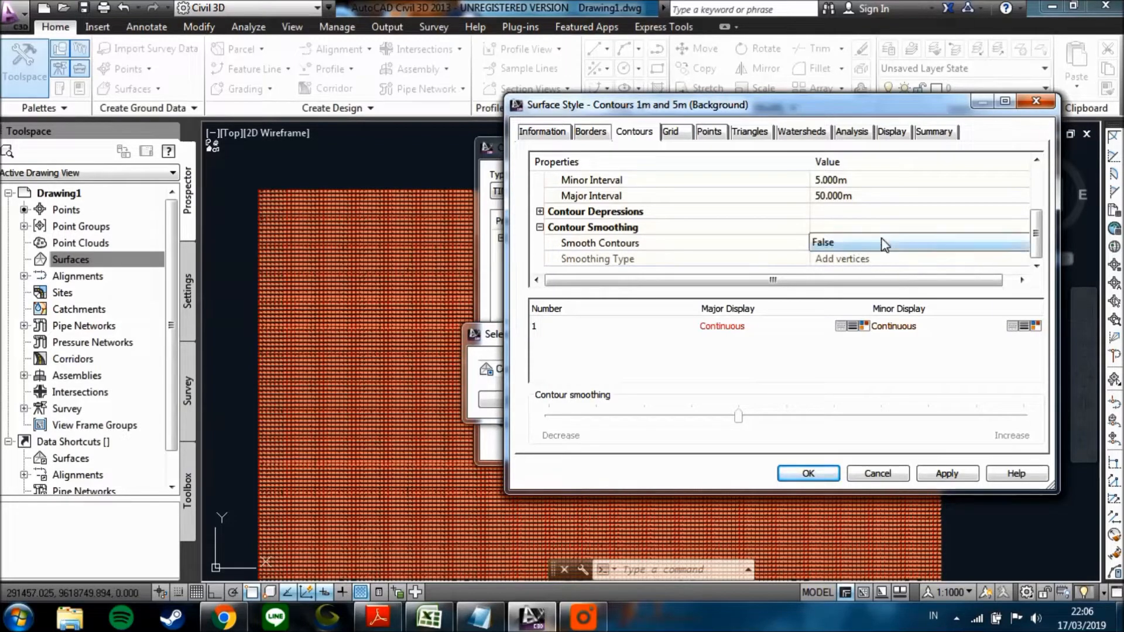
pyautogui.click(940, 243)
pyautogui.click(824, 271)
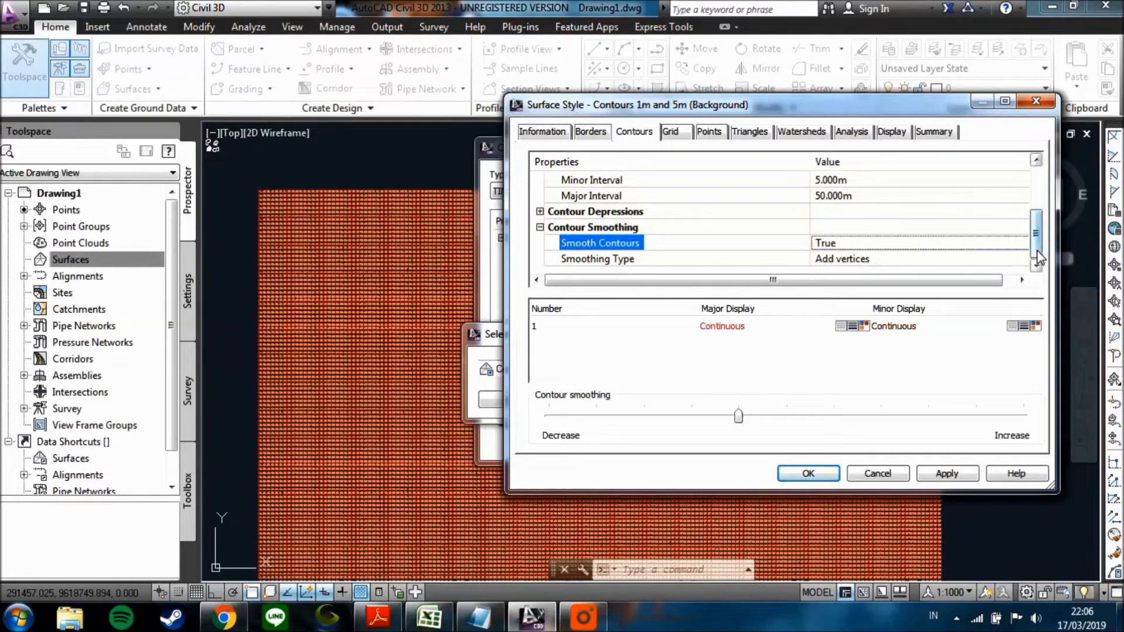
pyautogui.moveTo(738, 417); pyautogui.dragTo(1062, 417)
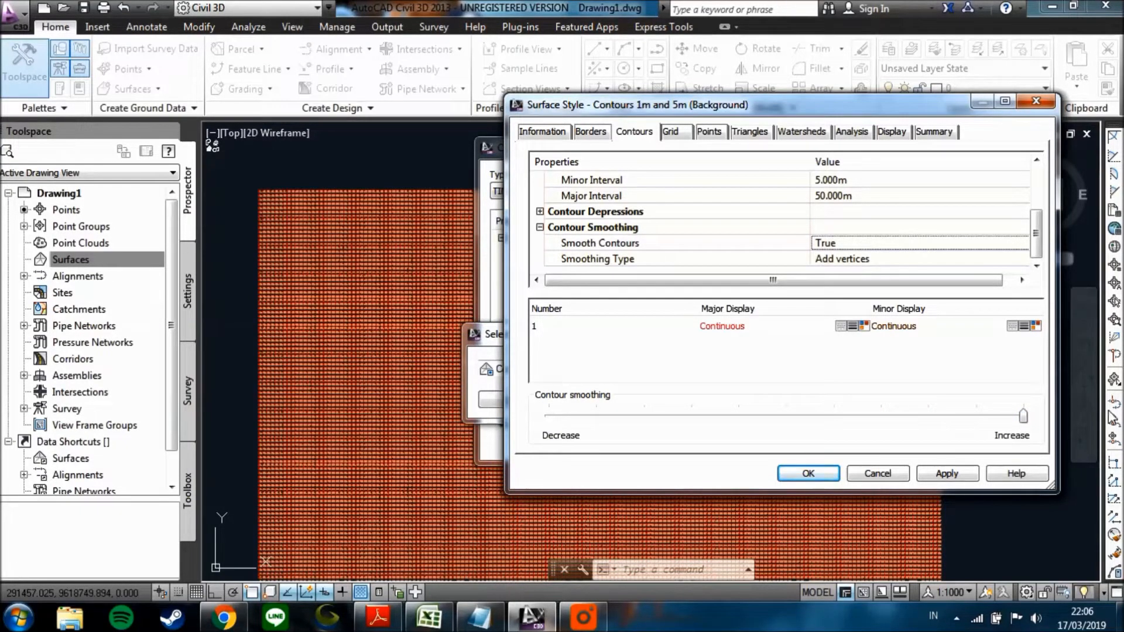
pyautogui.click(957, 476)
pyautogui.click(809, 474)
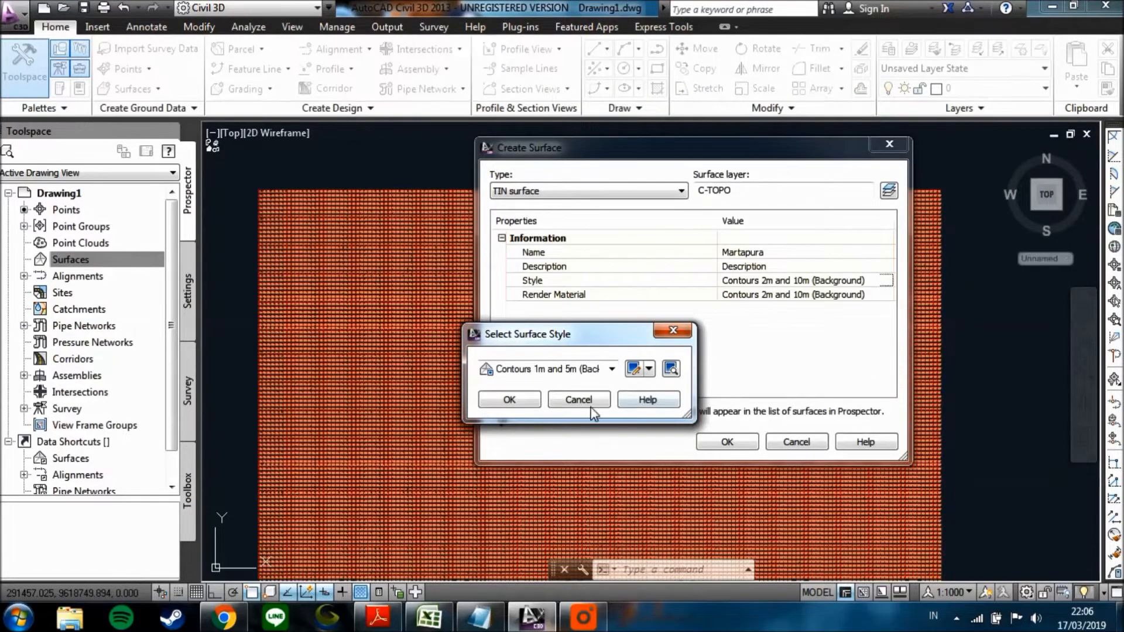
pyautogui.click(522, 402)
# Set the surface's render material to ByLayer and create the Martapura surface.
pyautogui.click(887, 297)
pyautogui.click(888, 294)
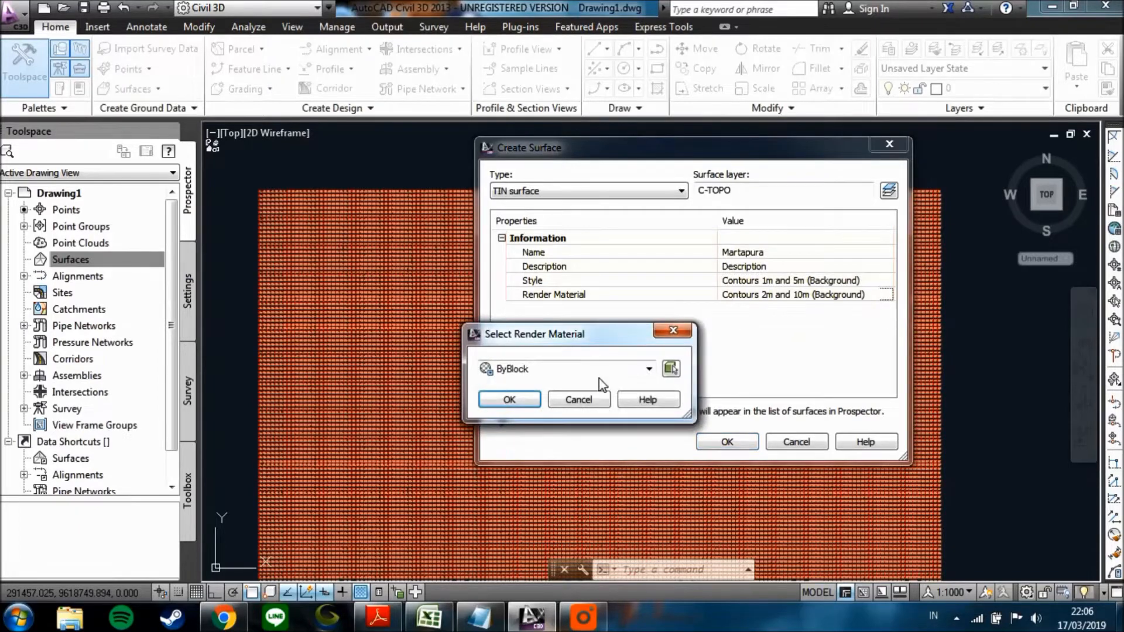
pyautogui.click(621, 369)
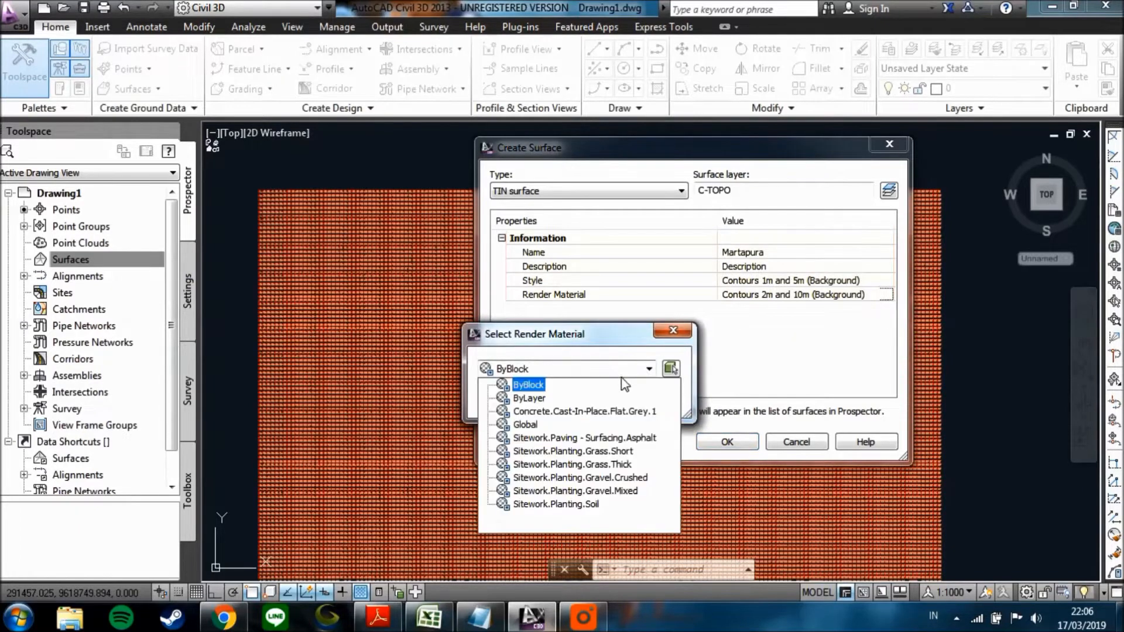
pyautogui.click(540, 399)
pyautogui.click(509, 399)
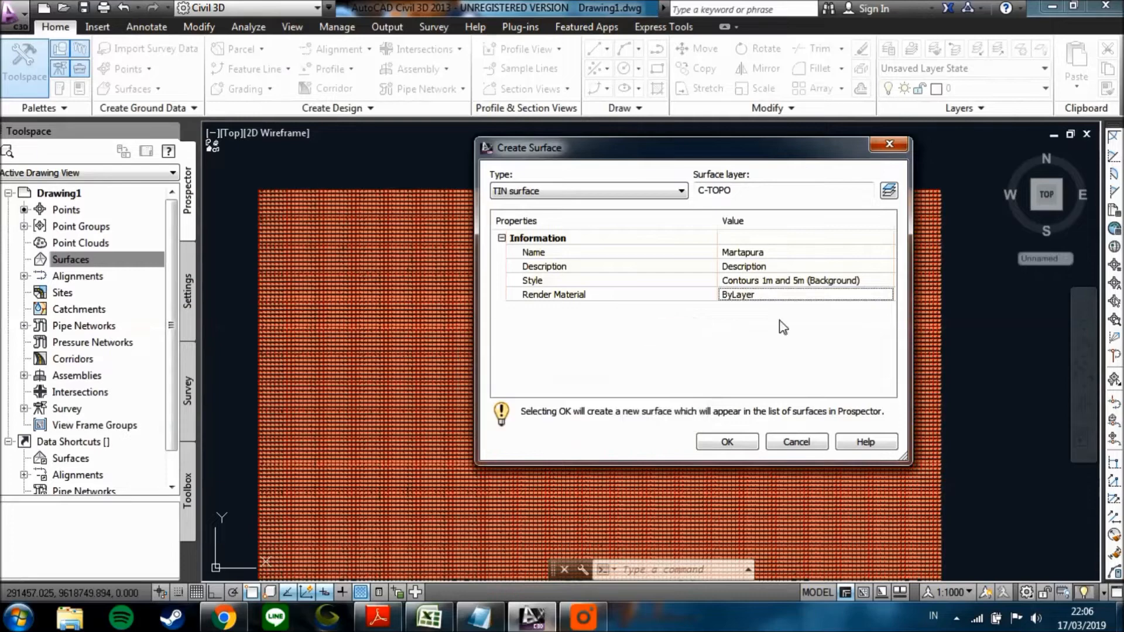
pyautogui.click(729, 442)
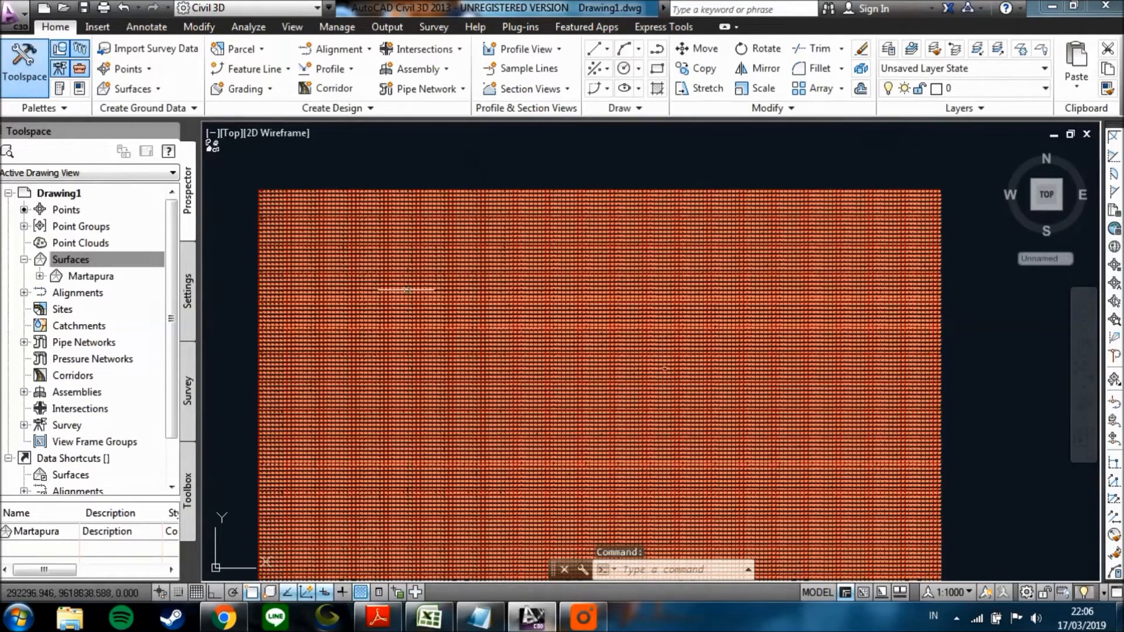
pyautogui.scroll(4, 409, 328)
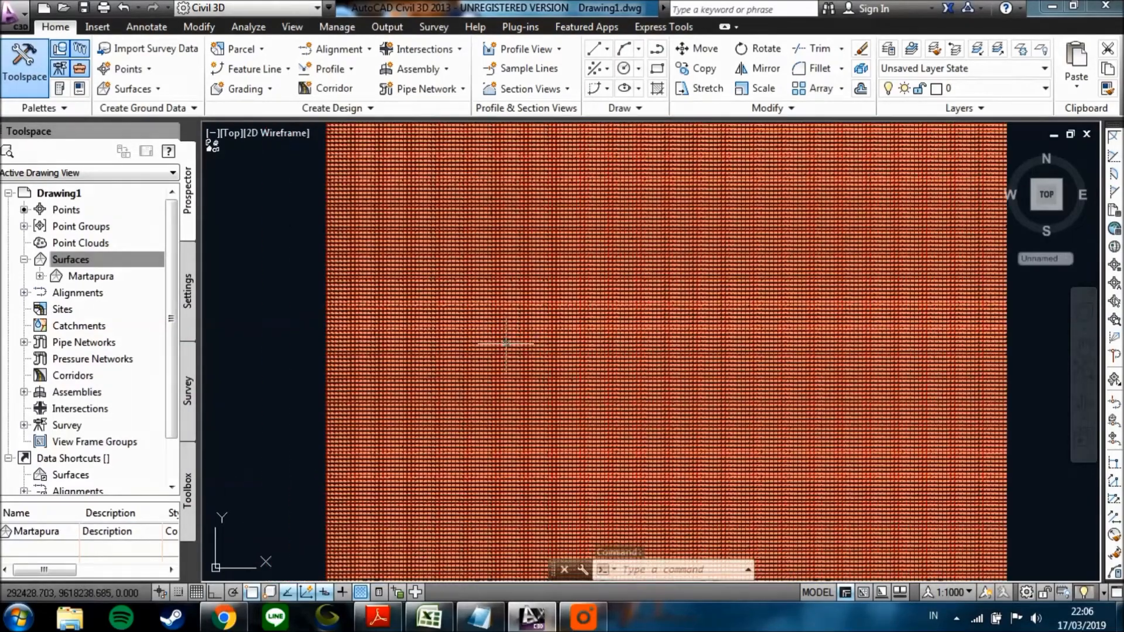
# Expand the Martapura surface down to its Definition data types.
pyautogui.scroll(2, 506, 343)
pyautogui.moveTo(594, 337); pyautogui.dragTo(541, 339, button='middle')
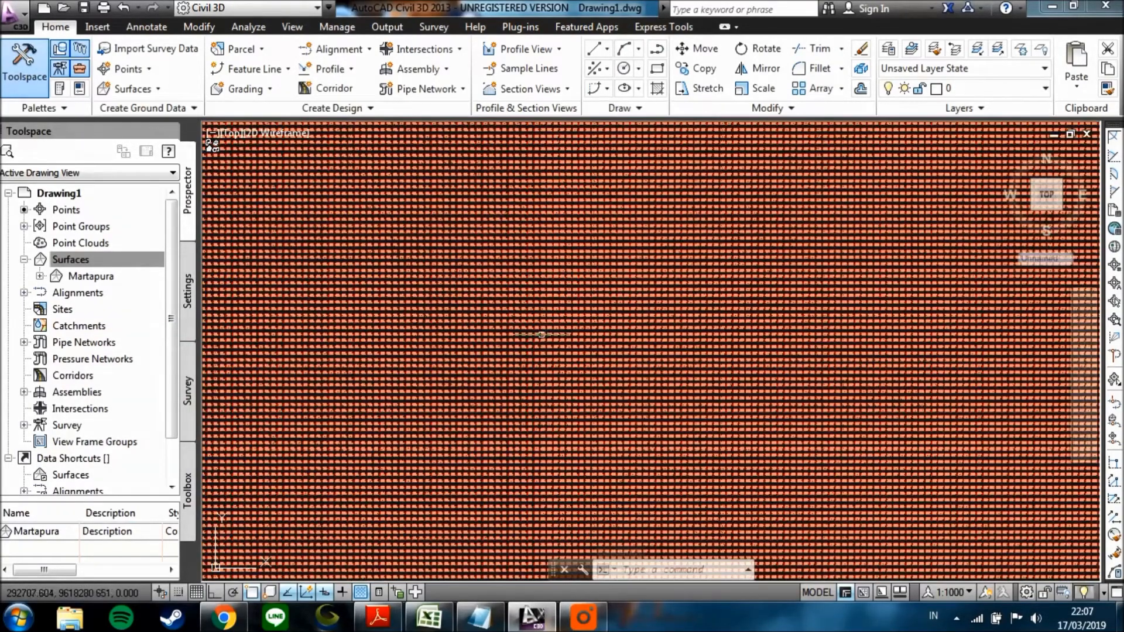
pyautogui.scroll(-2, 531, 334)
pyautogui.click(71, 259)
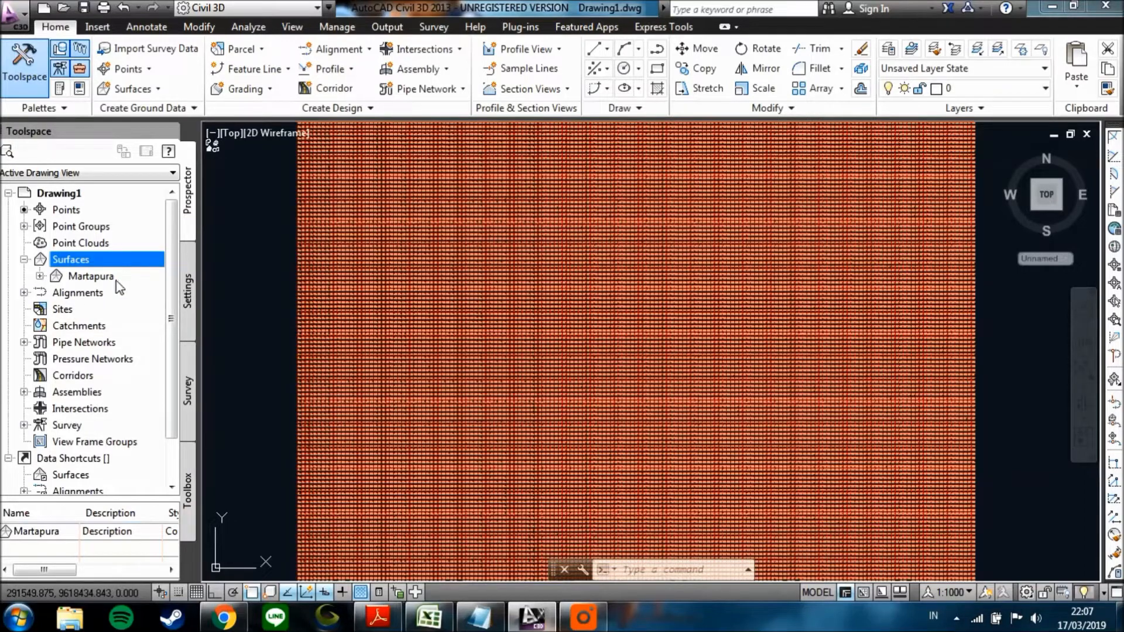
pyautogui.click(40, 276)
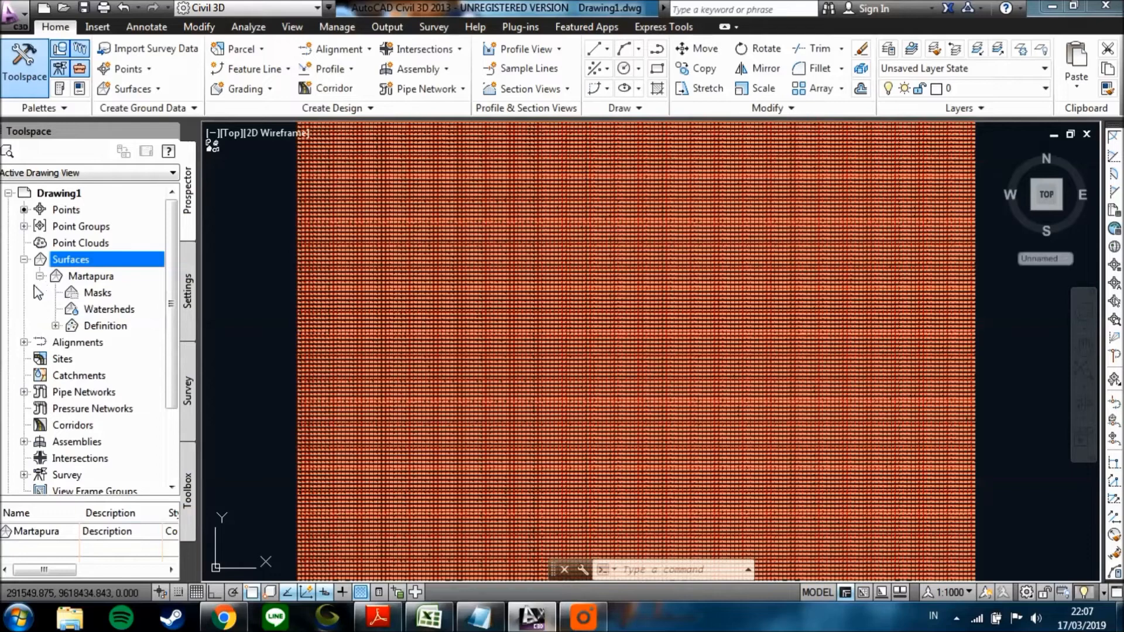
pyautogui.click(55, 325)
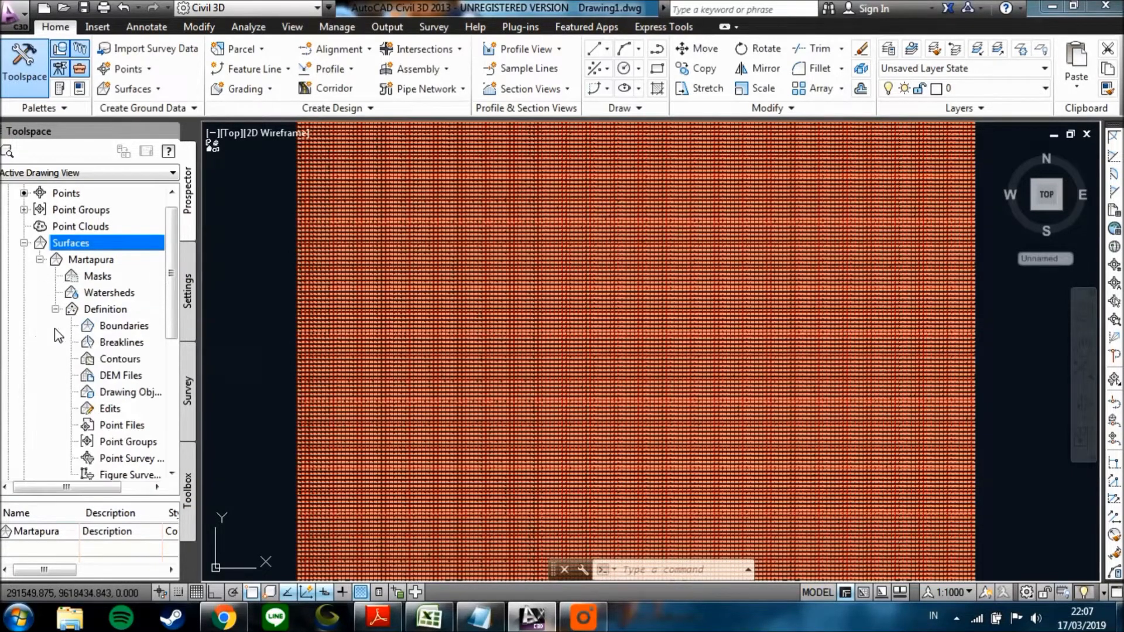
pyautogui.scroll(-1, 172, 344)
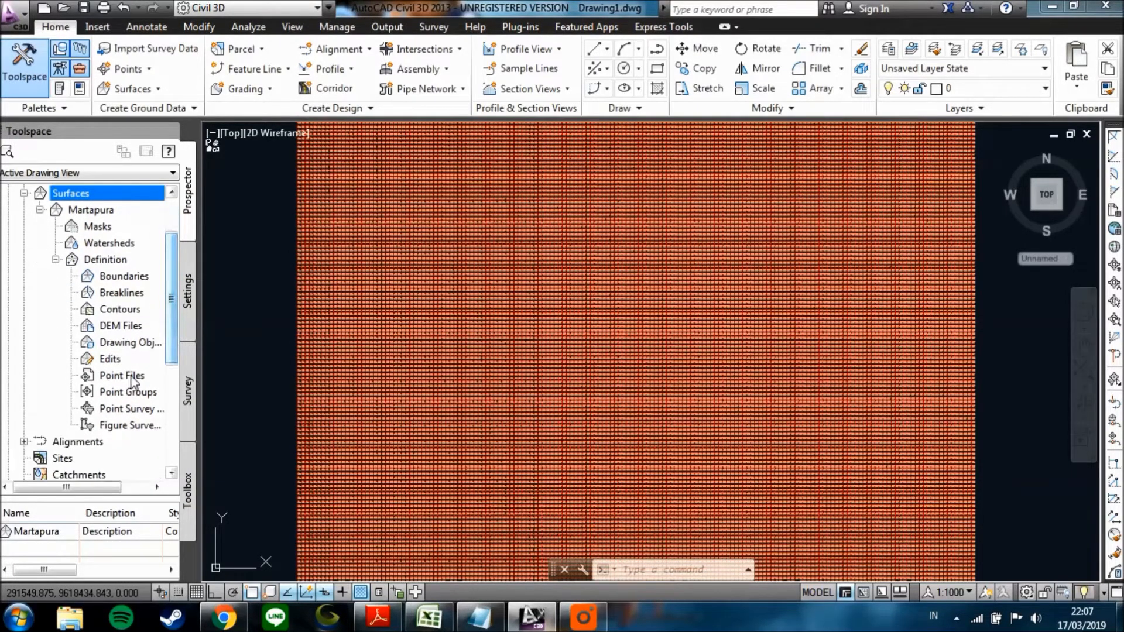
pyautogui.click(131, 377)
pyautogui.rightClick(131, 382)
pyautogui.click(176, 386)
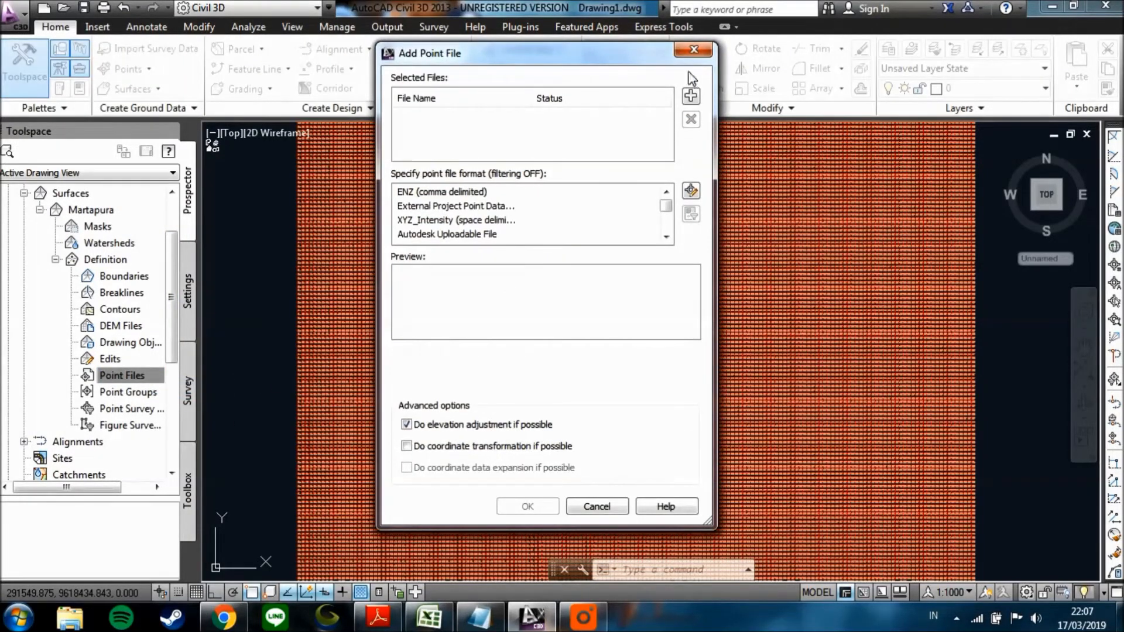
pyautogui.click(694, 49)
# Add the Kelompok 7 point group to the Martapura surface definition and apply it.
pyautogui.rightClick(147, 398)
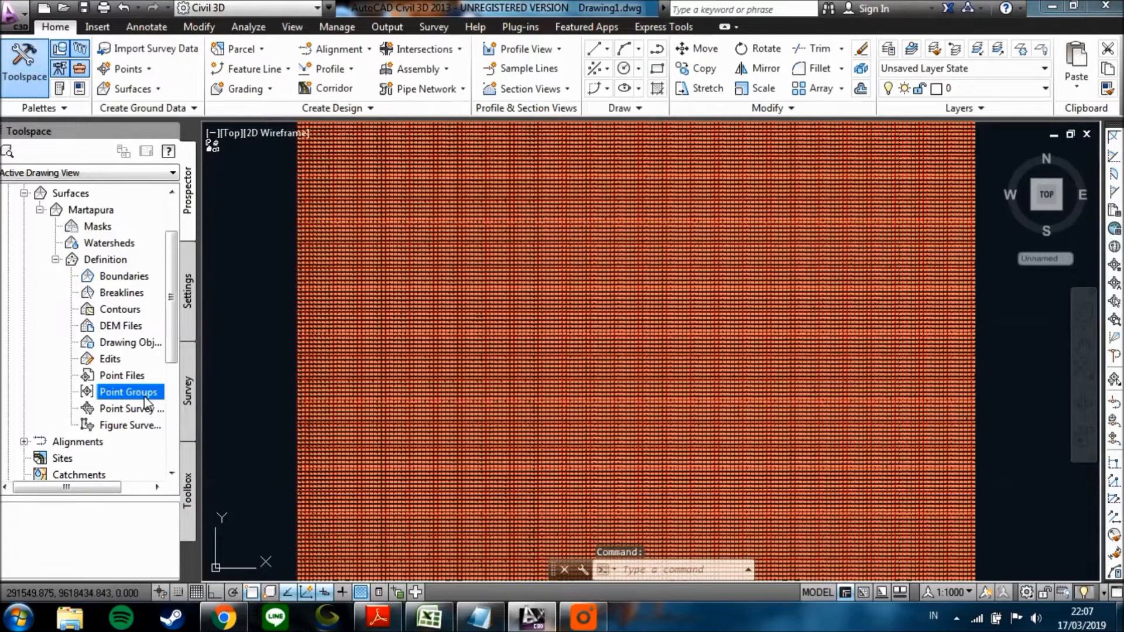
pyautogui.click(211, 409)
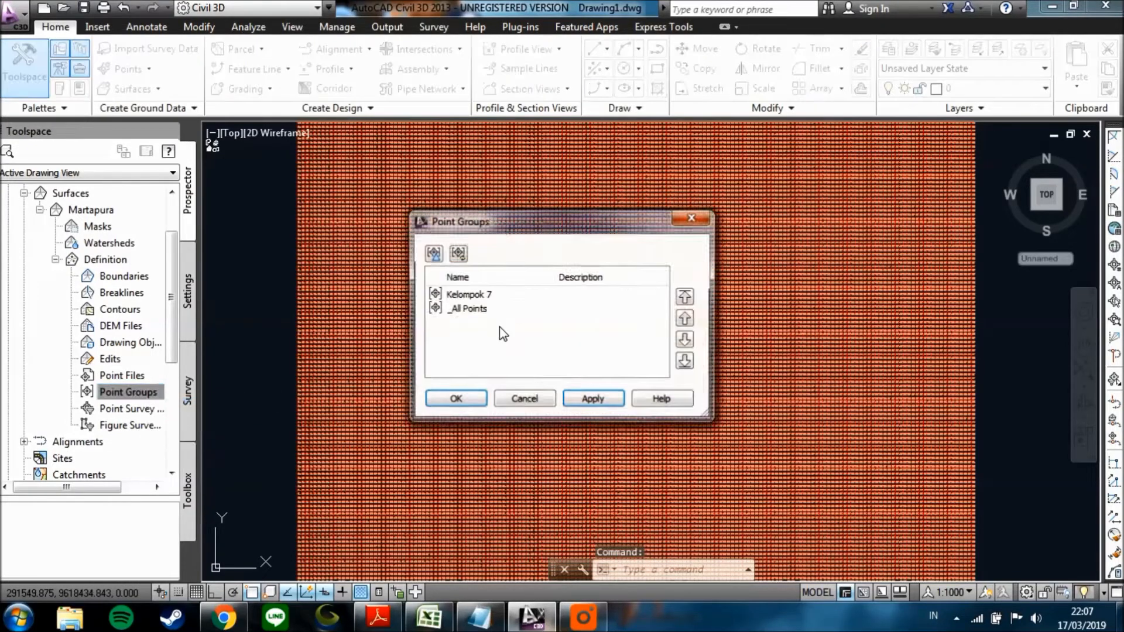
pyautogui.click(463, 297)
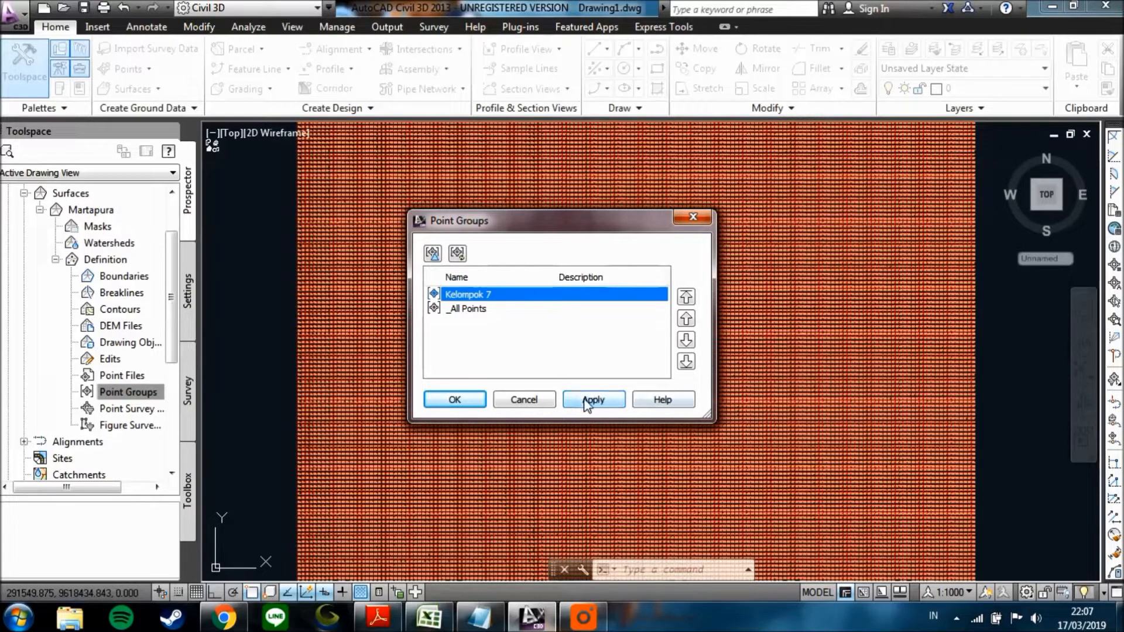
pyautogui.click(602, 402)
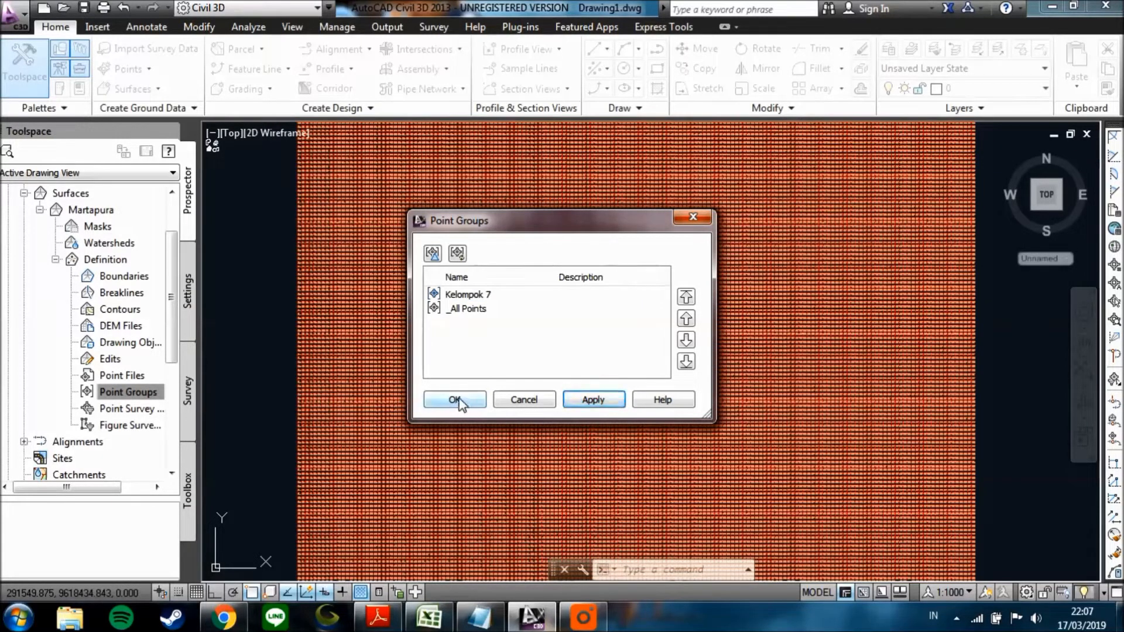
pyautogui.click(482, 402)
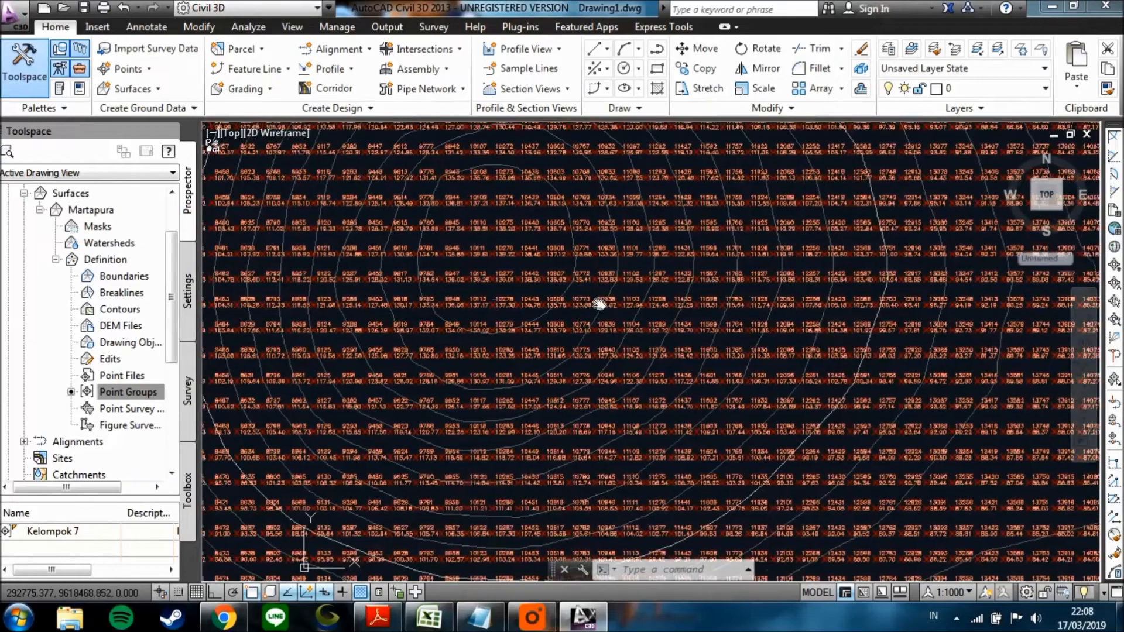
# Examine the contours generated beneath the point labels, around the hill and near the surface's eastern edge.
pyautogui.scroll(4, 363, 310)
pyautogui.scroll(-8, 479, 335)
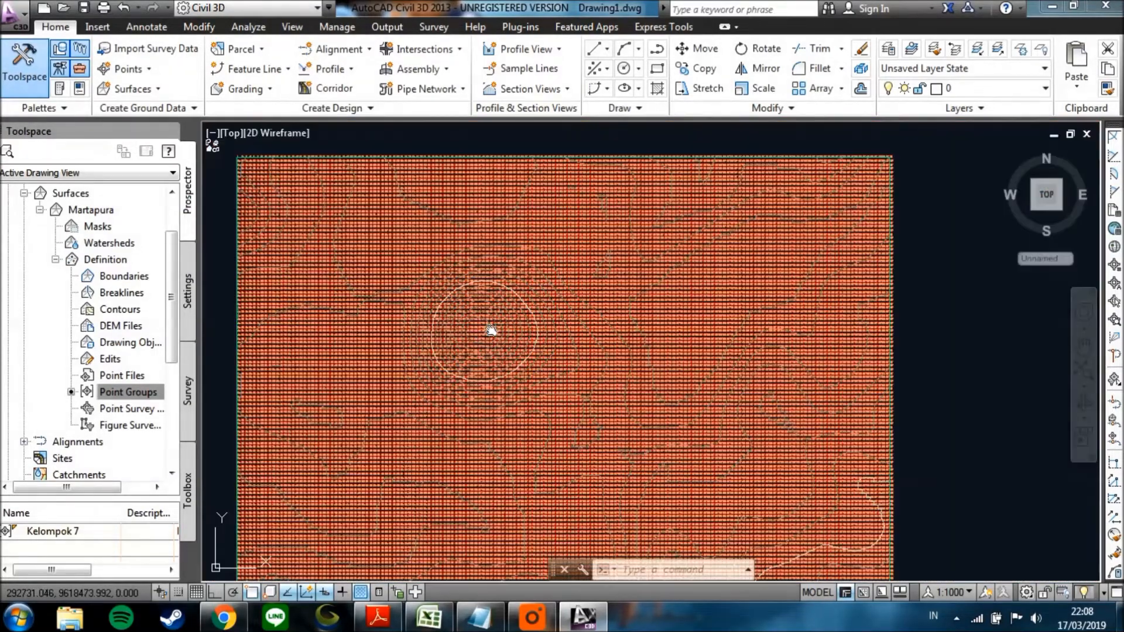
pyautogui.scroll(3, 486, 343)
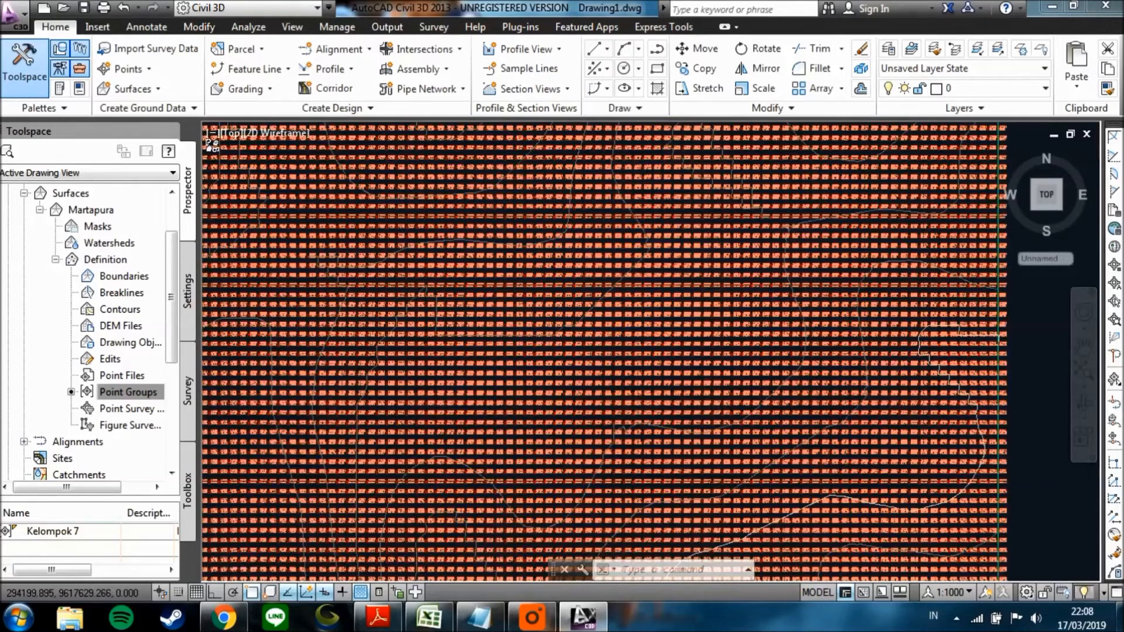
pyautogui.scroll(5, 749, 422)
pyautogui.scroll(-1, 750, 421)
pyautogui.scroll(-6, 676, 390)
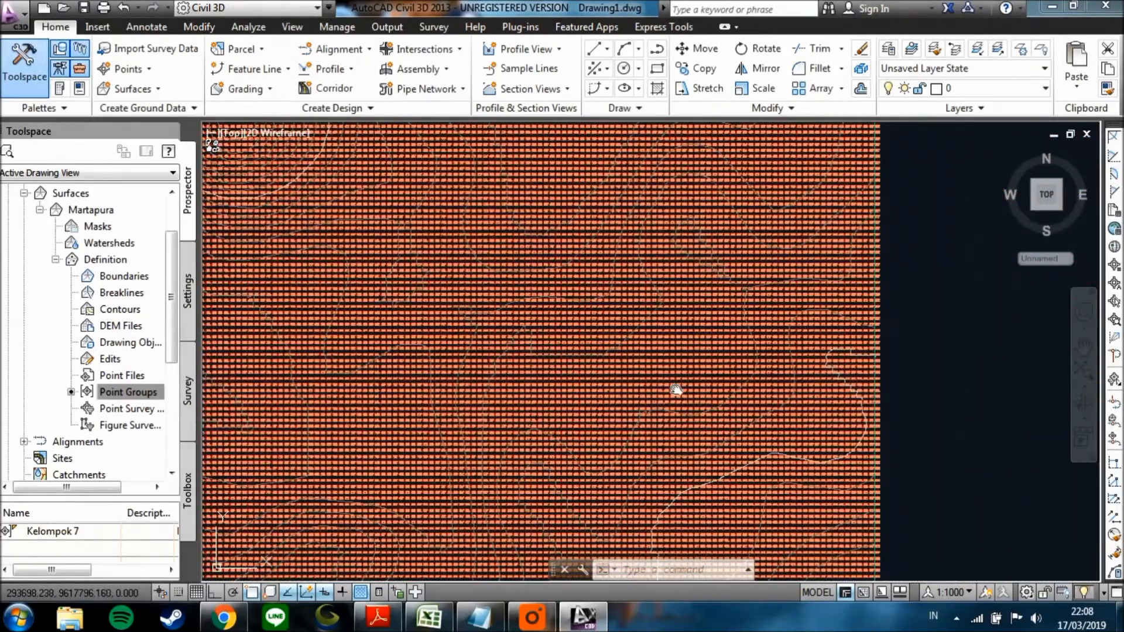
pyautogui.moveTo(676, 389); pyautogui.dragTo(824, 434, button='middle')
pyautogui.scroll(-2, 662, 380)
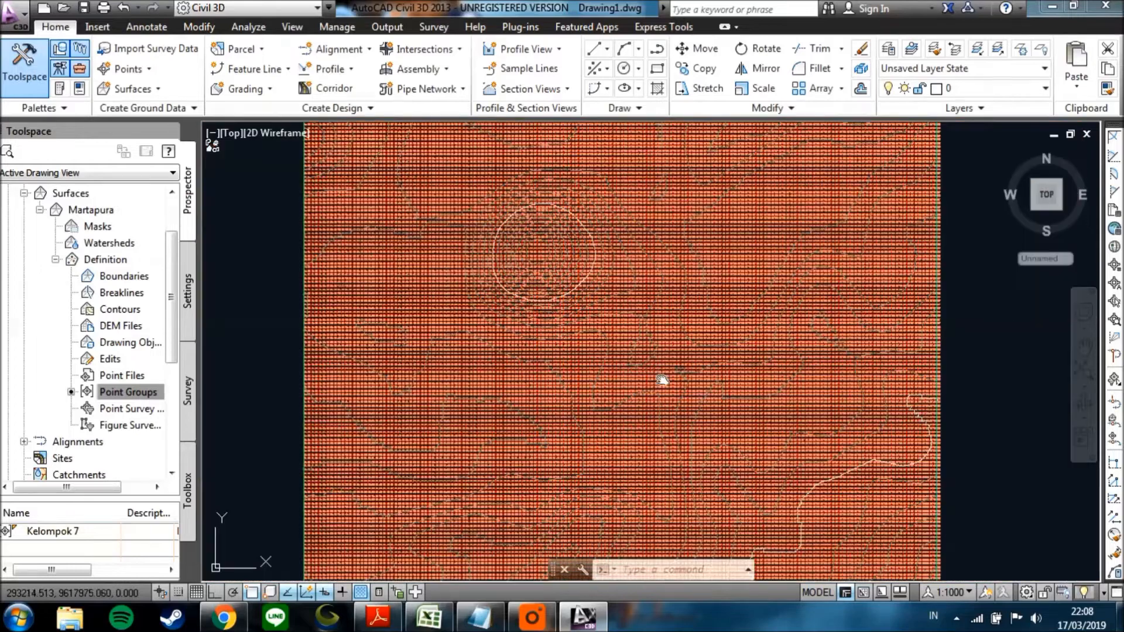
pyautogui.moveTo(662, 380); pyautogui.dragTo(669, 389, button='middle')
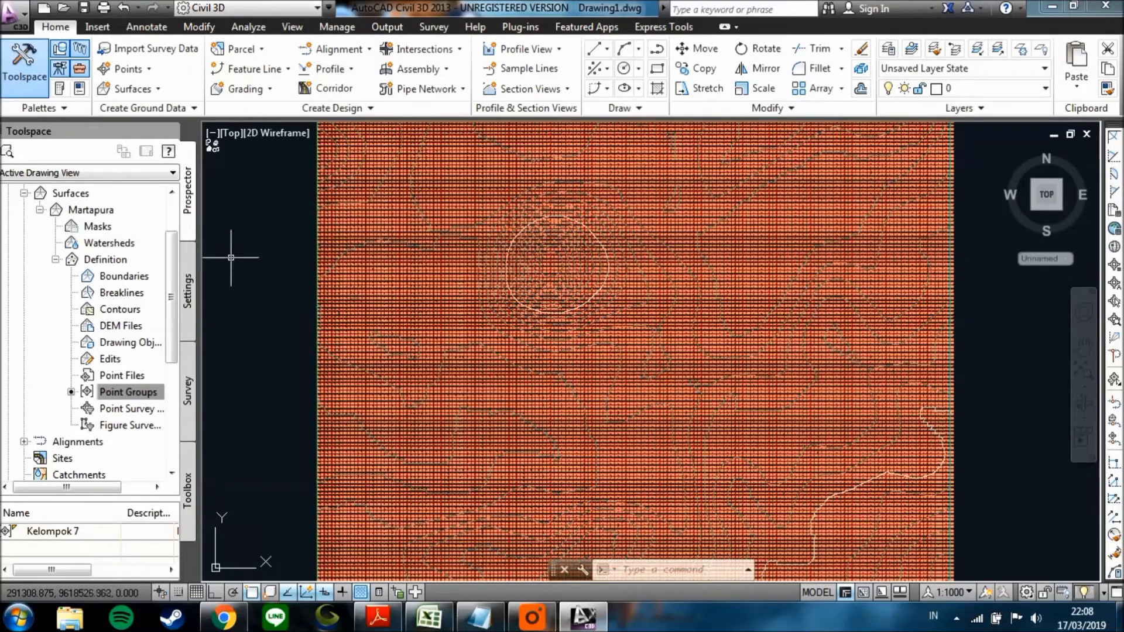
# Open the properties of the Kelompok 7 point group and set its point style to <none>.
pyautogui.scroll(2, 162, 217)
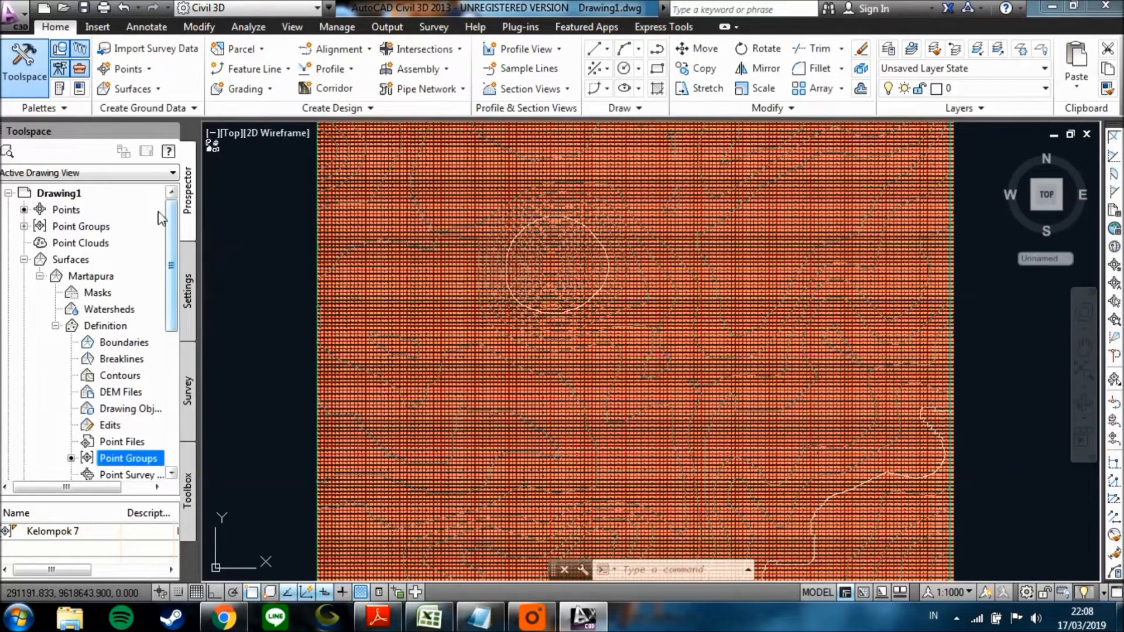
pyautogui.click(23, 226)
pyautogui.click(111, 244)
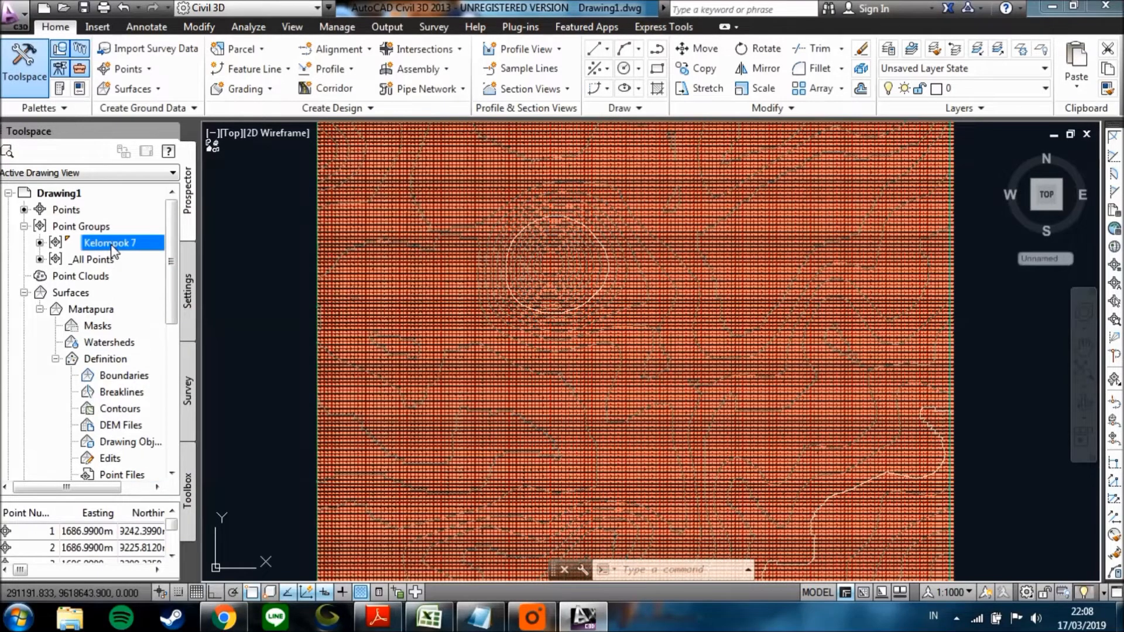
pyautogui.rightClick(113, 250)
pyautogui.click(171, 254)
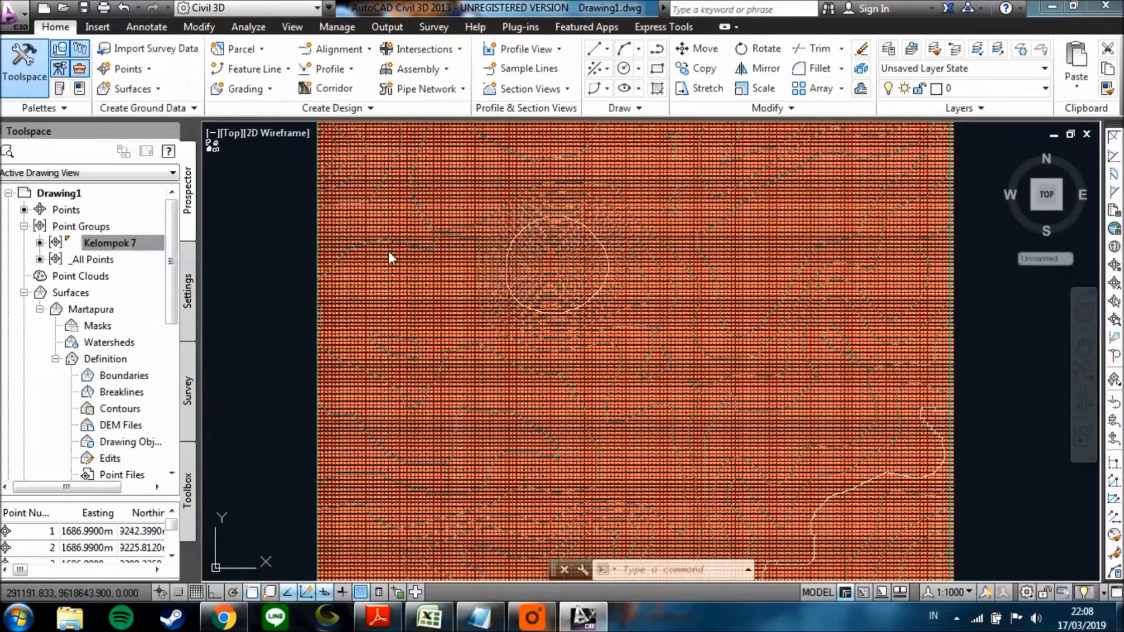
pyautogui.click(628, 331)
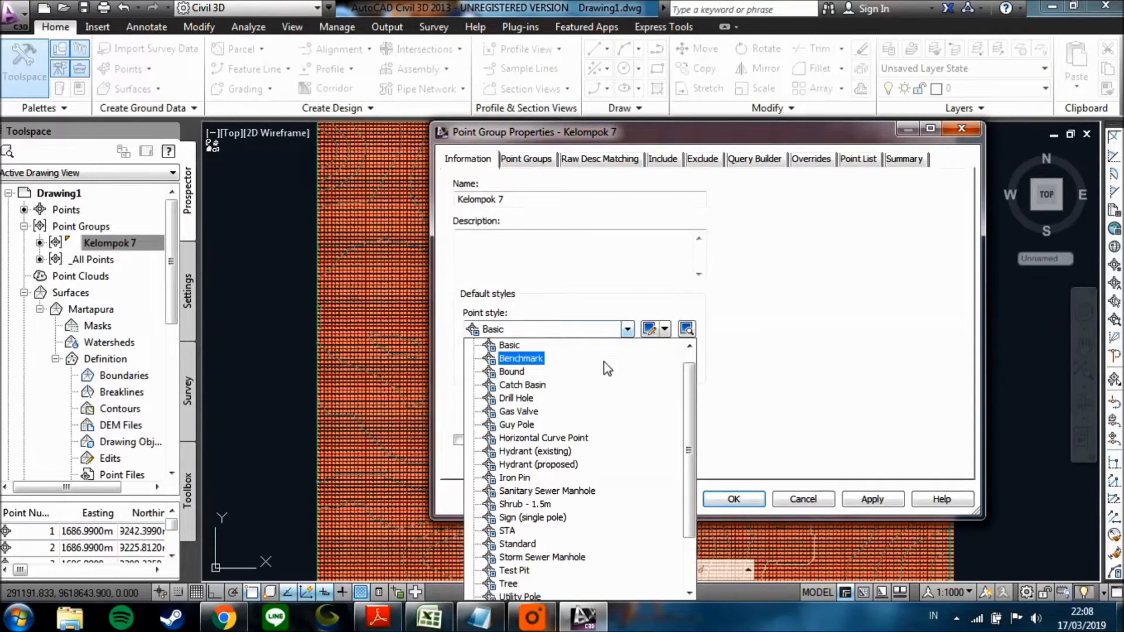
pyautogui.moveTo(690, 370); pyautogui.dragTo(691, 356)
pyautogui.click(527, 346)
# Set the Kelompok 7 point label style to <none> and apply the point group properties.
pyautogui.click(627, 366)
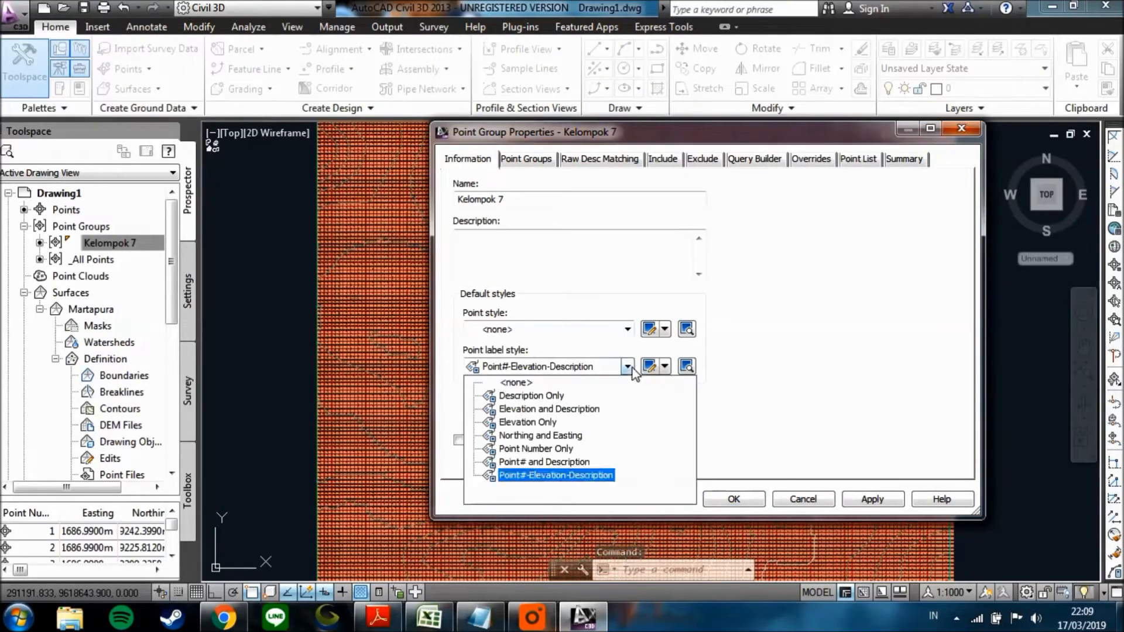
pyautogui.click(517, 383)
pyautogui.click(886, 497)
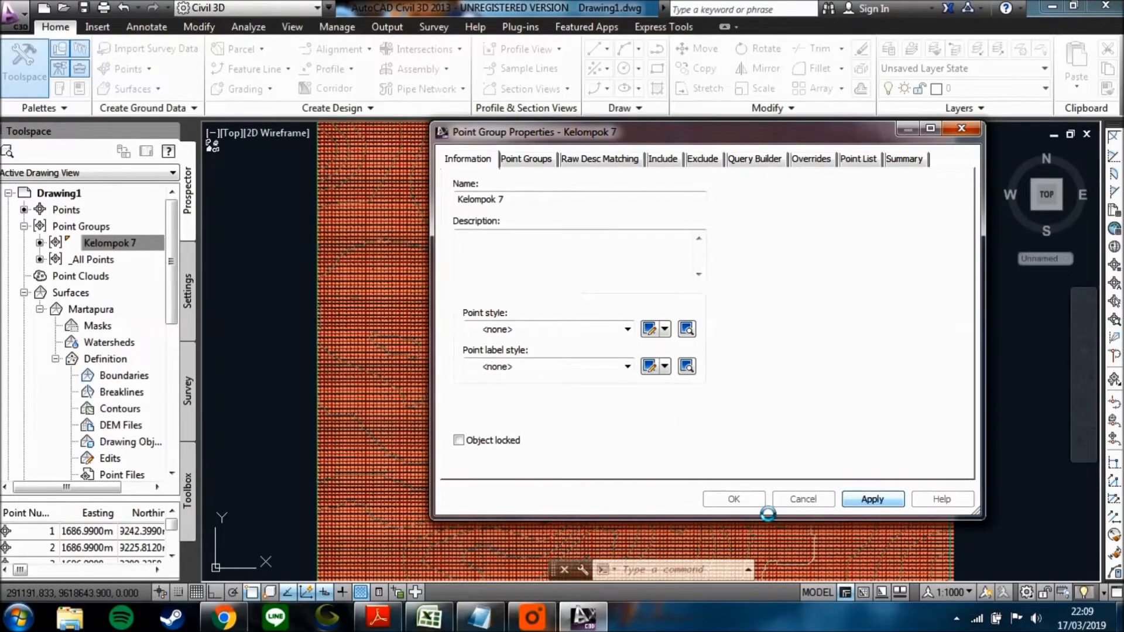
pyautogui.click(755, 501)
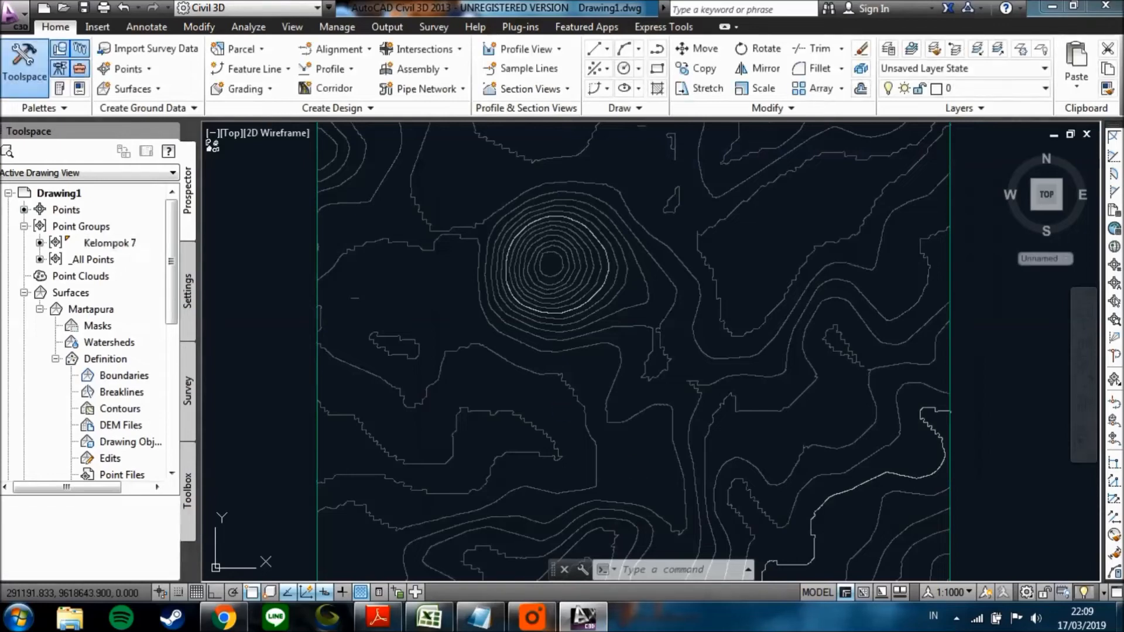
# Inspect the shape and spacing of the Martapura contours, especially the concentric ones around the hill.
pyautogui.scroll(5, 584, 302)
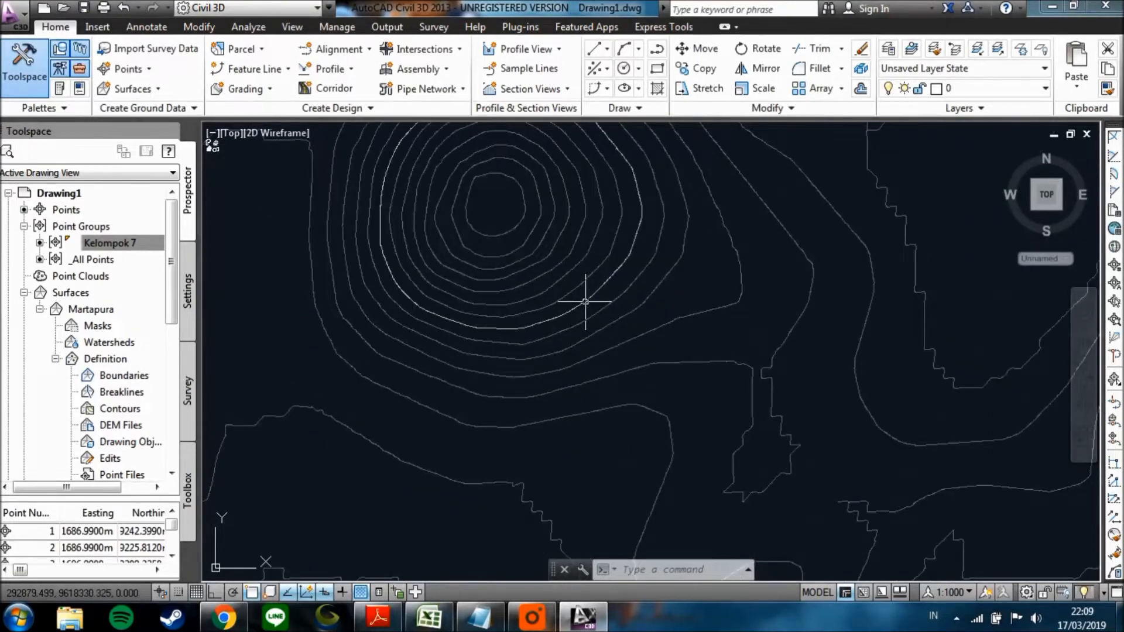
pyautogui.scroll(-3, 571, 328)
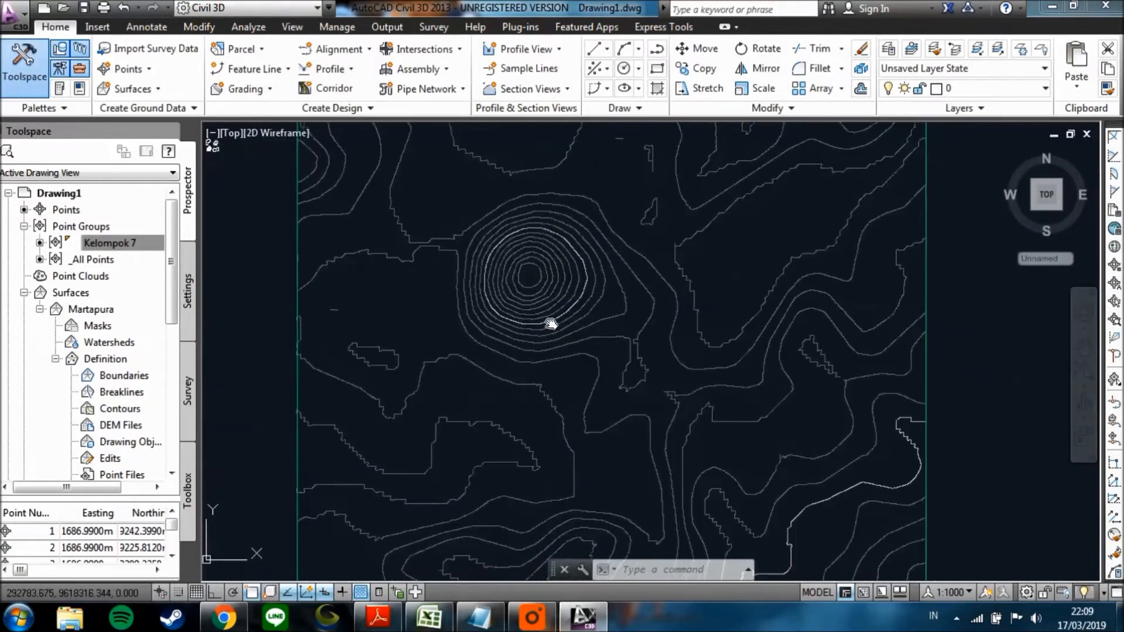
pyautogui.scroll(-2, 540, 304)
pyautogui.scroll(5, 502, 201)
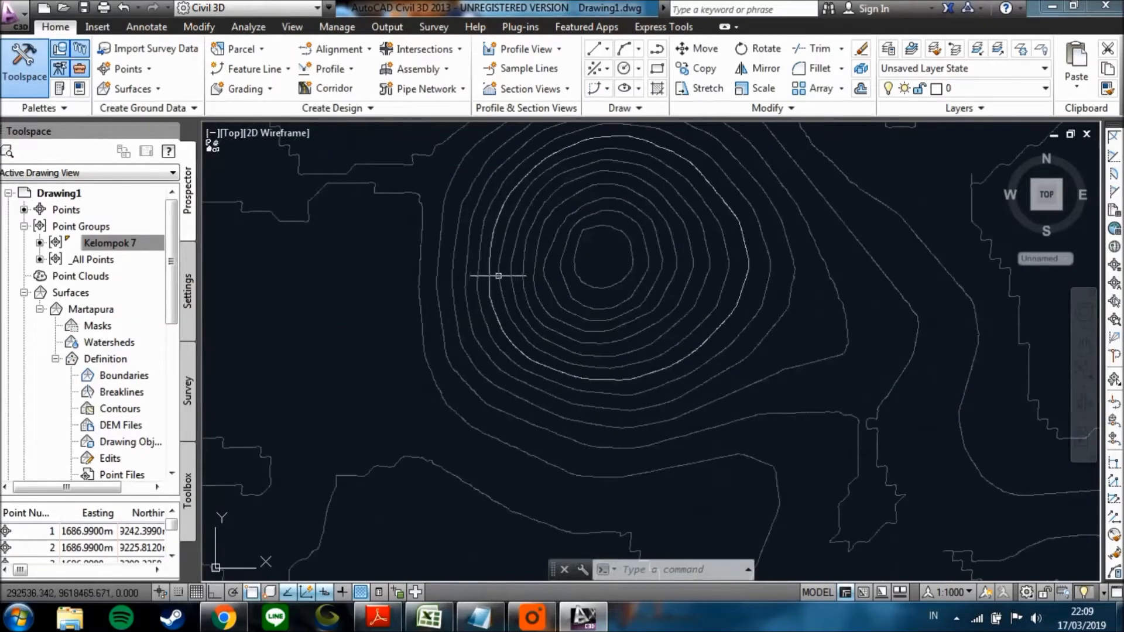
pyautogui.scroll(-2, 442, 246)
pyautogui.scroll(4, 454, 241)
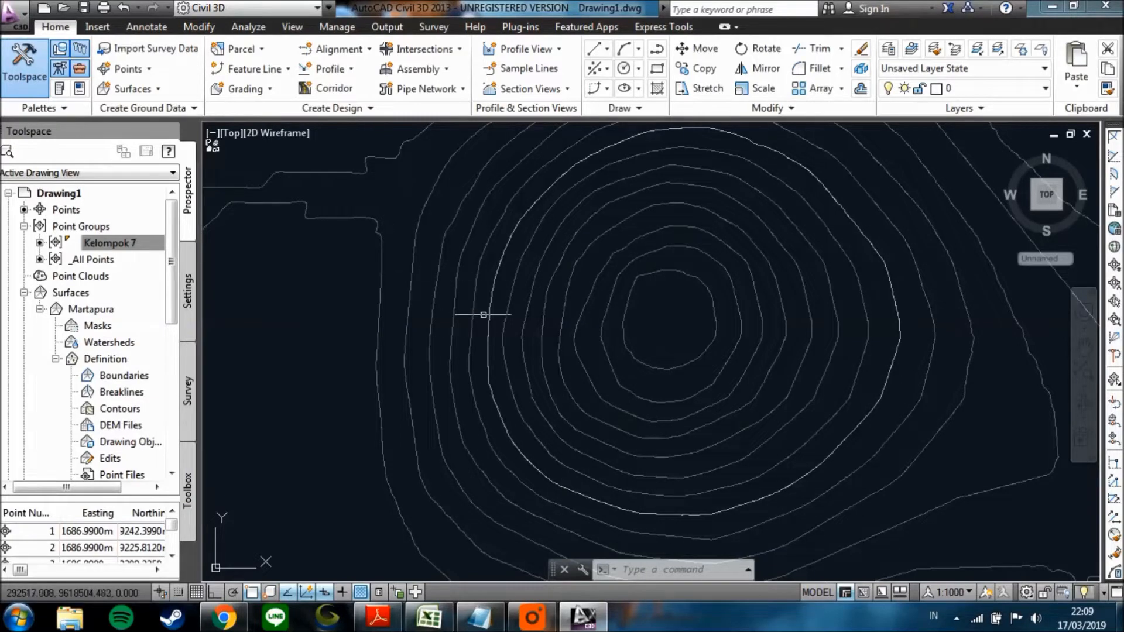
pyautogui.scroll(-2, 515, 296)
pyautogui.scroll(3, 527, 322)
pyautogui.scroll(-1, 495, 321)
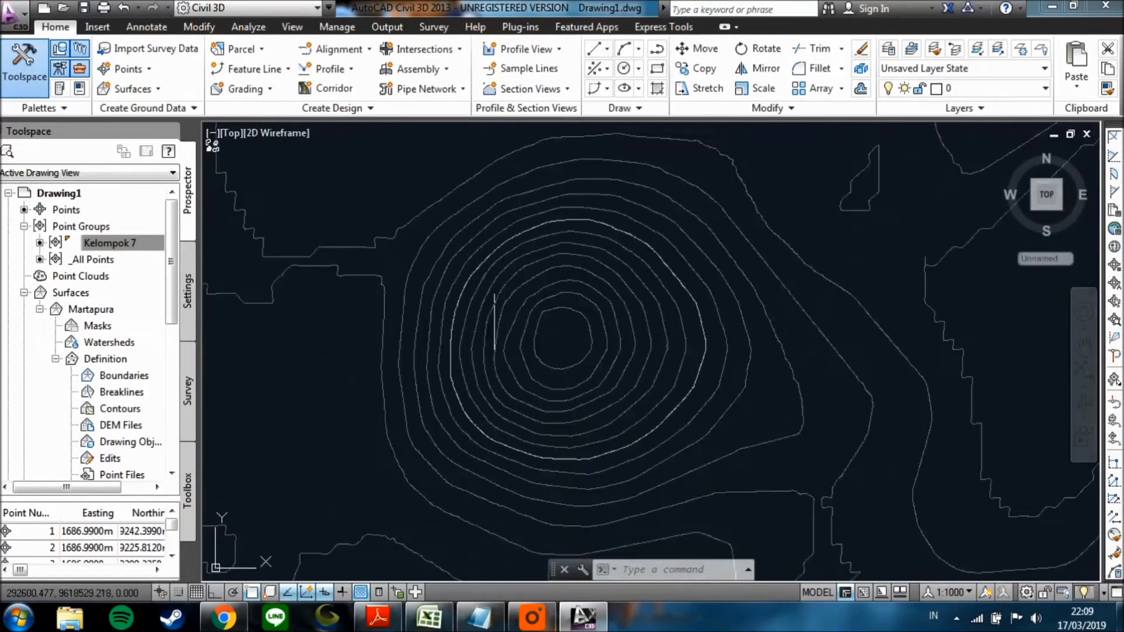
pyautogui.scroll(-3, 451, 326)
pyautogui.moveTo(468, 344)
pyautogui.mouseDown(button='middle')
pyautogui.moveTo(433, 326)
pyautogui.moveTo(457, 336)
pyautogui.mouseUp(button='middle')
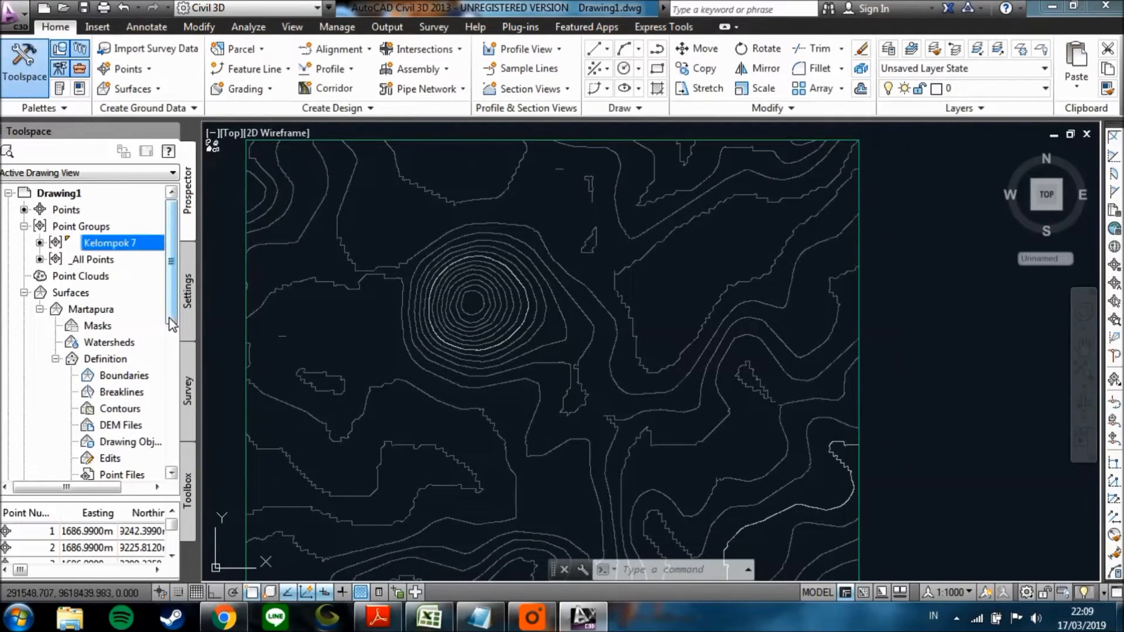
# Start adding labels to the Martapura surface with the label type Contour – Multiple at interval.
pyautogui.click(138, 312)
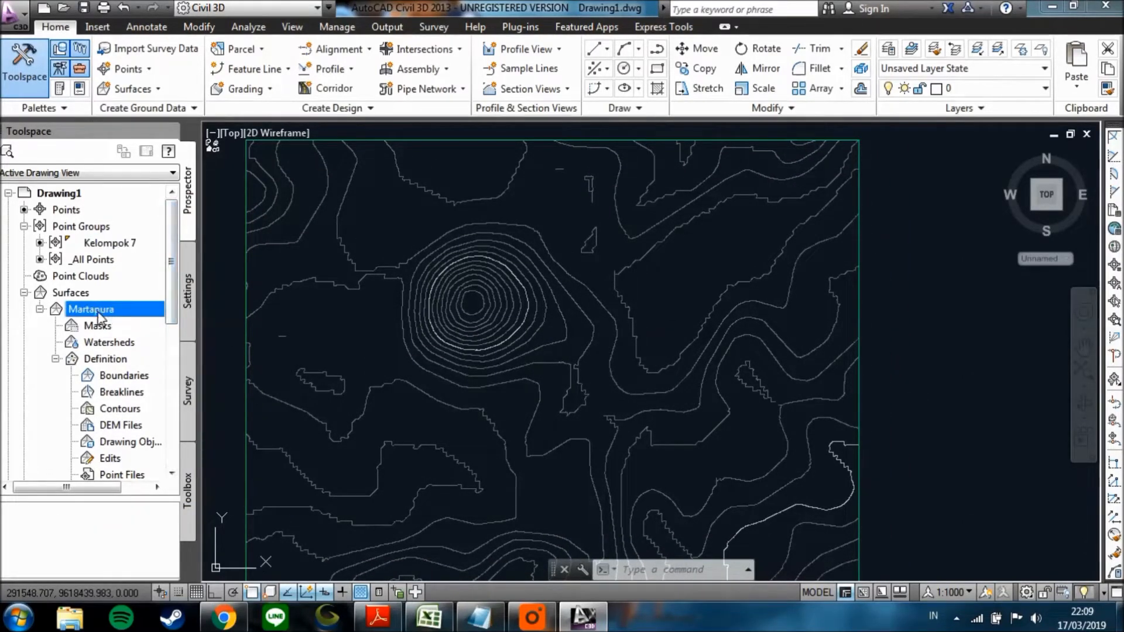
pyautogui.rightClick(98, 319)
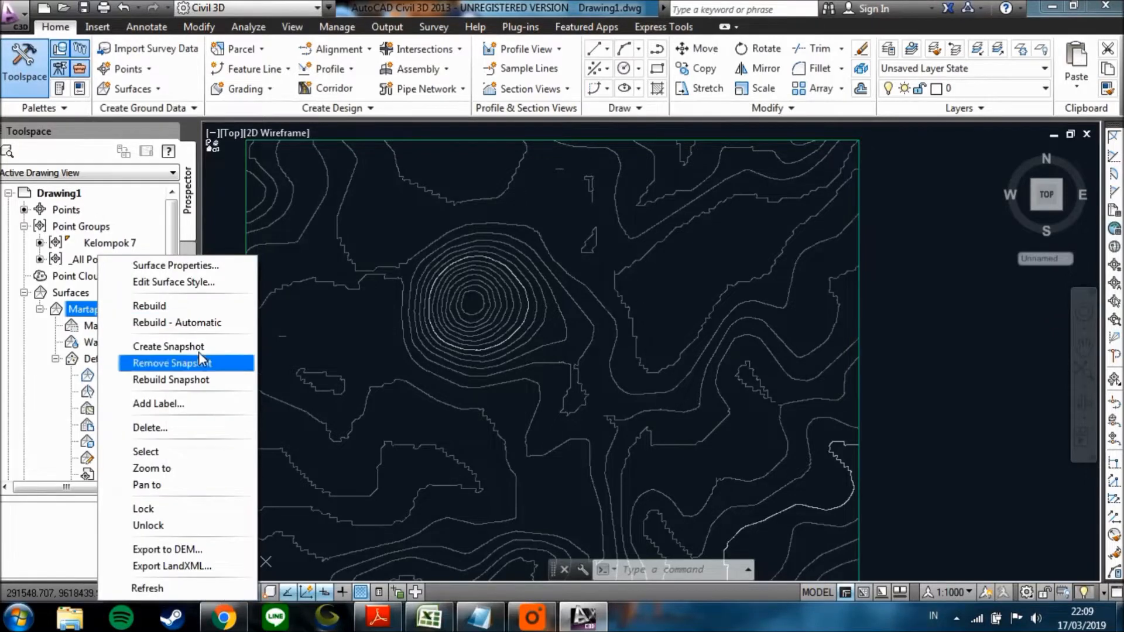
pyautogui.click(158, 403)
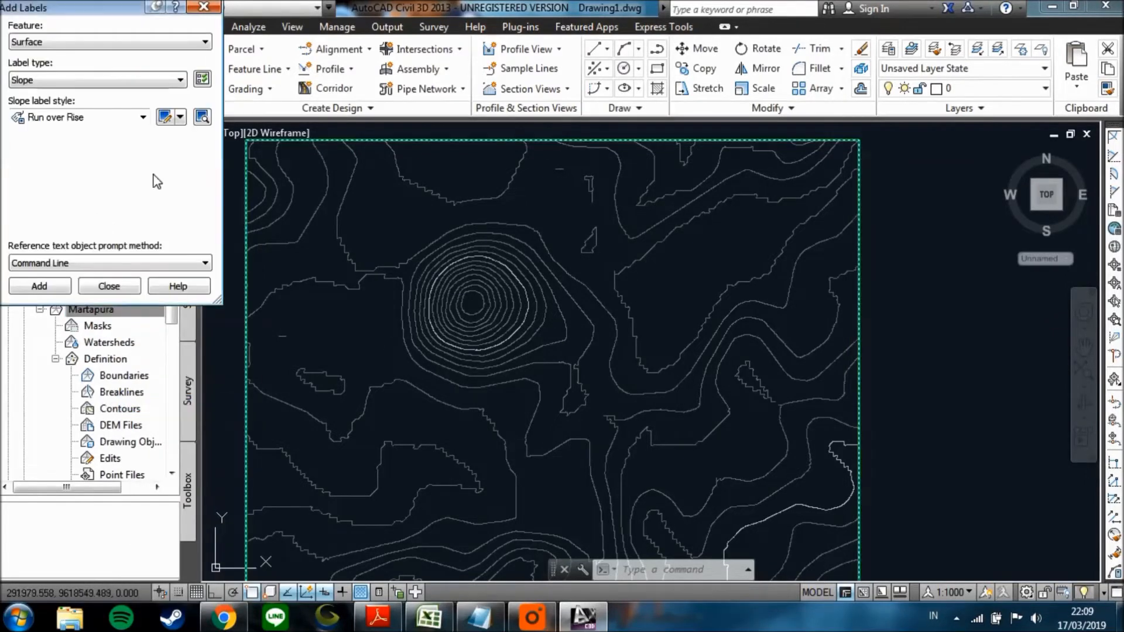
pyautogui.click(125, 82)
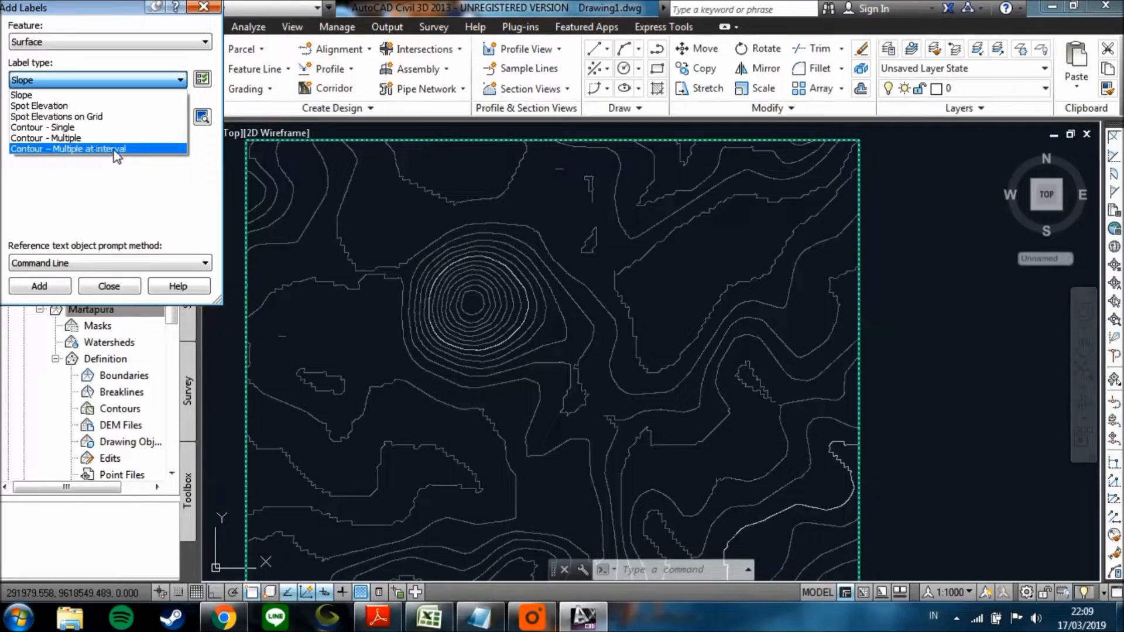
pyautogui.click(115, 150)
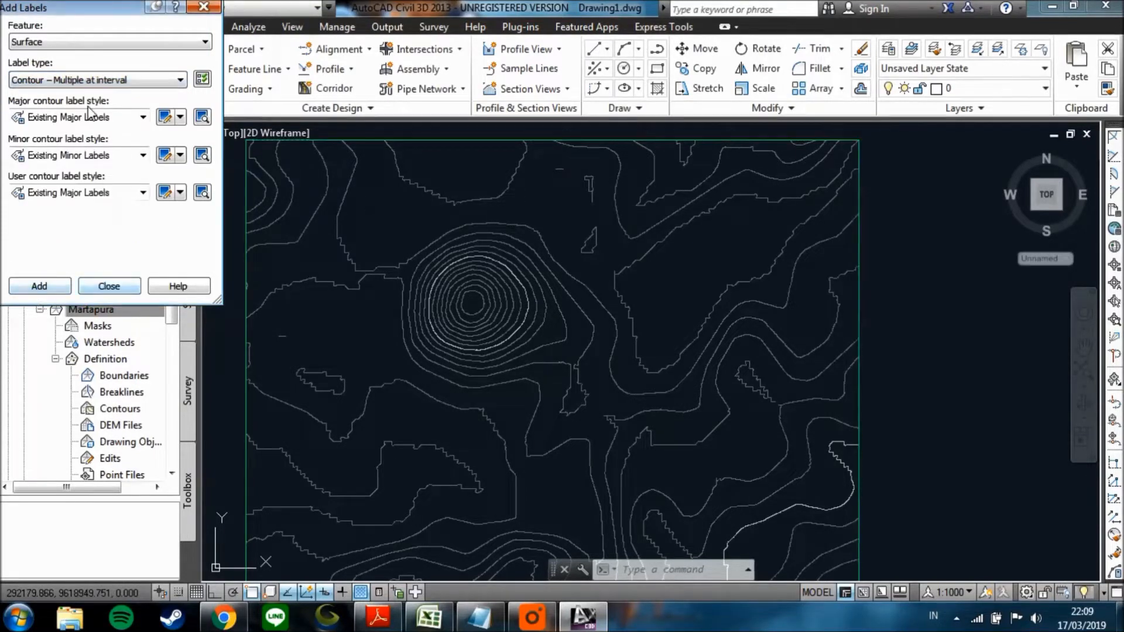
pyautogui.click(39, 286)
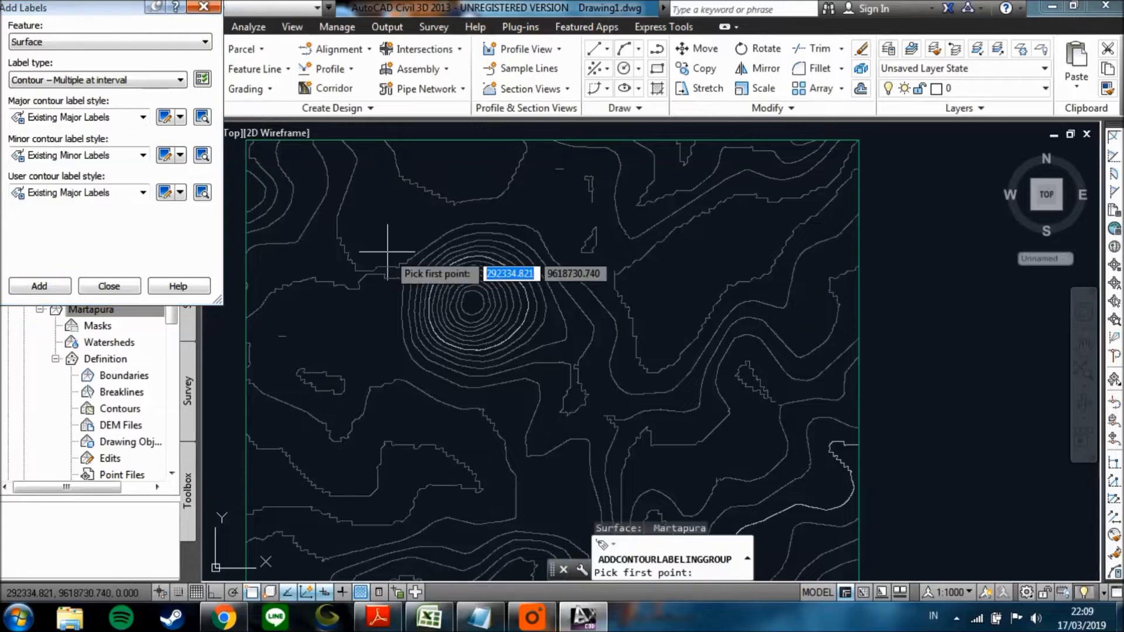
# Run the contour labelling line from the surface's northwest corner to its southeast corner, with an interval of 500 along the contours.
pyautogui.scroll(8, 328, 211)
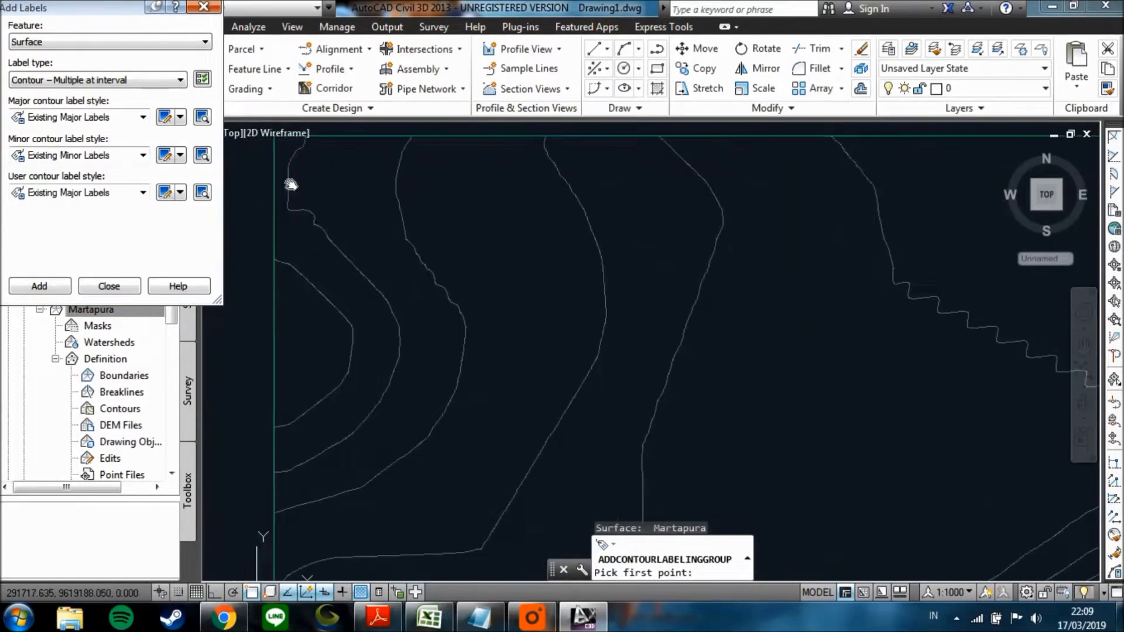
pyautogui.scroll(5, 367, 242)
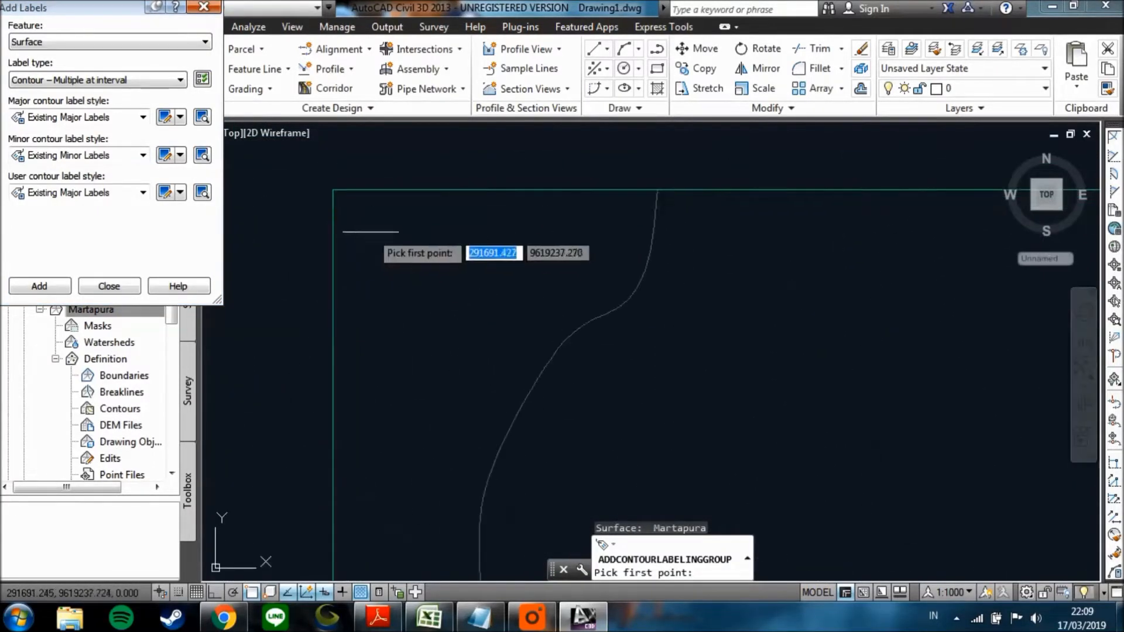
pyautogui.click(333, 189)
pyautogui.scroll(-5, 486, 328)
pyautogui.scroll(-6, 602, 401)
pyautogui.scroll(8, 647, 445)
pyautogui.scroll(6, 673, 409)
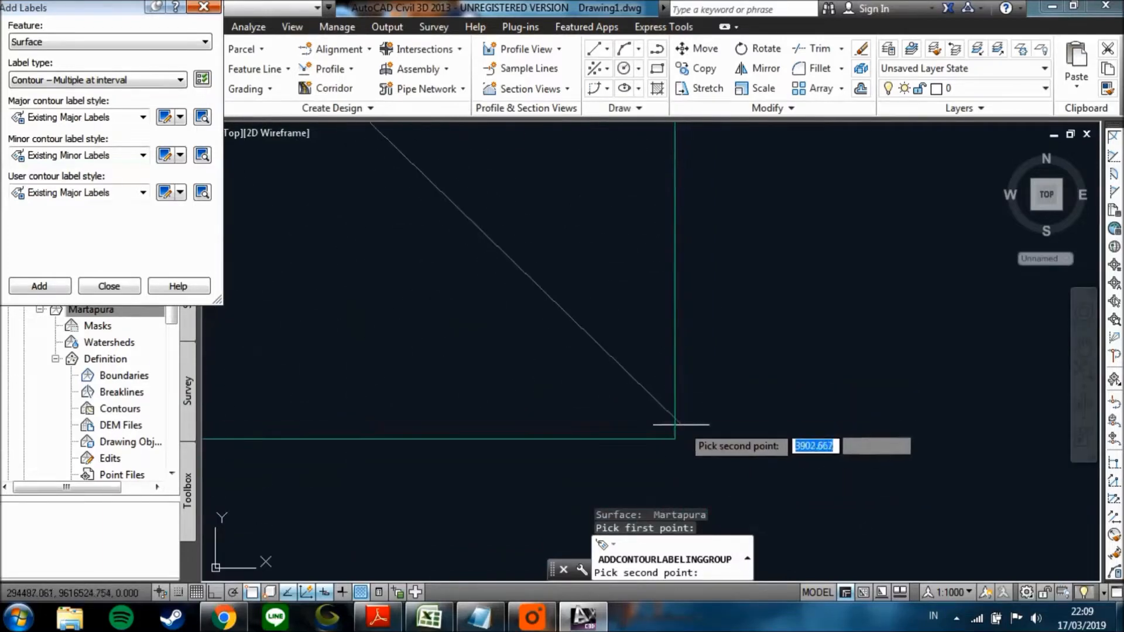
pyautogui.click(673, 445)
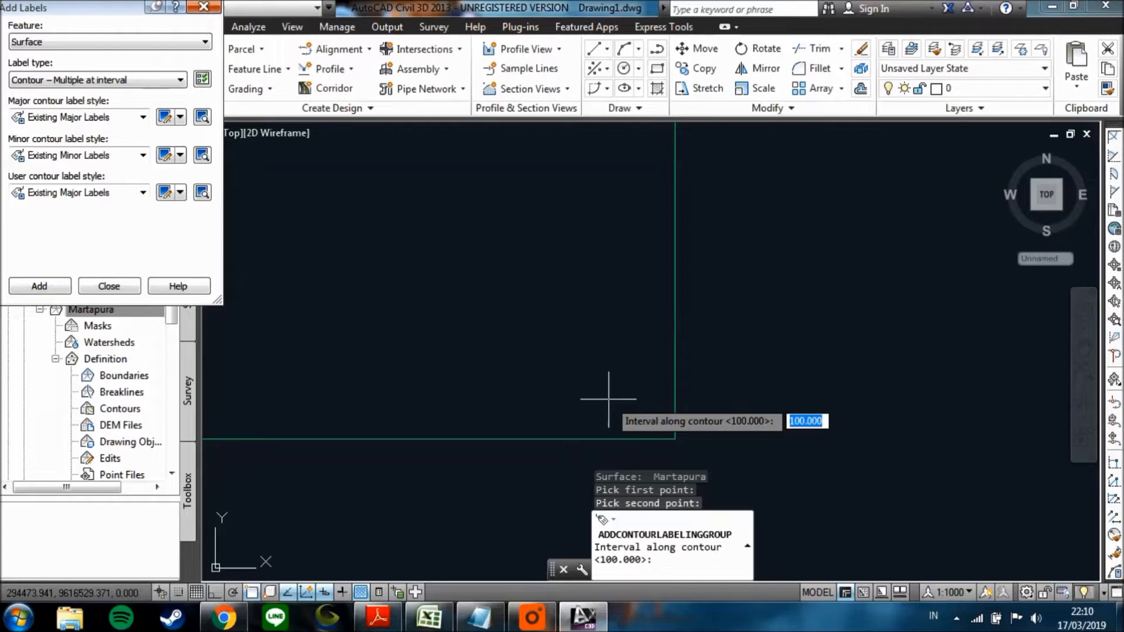
pyautogui.write('500')
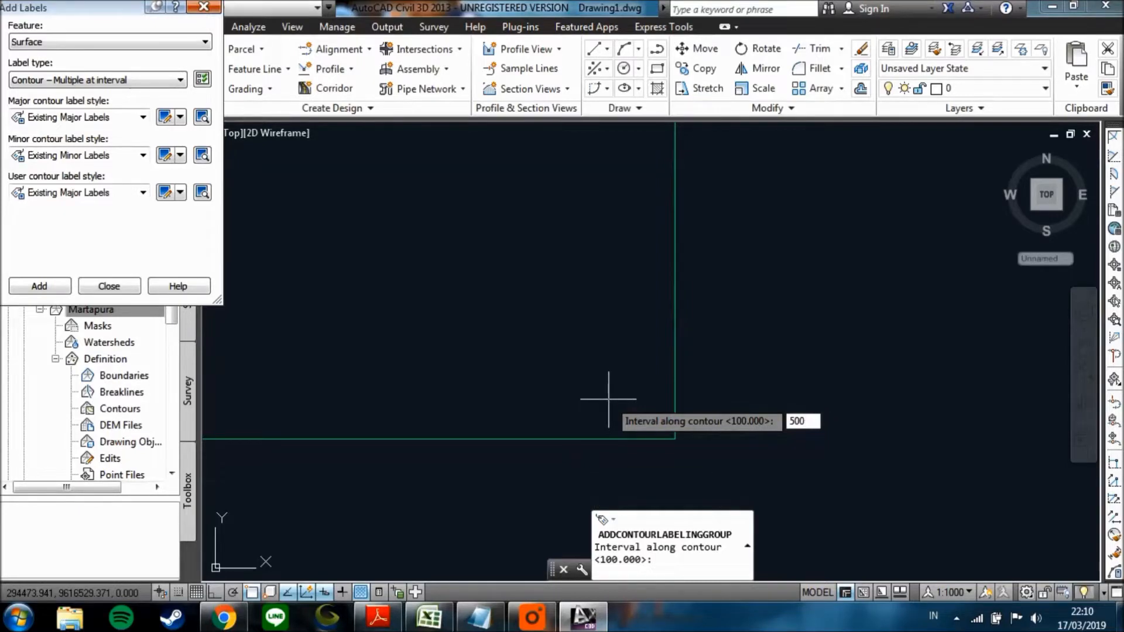
pyautogui.press('Return')
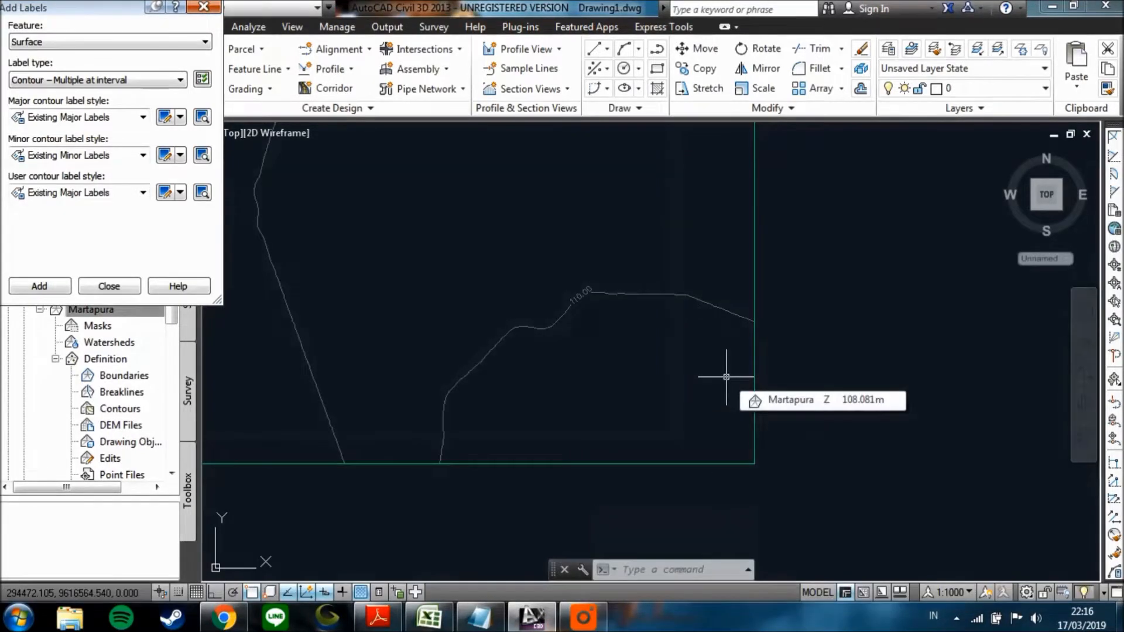
# Check the elevation labels placed along the contours from the southeast corner towards the middle of the surface, and close the label settings.
pyautogui.scroll(-5, 742, 444)
pyautogui.scroll(-2, 596, 349)
pyautogui.moveTo(597, 356); pyautogui.dragTo(697, 441, button='middle')
pyautogui.scroll(-2, 544, 319)
pyautogui.moveTo(525, 301); pyautogui.dragTo(667, 420, button='middle')
pyautogui.scroll(8, 667, 419)
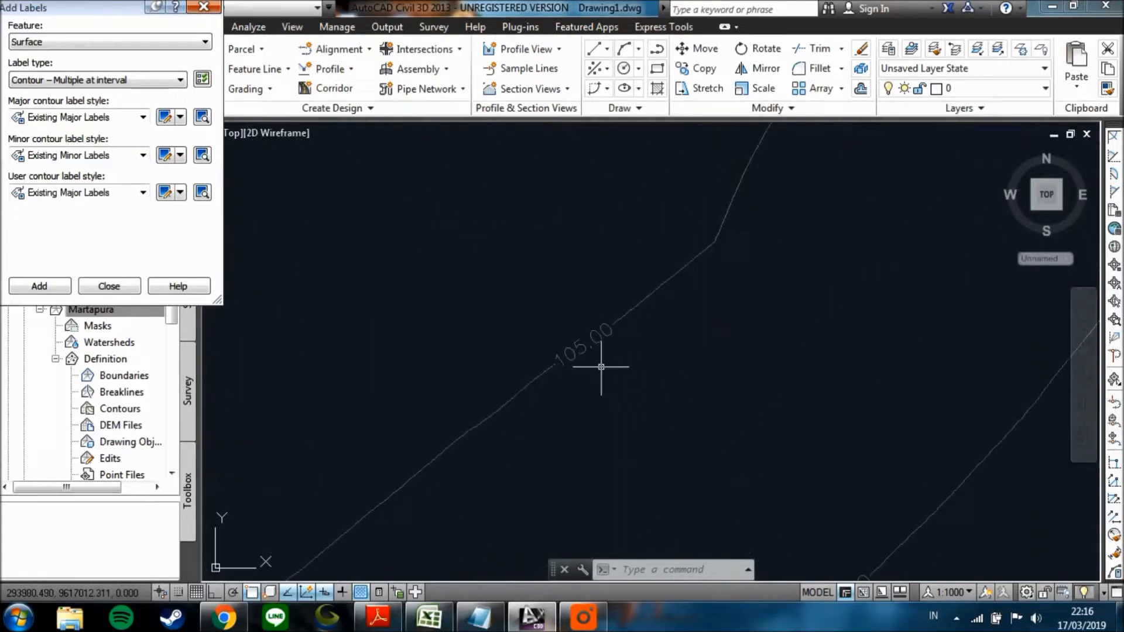
pyautogui.moveTo(546, 371); pyautogui.dragTo(723, 413, button='middle')
pyautogui.scroll(-5, 571, 389)
pyautogui.moveTo(294, 322); pyautogui.dragTo(644, 382, button='middle')
pyautogui.moveTo(499, 327); pyautogui.dragTo(630, 337, button='middle')
pyautogui.moveTo(401, 330); pyautogui.dragTo(662, 396, button='middle')
pyautogui.scroll(-3, 576, 375)
pyautogui.moveTo(489, 342); pyautogui.dragTo(738, 421, button='middle')
pyautogui.moveTo(602, 228); pyautogui.dragTo(630, 388, button='middle')
pyautogui.moveTo(525, 279); pyautogui.dragTo(599, 401, button='middle')
pyautogui.moveTo(881, 302); pyautogui.dragTo(791, 331, button='middle')
pyautogui.scroll(6, 878, 411)
pyautogui.scroll(6, 913, 419)
pyautogui.scroll(-4, 879, 443)
pyautogui.moveTo(614, 205); pyautogui.dragTo(802, 373, button='middle')
pyautogui.scroll(-2, 714, 316)
pyautogui.scroll(-8, 660, 339)
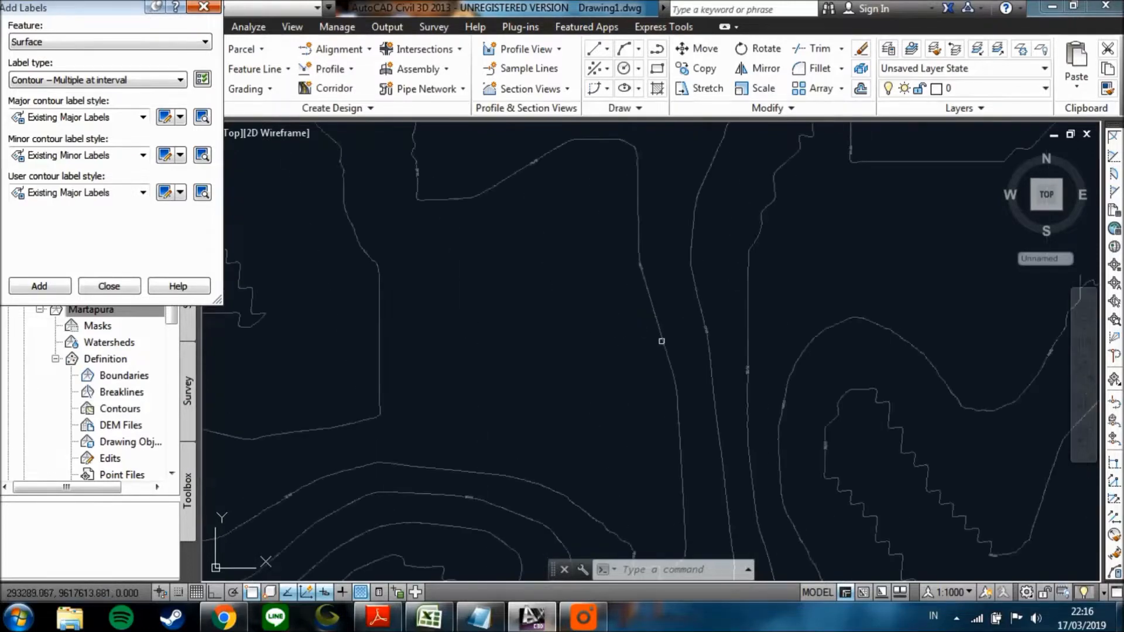
pyautogui.moveTo(537, 334); pyautogui.dragTo(702, 357, button='middle')
pyautogui.click(205, 8)
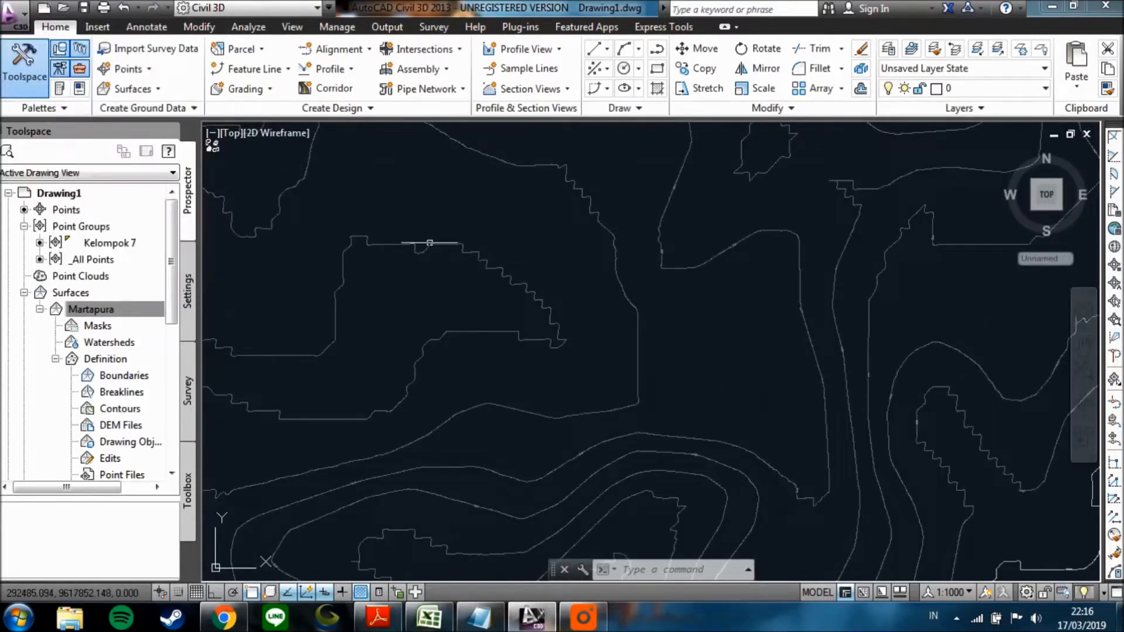
# Examine the labelled contours around the concentric hill and the terrain south and southeast of it.
pyautogui.scroll(-6, 566, 394)
pyautogui.scroll(2, 609, 202)
pyautogui.scroll(5, 564, 234)
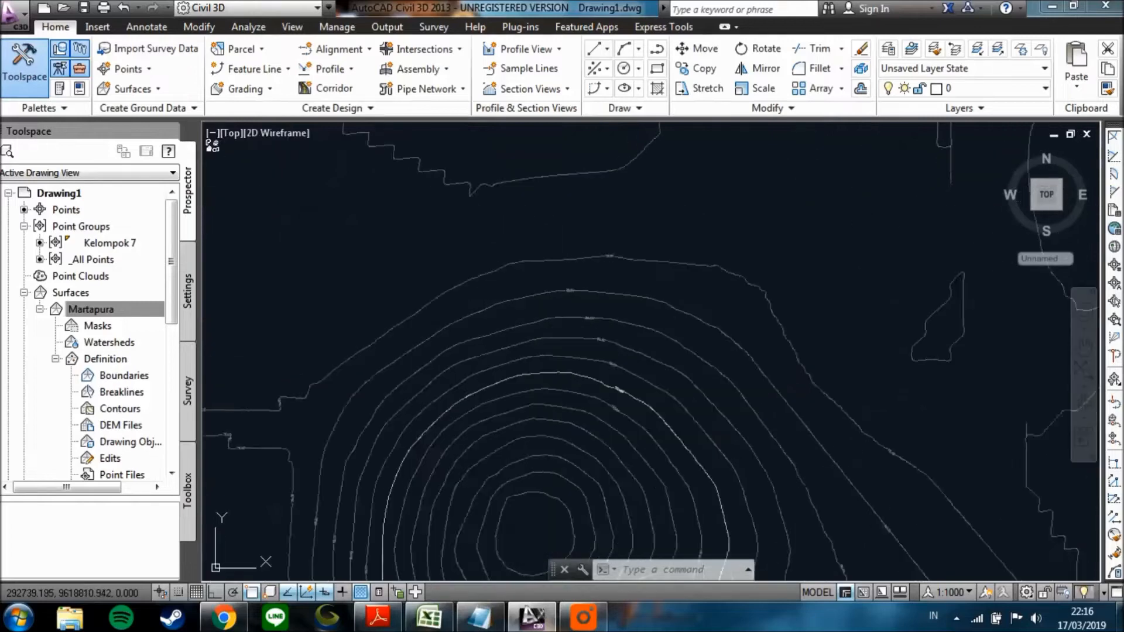
pyautogui.scroll(-2, 561, 288)
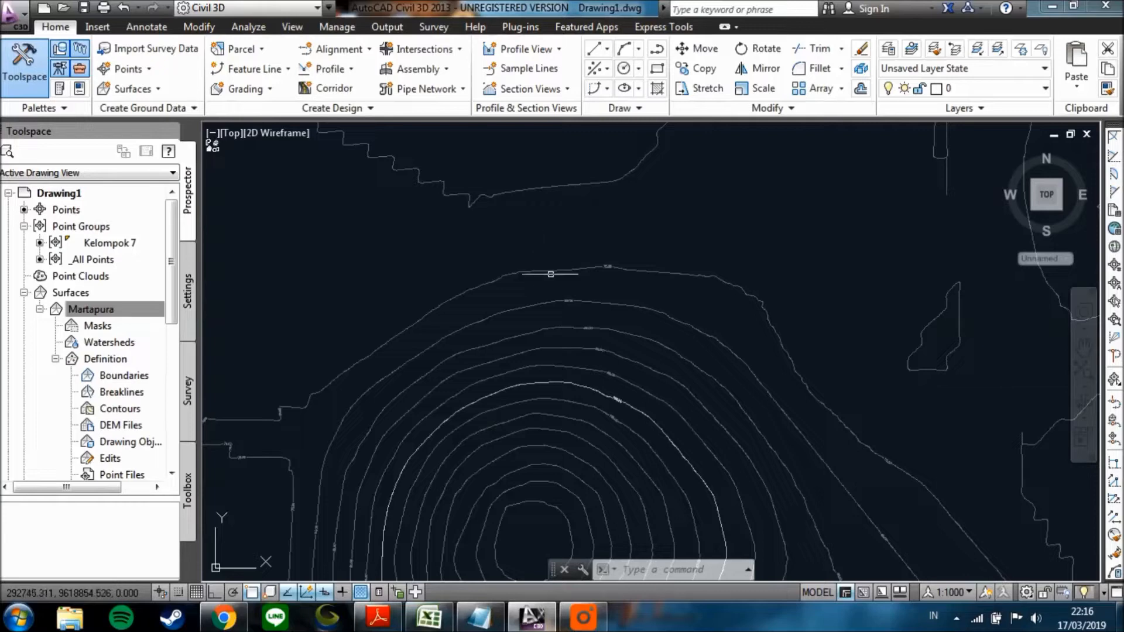
pyautogui.moveTo(550, 273); pyautogui.dragTo(517, 279, button='middle')
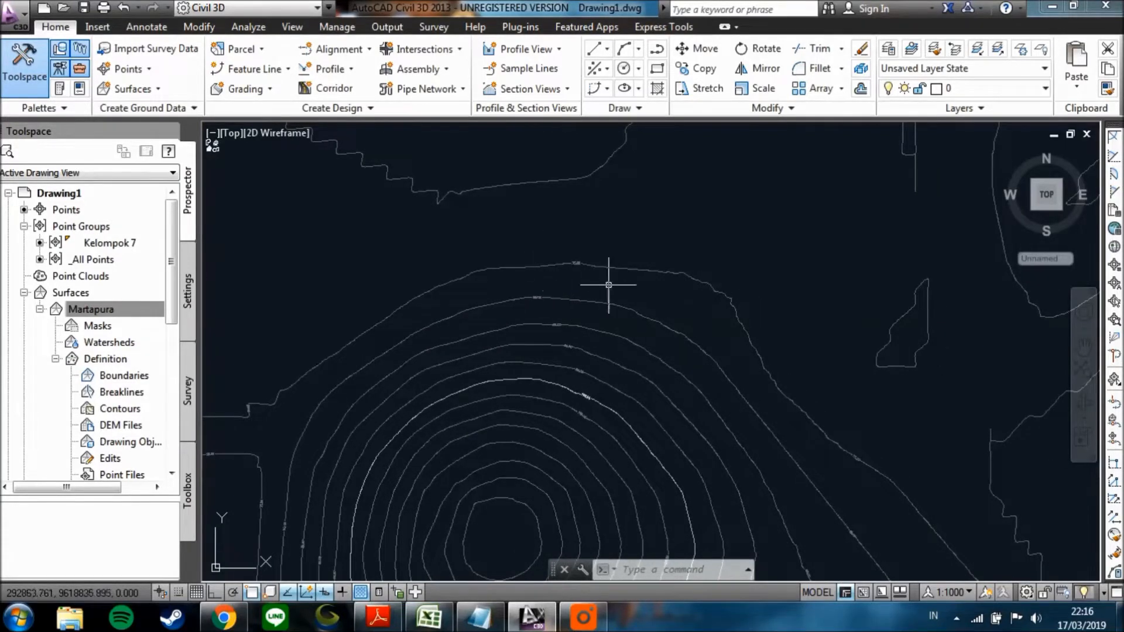
pyautogui.scroll(-2, 537, 302)
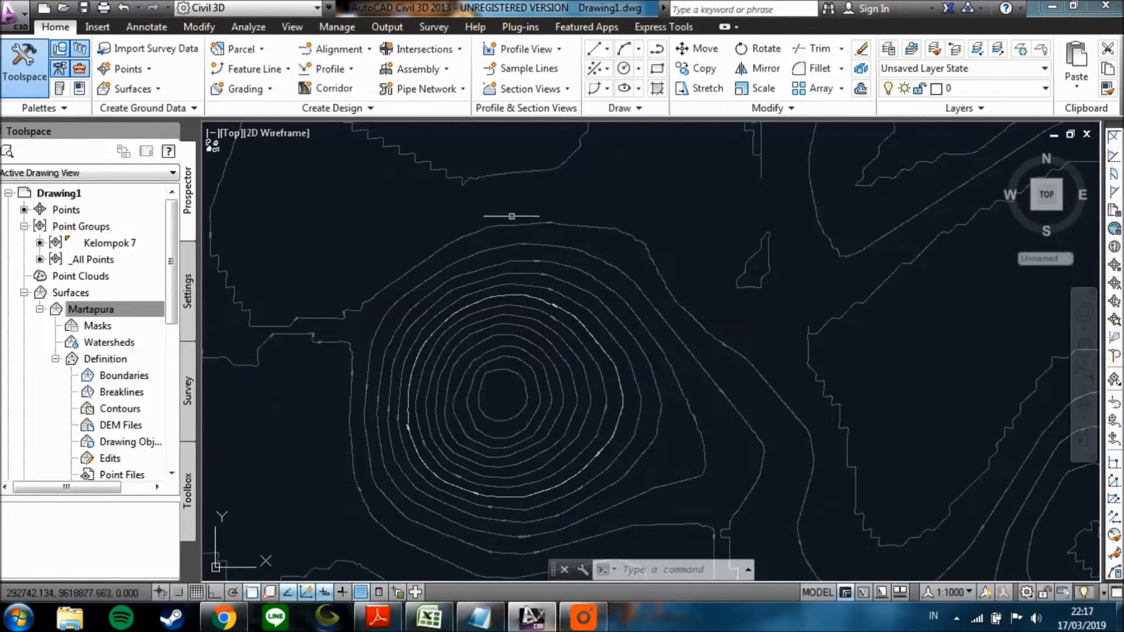
pyautogui.scroll(-2, 514, 332)
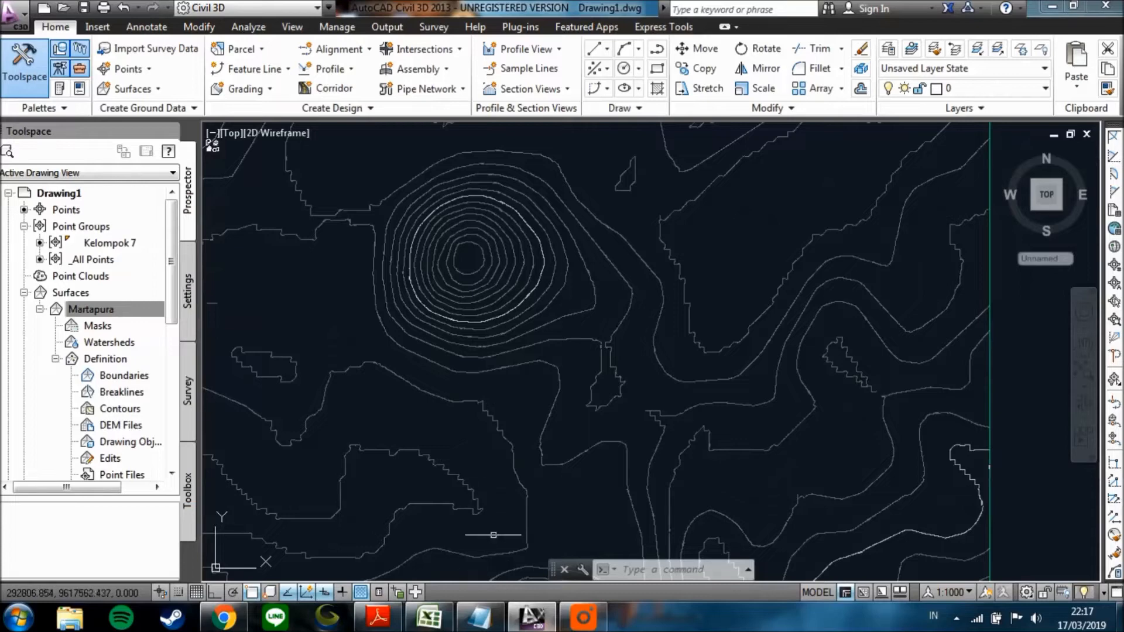
pyautogui.moveTo(505, 511); pyautogui.dragTo(501, 476, button='middle')
pyautogui.moveTo(509, 420); pyautogui.dragTo(508, 464, button='middle')
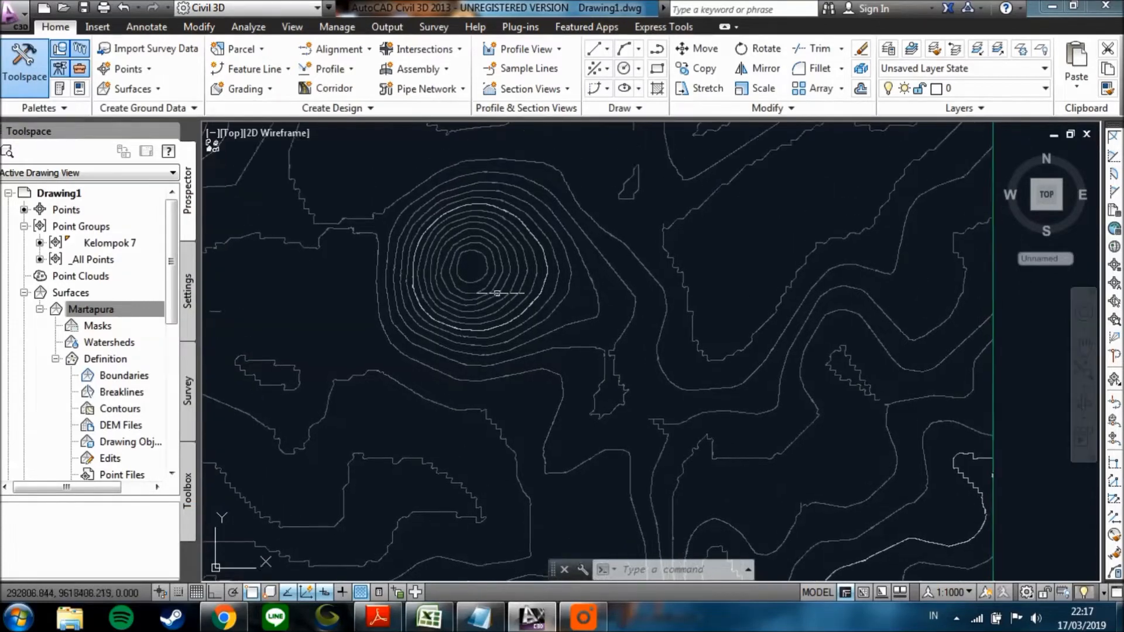
pyautogui.scroll(2, 491, 199)
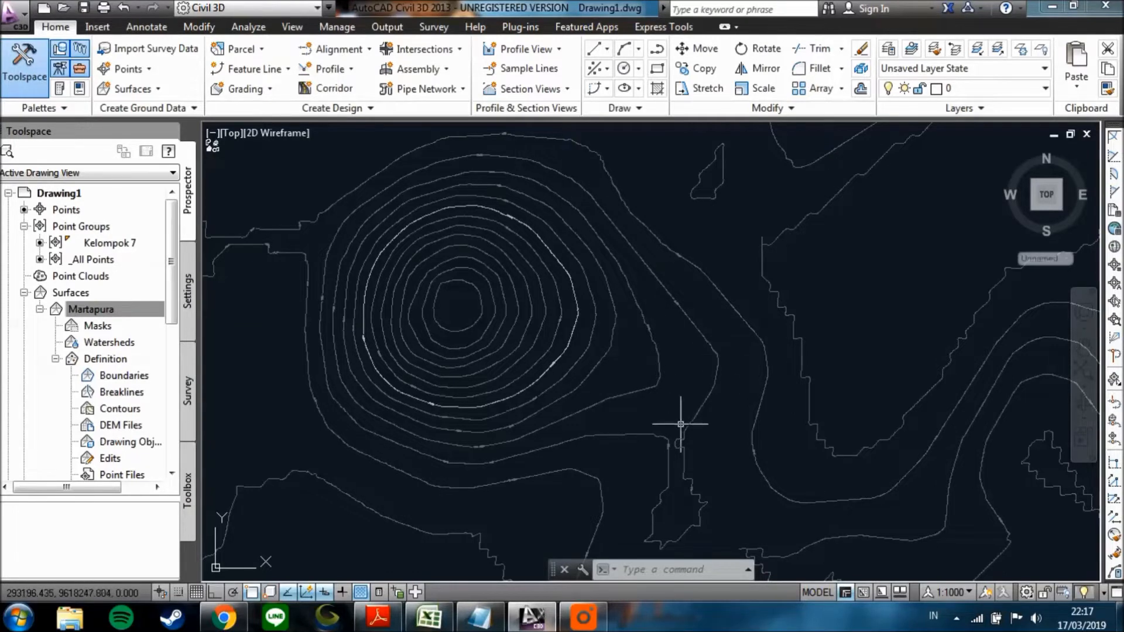
pyautogui.moveTo(679, 409)
pyautogui.mouseDown(button='middle')
pyautogui.moveTo(665, 379)
pyautogui.moveTo(691, 319)
pyautogui.mouseUp(button='middle')
pyautogui.moveTo(657, 394); pyautogui.dragTo(622, 414, button='middle')
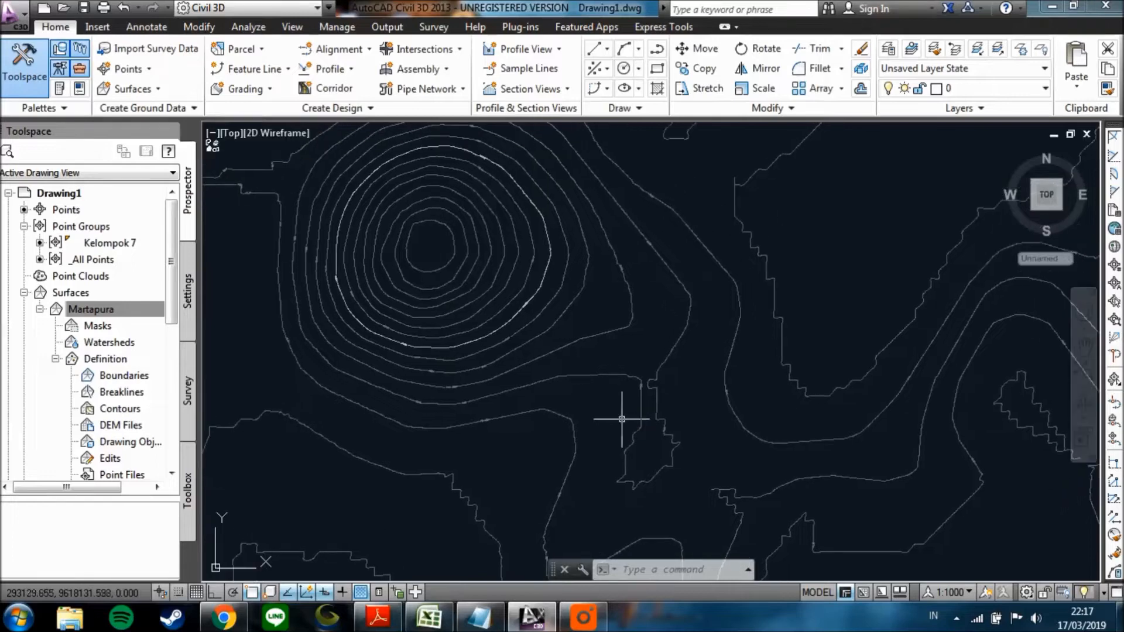
pyautogui.moveTo(657, 328); pyautogui.dragTo(652, 382, button='middle')
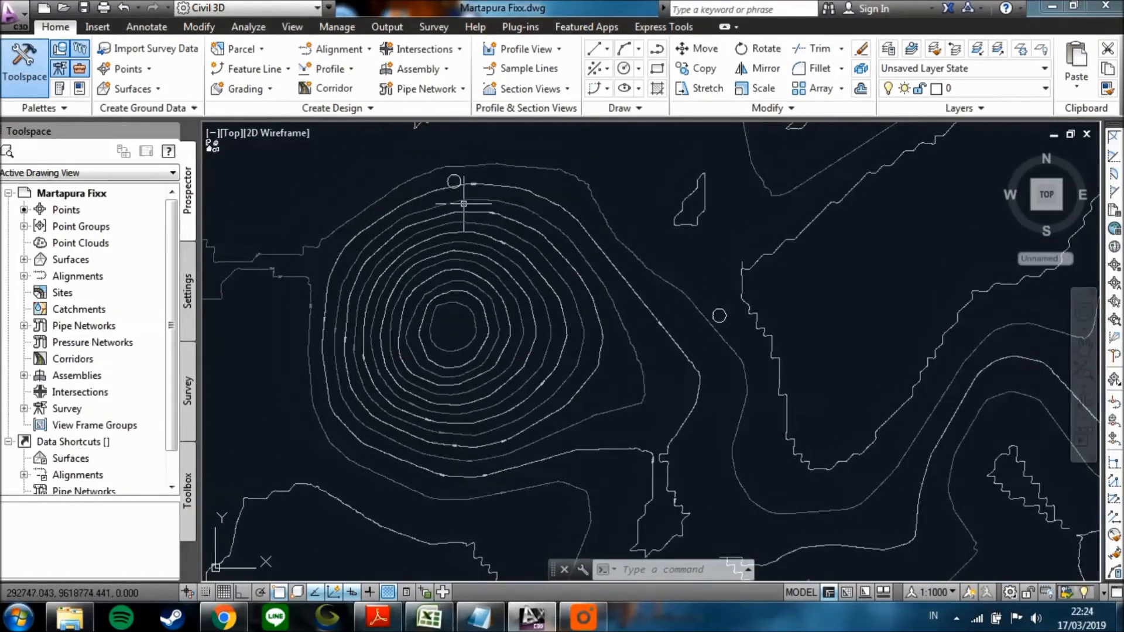
# In the Martapura Fixx drawing, examine the circles marking the hill's northern slope and the contour east of the hill.
pyautogui.moveTo(476, 229); pyautogui.dragTo(470, 245, button='middle')
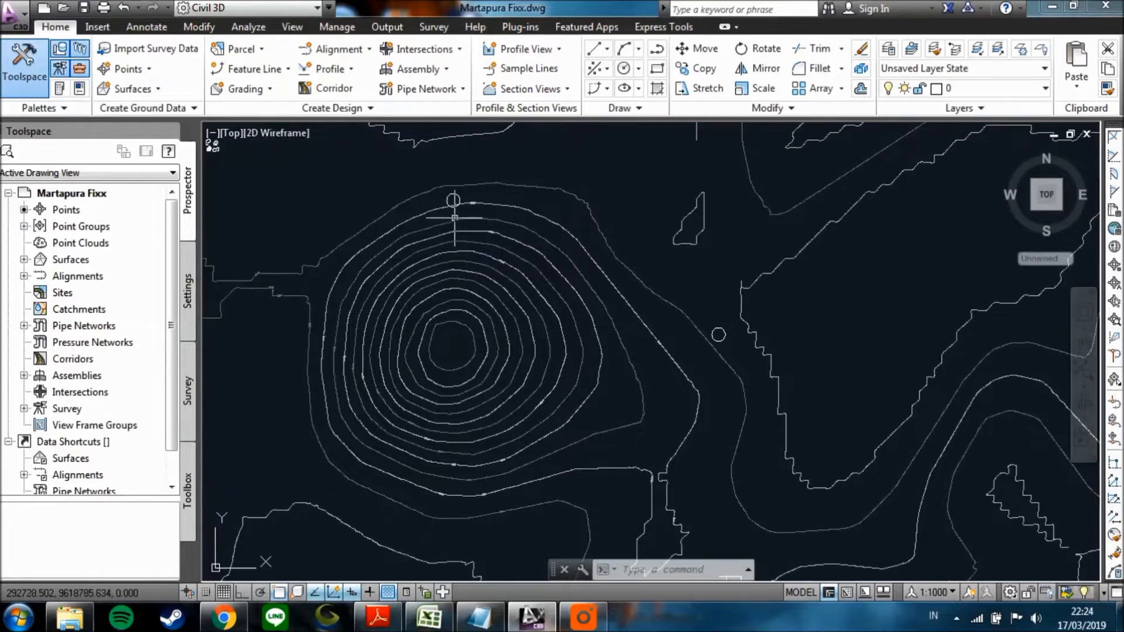
pyautogui.scroll(1, 459, 214)
pyautogui.scroll(1, 450, 221)
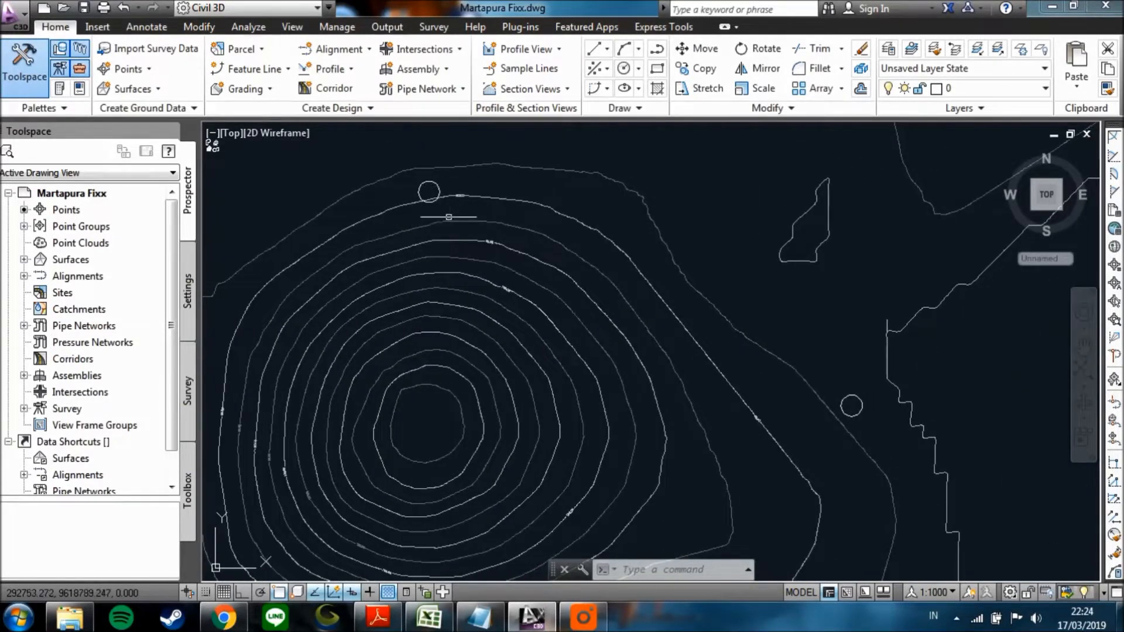
pyautogui.scroll(-1, 473, 236)
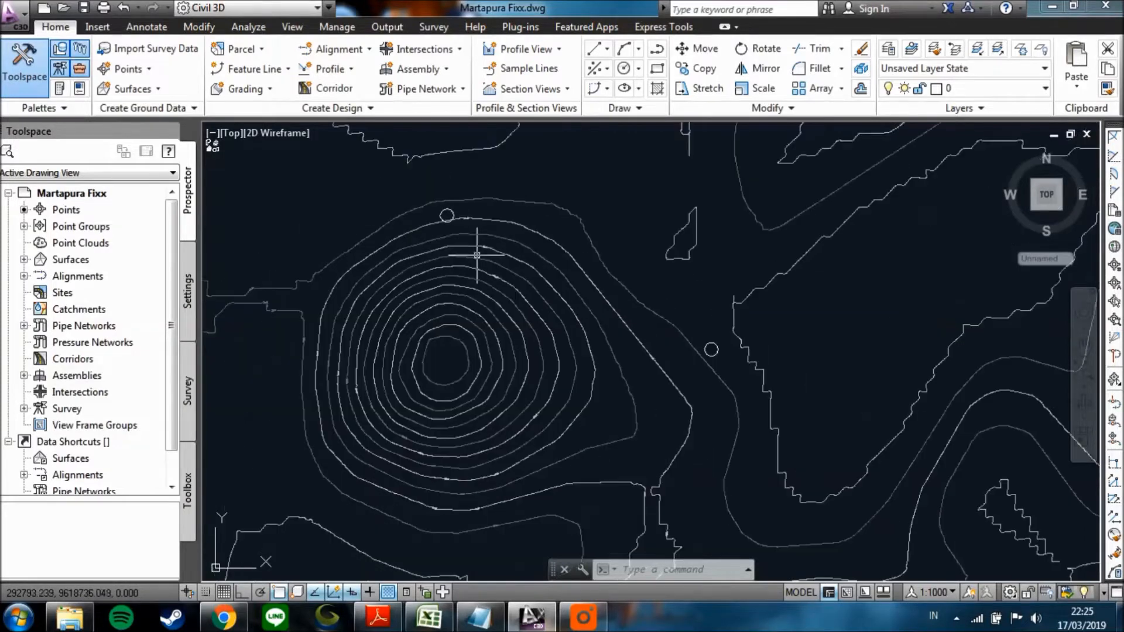
pyautogui.scroll(-1, 472, 243)
pyautogui.moveTo(658, 326); pyautogui.dragTo(642, 288, button='middle')
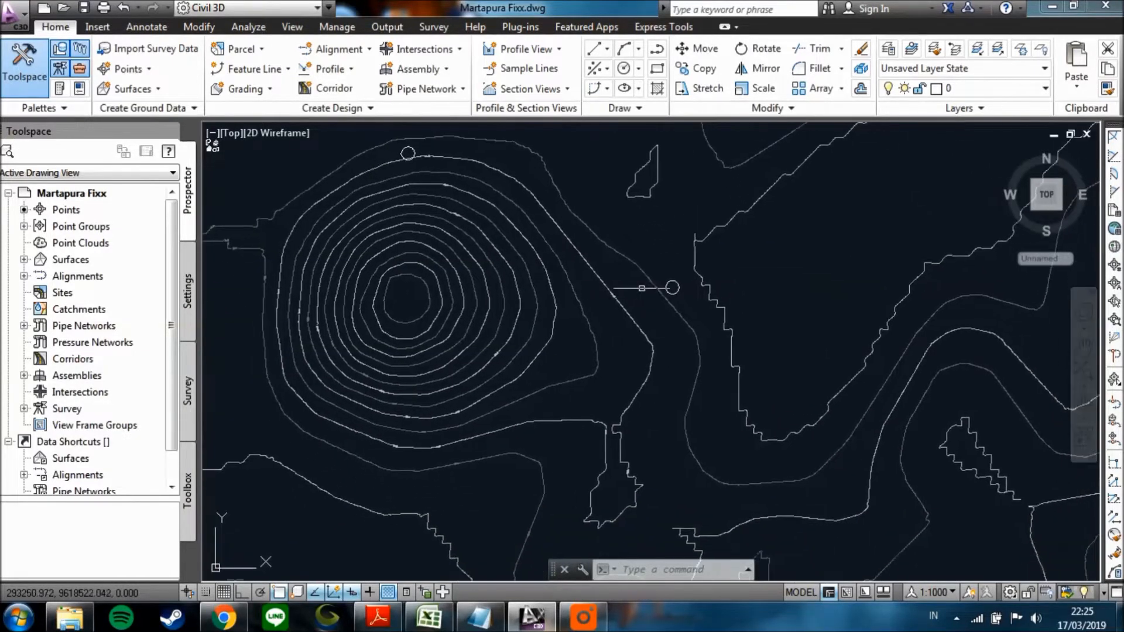
pyautogui.moveTo(636, 328); pyautogui.dragTo(605, 280, button='middle')
pyautogui.scroll(-2, 609, 344)
pyautogui.moveTo(577, 355); pyautogui.dragTo(601, 317, button='middle')
pyautogui.moveTo(576, 309); pyautogui.dragTo(575, 380, button='middle')
pyautogui.scroll(2, 525, 213)
pyautogui.scroll(2, 525, 214)
pyautogui.moveTo(529, 218); pyautogui.dragTo(534, 297, button='middle')
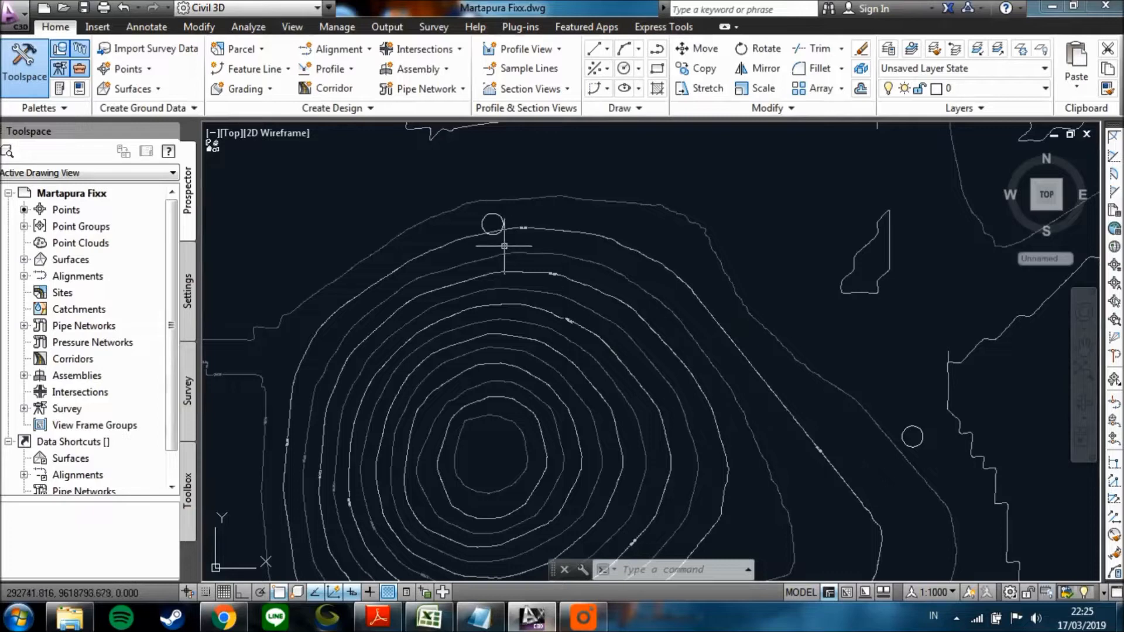
pyautogui.moveTo(504, 243)
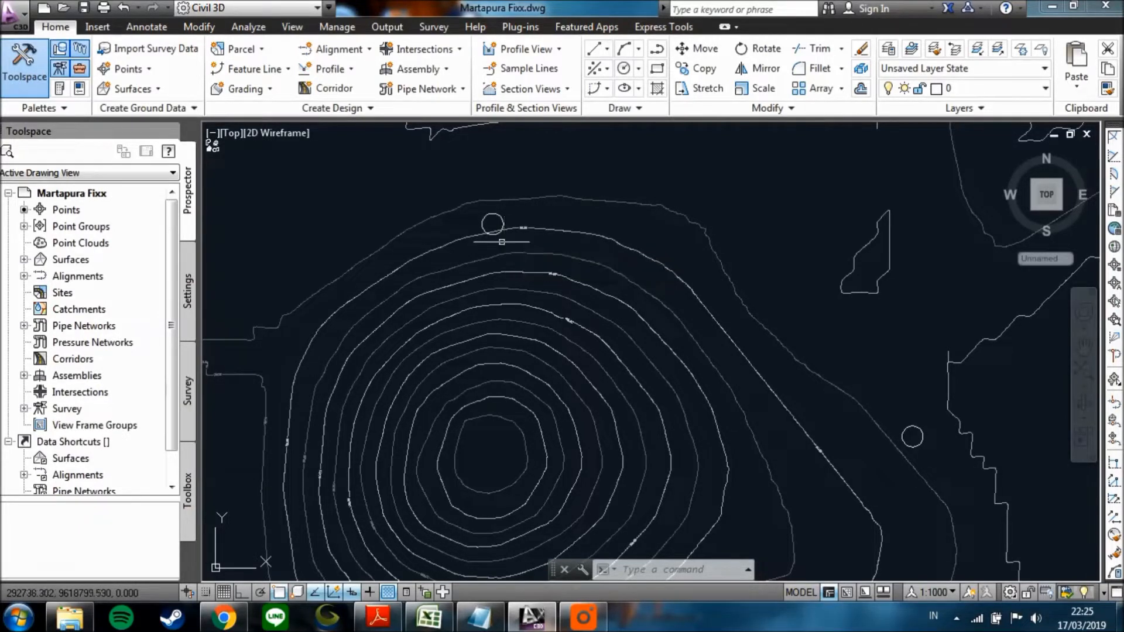
# Follow the circle markers from the hill through the central valley towards the surface's southern edge.
pyautogui.scroll(-3, 502, 263)
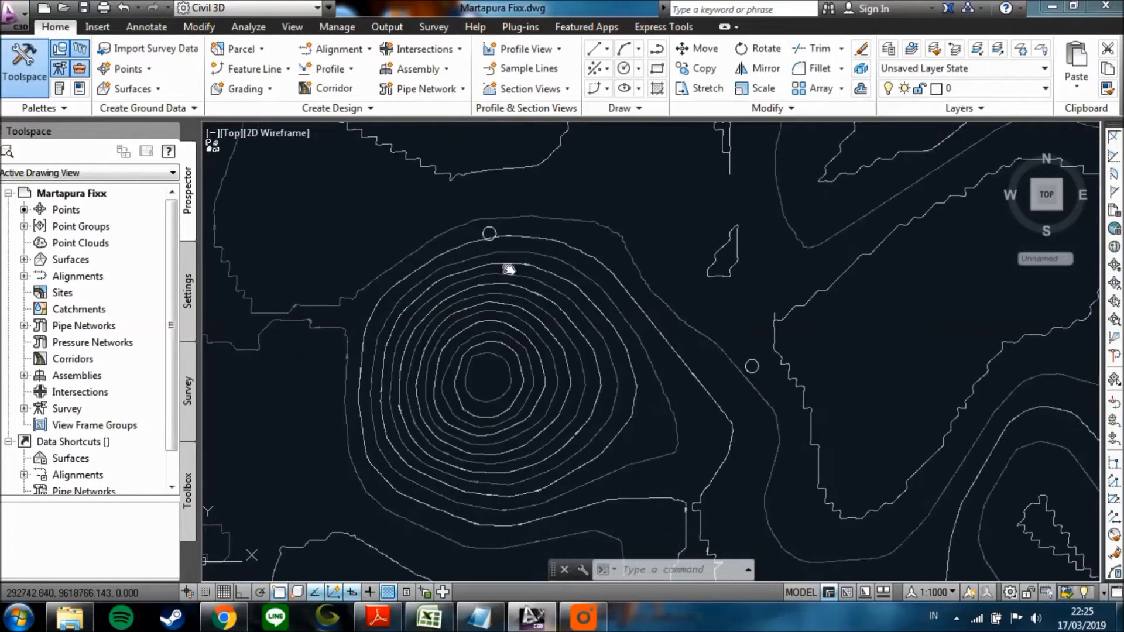
pyautogui.moveTo(621, 353); pyautogui.dragTo(599, 250, button='middle')
pyautogui.moveTo(695, 204); pyautogui.dragTo(682, 282, button='middle')
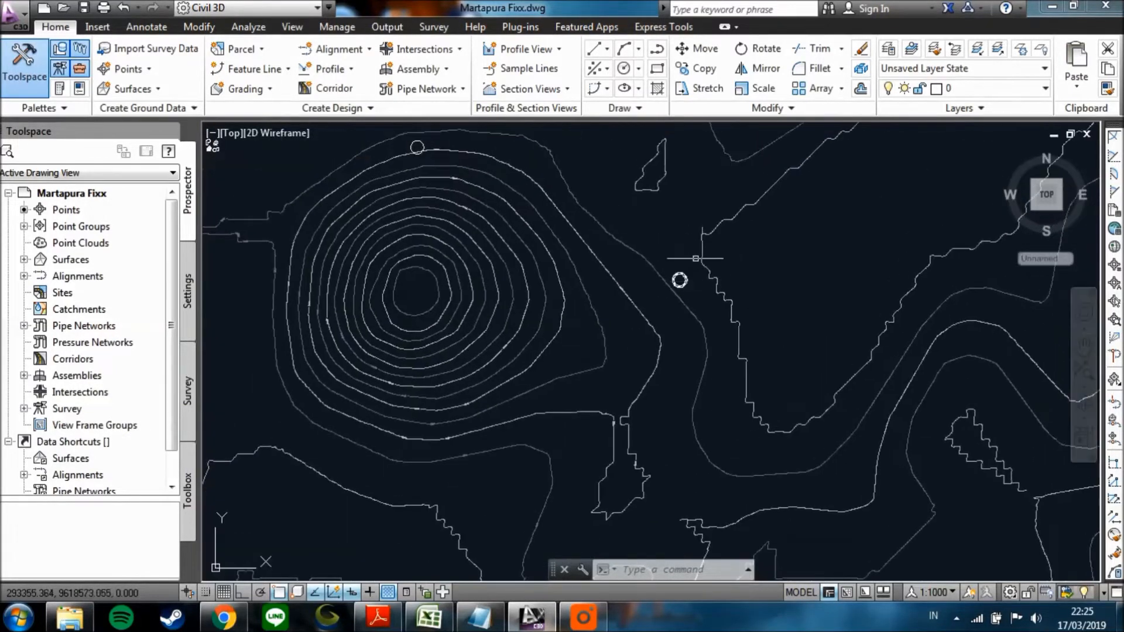
pyautogui.moveTo(694, 382); pyautogui.dragTo(634, 208, button='middle')
pyautogui.moveTo(646, 395)
pyautogui.mouseDown(button='middle')
pyautogui.moveTo(675, 220)
pyautogui.moveTo(660, 329)
pyautogui.mouseUp(button='middle')
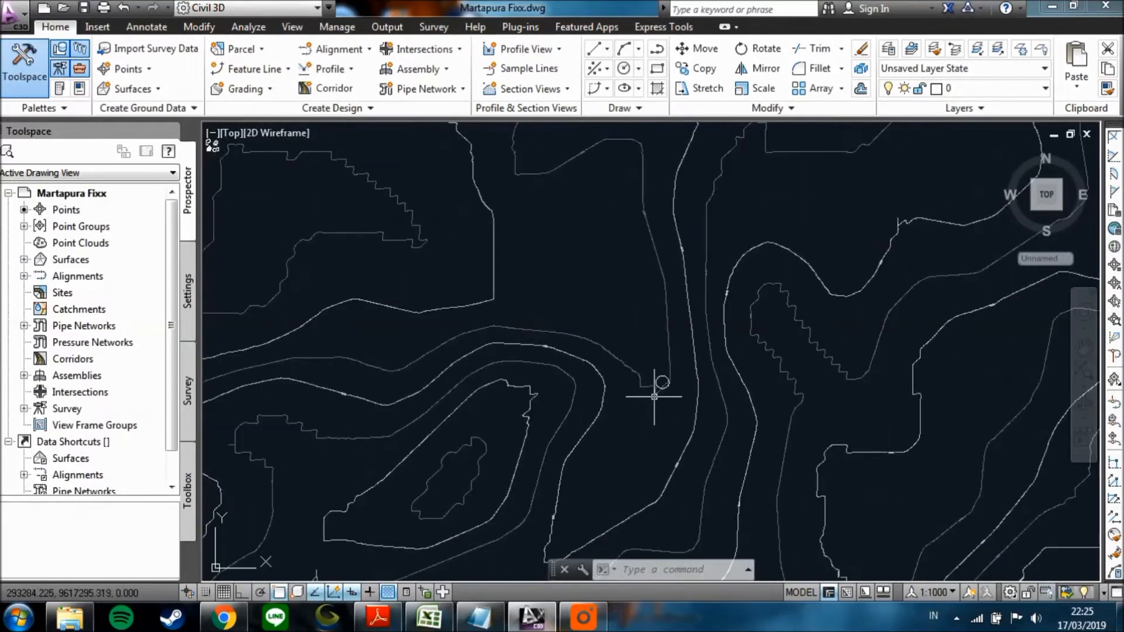
pyautogui.moveTo(615, 439); pyautogui.dragTo(690, 351, button='middle')
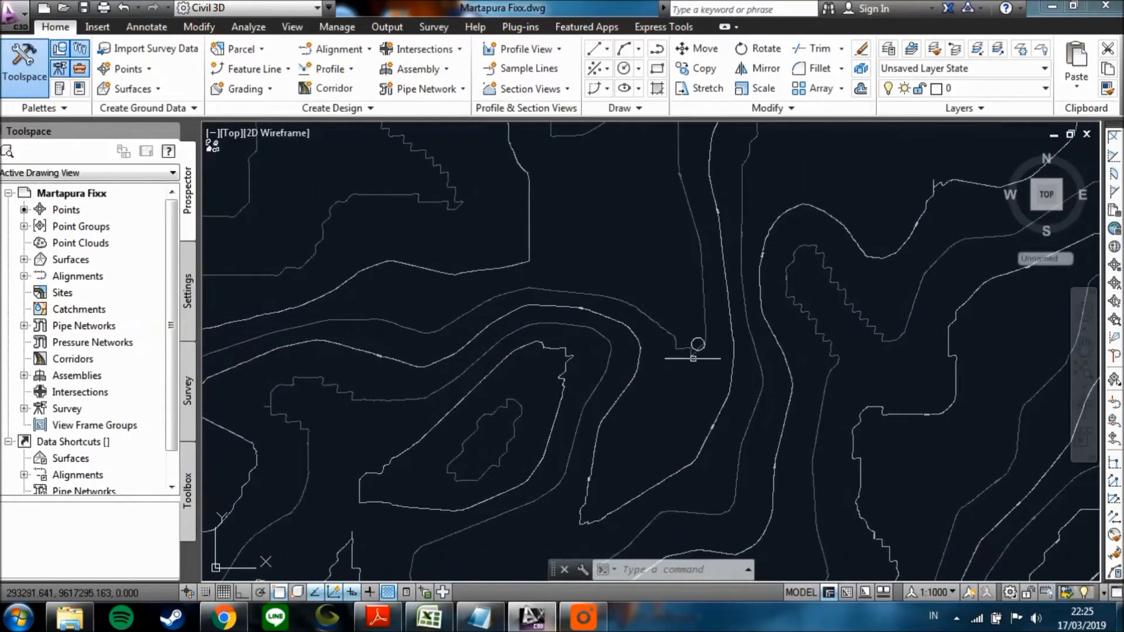
pyautogui.moveTo(666, 388); pyautogui.dragTo(667, 374, button='middle')
pyautogui.moveTo(608, 469); pyautogui.dragTo(634, 406, button='middle')
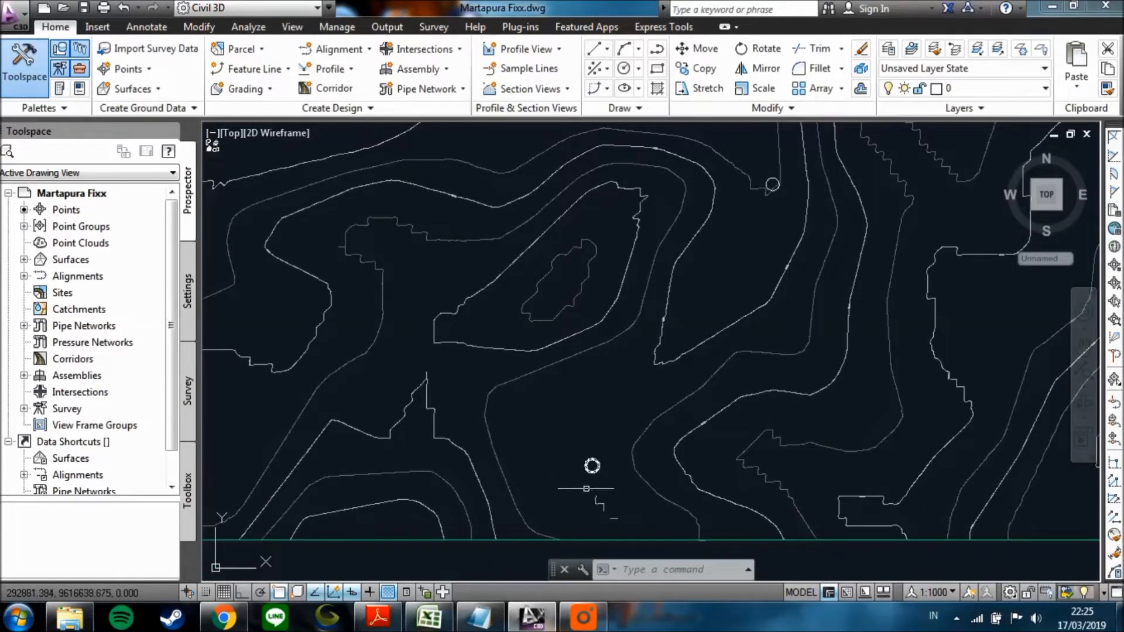
# Trace the circle markers from the surface's southern edge back to the concentric hill and check the surface elevation on its northern slope.
pyautogui.moveTo(592, 311); pyautogui.dragTo(593, 500, button='middle')
pyautogui.scroll(-2, 639, 326)
pyautogui.moveTo(633, 285); pyautogui.dragTo(576, 441, button='middle')
pyautogui.moveTo(605, 236); pyautogui.dragTo(610, 339, button='middle')
pyautogui.scroll(2, 543, 230)
pyautogui.moveTo(566, 253)
pyautogui.mouseDown(button='middle')
pyautogui.moveTo(527, 283)
pyautogui.moveTo(477, 268)
pyautogui.moveTo(509, 251)
pyautogui.mouseUp(button='middle')
pyautogui.scroll(2, 519, 267)
pyautogui.moveTo(490, 261)
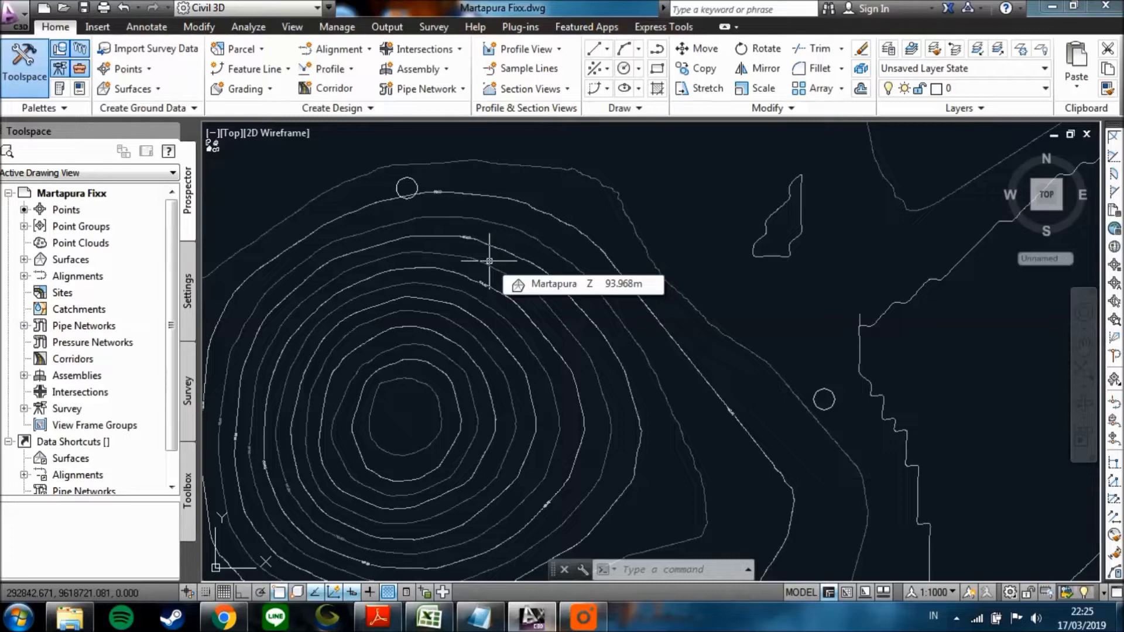
pyautogui.moveTo(470, 273)
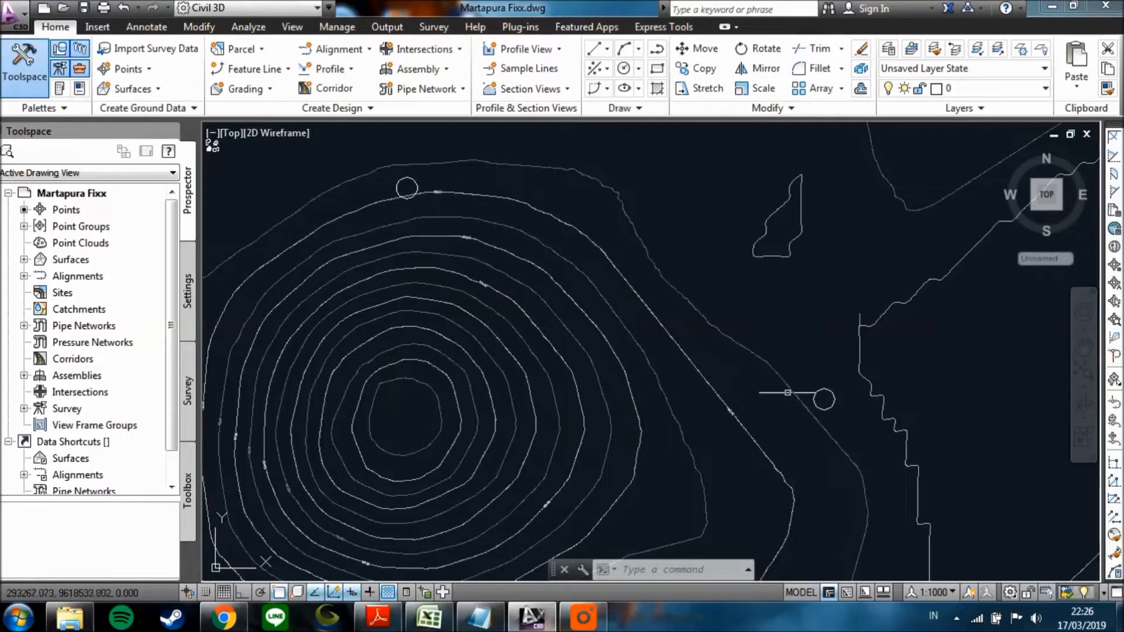
# Examine the elevation labels on the contours beside the circle on the hill's northern slope.
pyautogui.scroll(2, 428, 201)
pyautogui.moveTo(452, 209); pyautogui.dragTo(408, 216, button='middle')
pyautogui.scroll(-2, 395, 206)
pyautogui.scroll(2, 395, 207)
pyautogui.scroll(-2, 409, 219)
pyautogui.scroll(3, 408, 217)
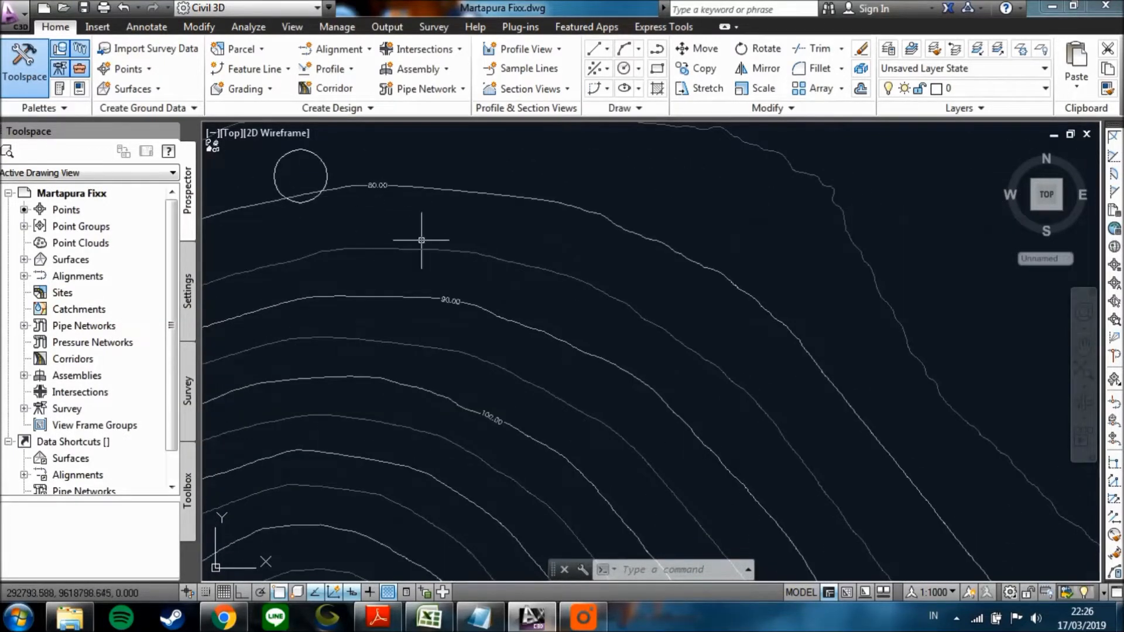
pyautogui.scroll(-3, 426, 238)
pyautogui.moveTo(460, 304)
pyautogui.mouseDown(button='middle')
pyautogui.moveTo(422, 296)
pyautogui.moveTo(473, 297)
pyautogui.mouseUp(button='middle')
pyautogui.scroll(-2, 458, 304)
pyautogui.scroll(3, 476, 299)
pyautogui.moveTo(409, 264)
pyautogui.mouseDown(button='middle')
pyautogui.moveTo(400, 280)
pyautogui.moveTo(426, 311)
pyautogui.moveTo(404, 274)
pyautogui.mouseUp(button='middle')
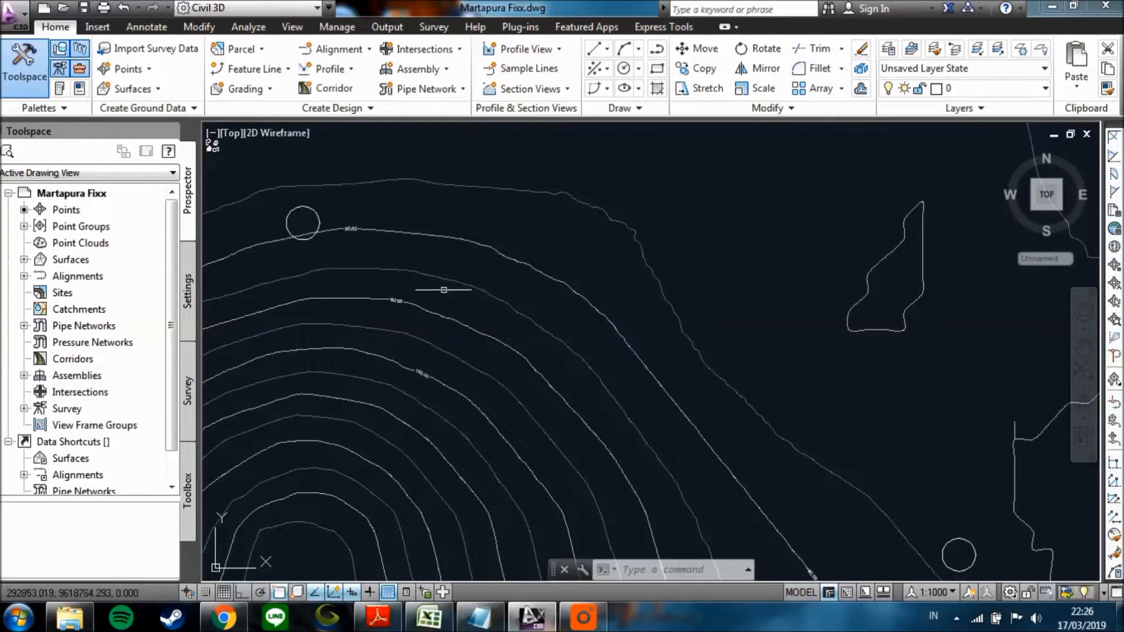
# Compare the positions of the circle north of the hill and the circle east of it against the contours between them.
pyautogui.scroll(-2, 446, 286)
pyautogui.scroll(2, 446, 286)
pyautogui.moveTo(447, 286)
pyautogui.mouseDown(button='middle')
pyautogui.moveTo(472, 282)
pyautogui.moveTo(447, 279)
pyautogui.mouseUp(button='middle')
pyautogui.scroll(-2, 475, 286)
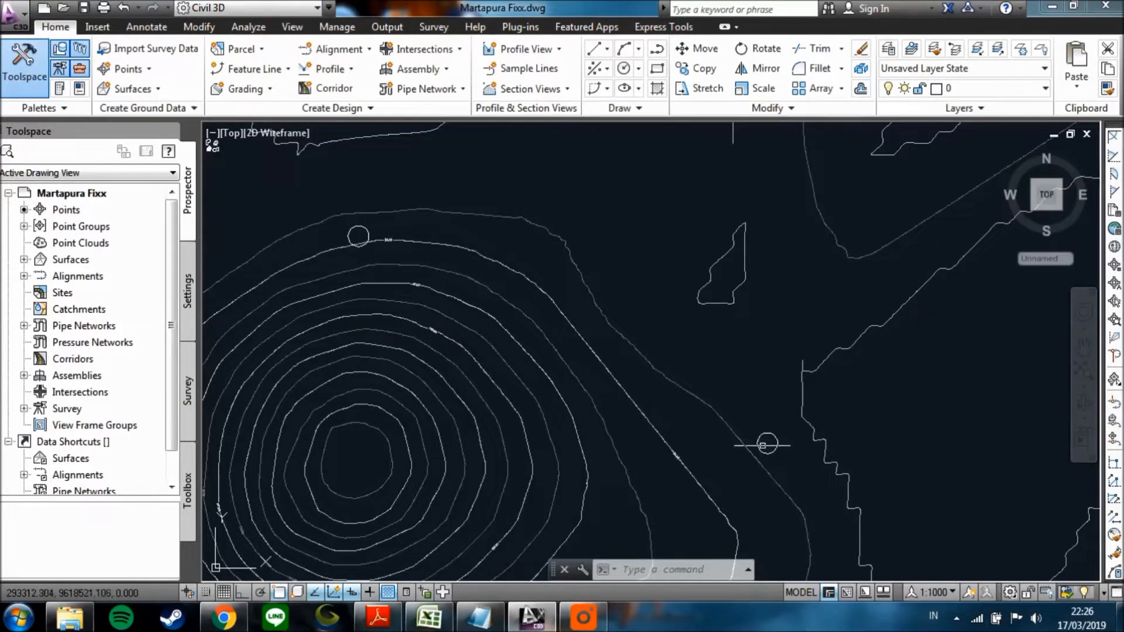
pyautogui.click(352, 241)
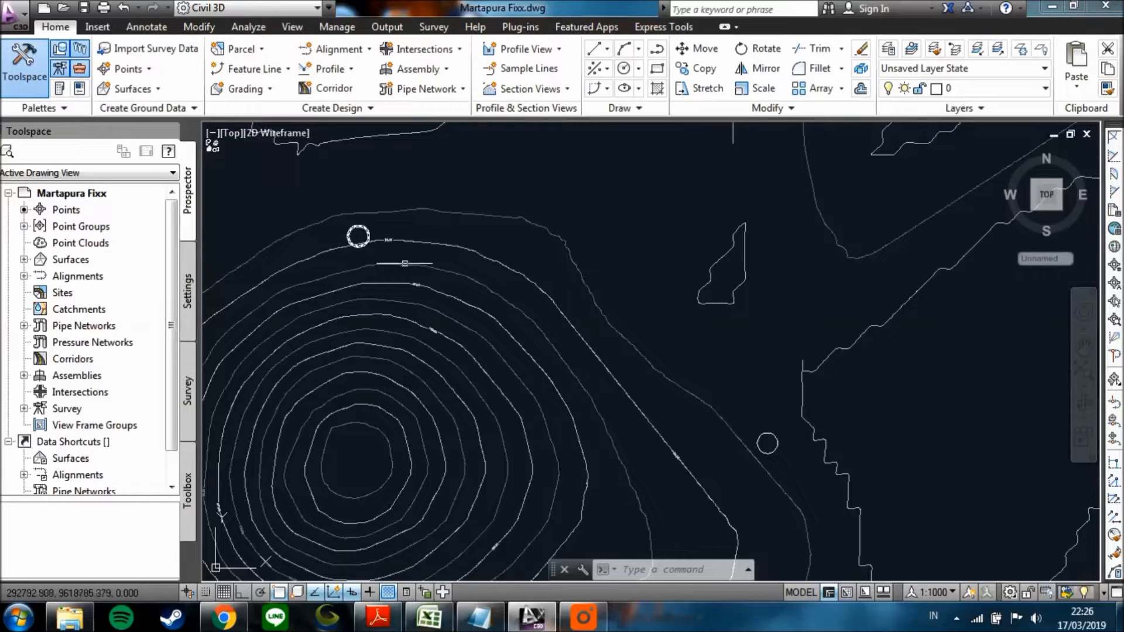
pyautogui.scroll(-2, 644, 398)
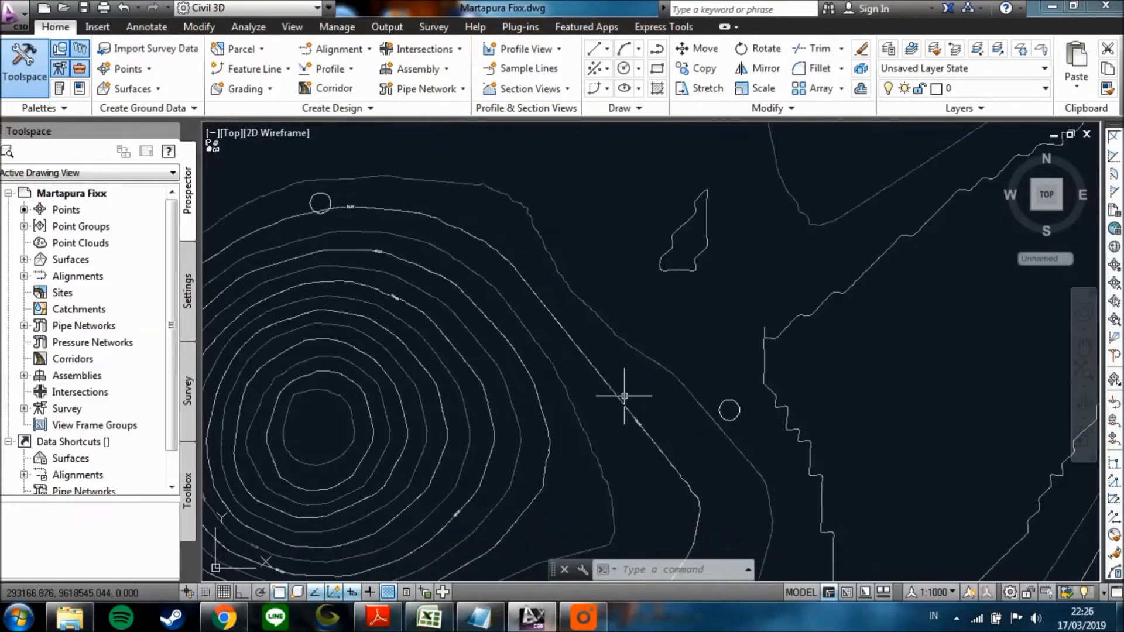
pyautogui.scroll(2, 521, 281)
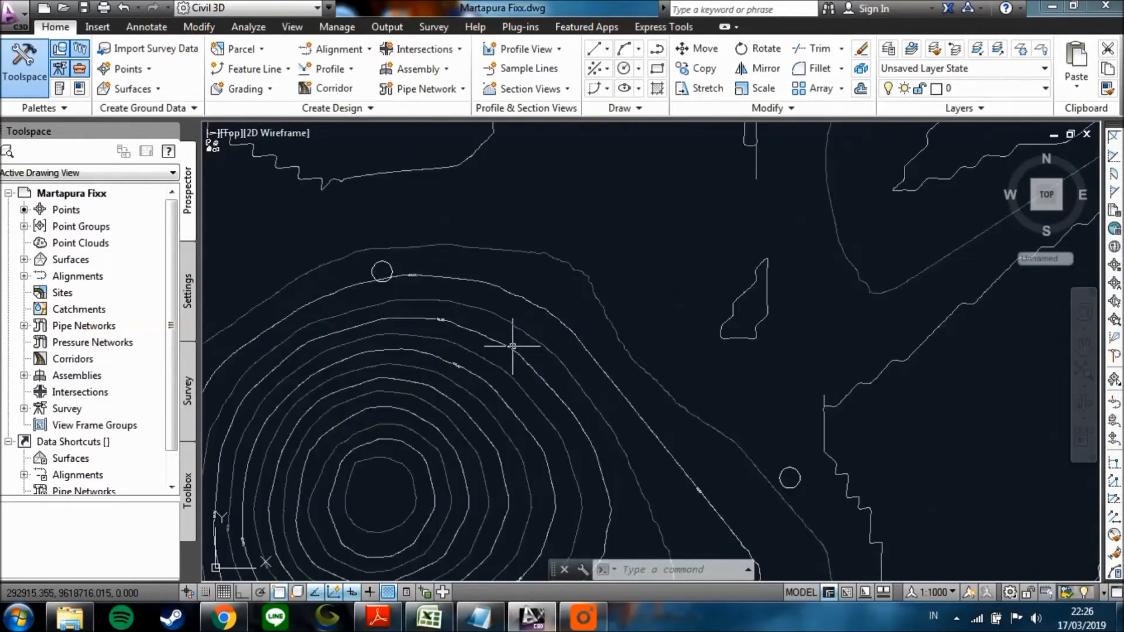
pyautogui.moveTo(513, 346)
pyautogui.mouseDown(button='middle')
pyautogui.moveTo(521, 319)
pyautogui.moveTo(464, 307)
pyautogui.mouseUp(button='middle')
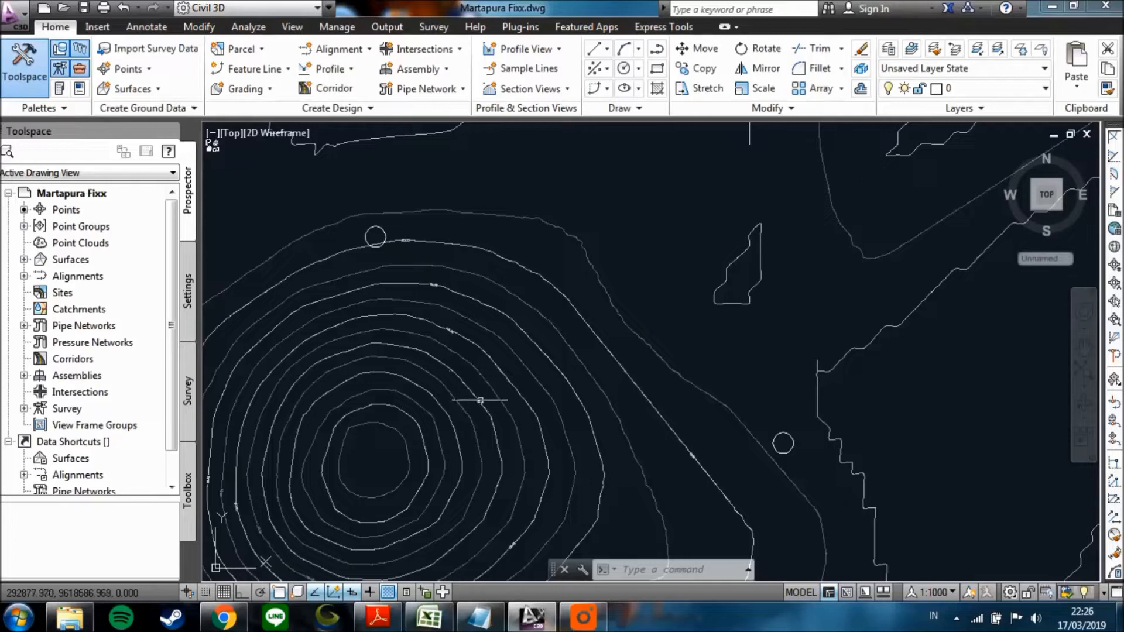
pyautogui.moveTo(452, 379); pyautogui.dragTo(463, 350, button='middle')
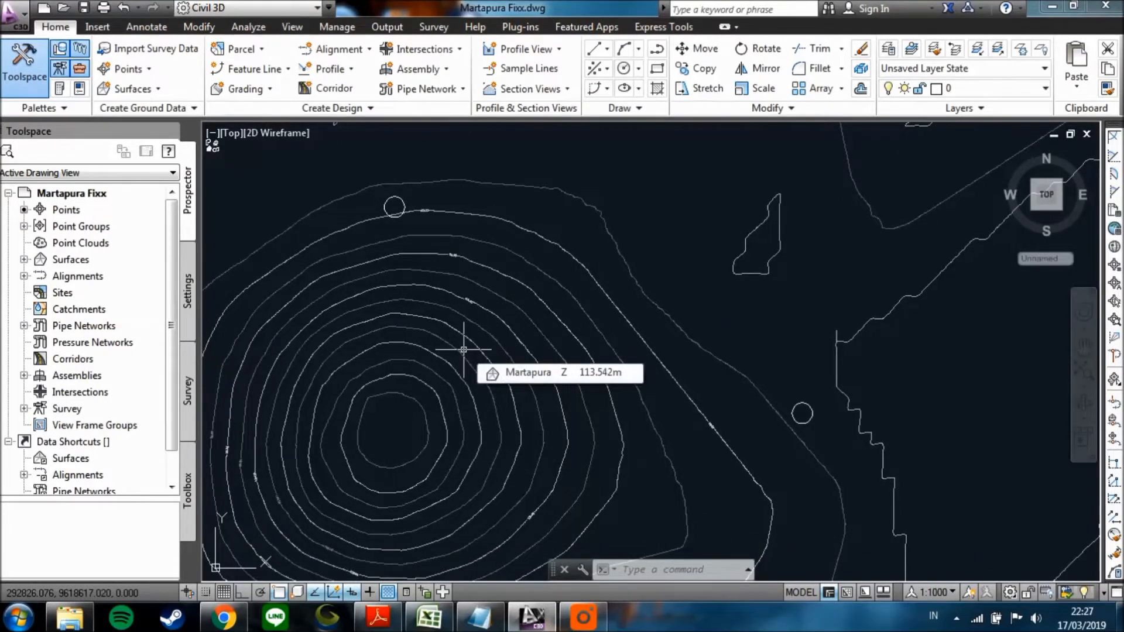
# Review the terrain south of the hill and the surface elevations on the hill's eastern and northern slopes.
pyautogui.scroll(-3, 468, 305)
pyautogui.moveTo(696, 436); pyautogui.dragTo(667, 392, button='middle')
pyautogui.scroll(-2, 616, 405)
pyautogui.moveTo(610, 429); pyautogui.dragTo(589, 291, button='middle')
pyautogui.moveTo(607, 401); pyautogui.dragTo(605, 317, button='middle')
pyautogui.scroll(1, 607, 466)
pyautogui.moveTo(602, 475); pyautogui.dragTo(620, 415, button='middle')
pyautogui.scroll(-1, 549, 398)
pyautogui.moveTo(492, 136); pyautogui.dragTo(519, 307, button='middle')
pyautogui.moveTo(556, 231); pyautogui.dragTo(557, 301, button='middle')
pyautogui.scroll(1, 557, 301)
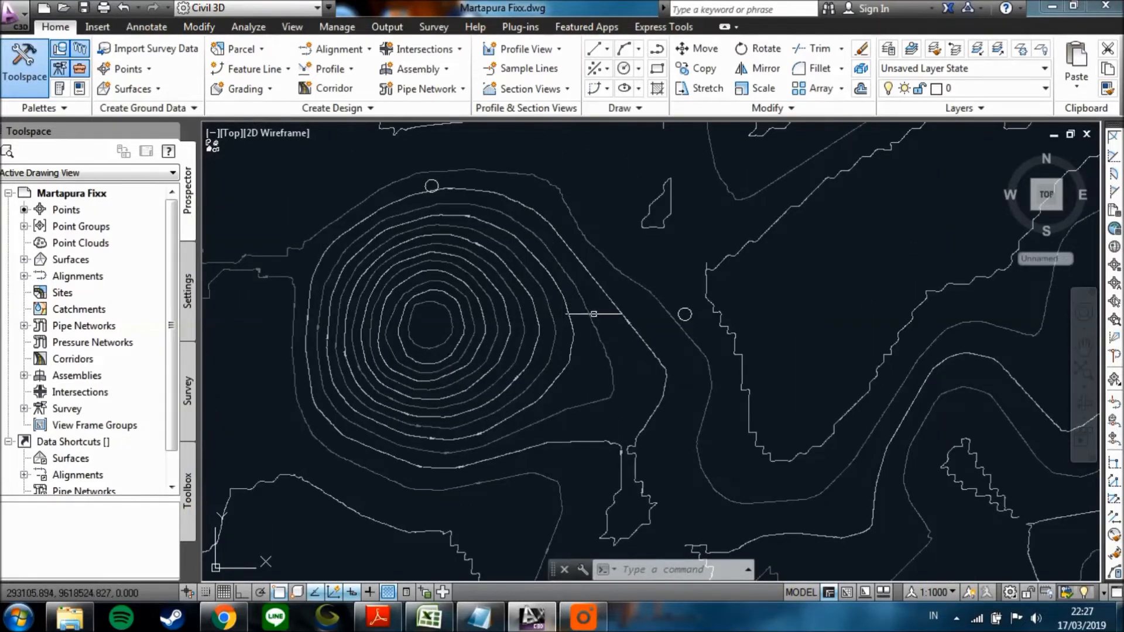
pyautogui.moveTo(549, 317)
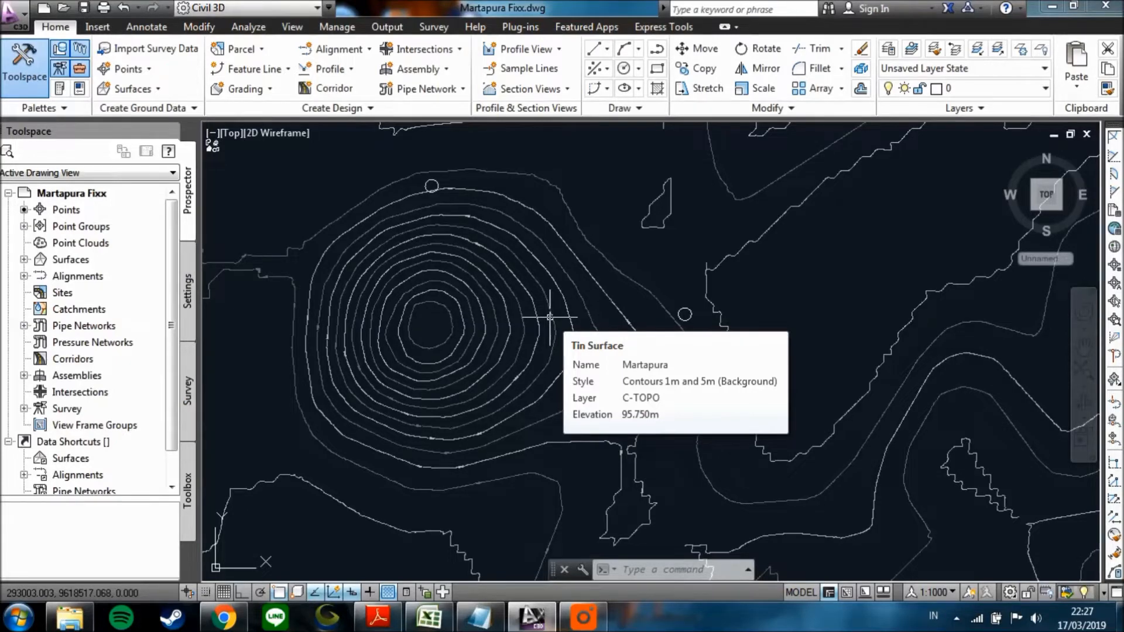
pyautogui.scroll(2, 462, 216)
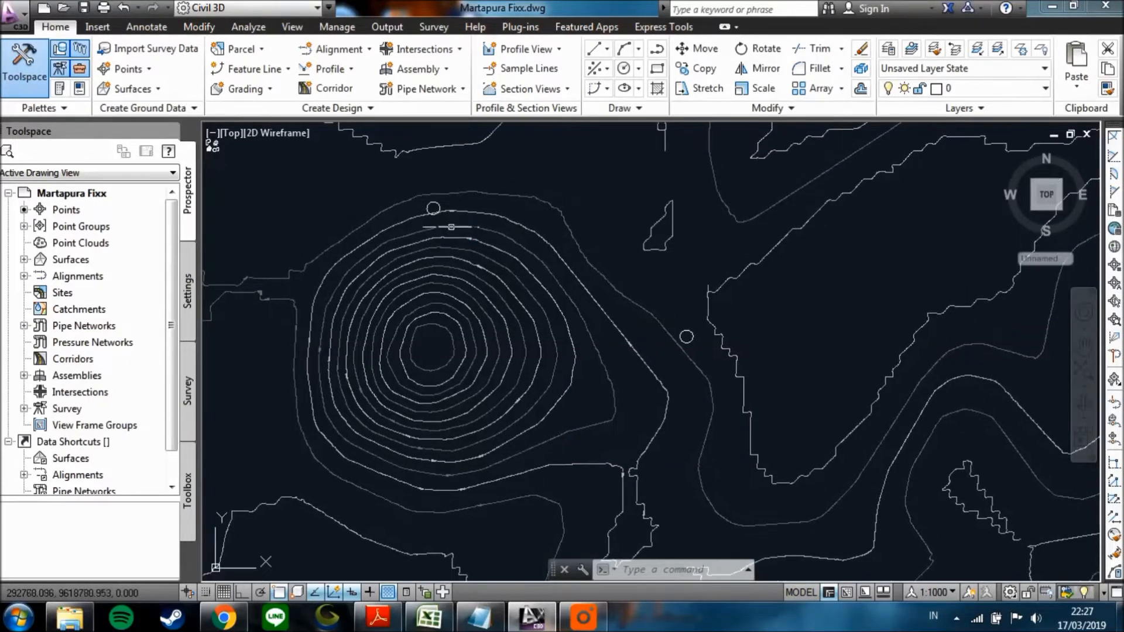
pyautogui.moveTo(462, 216); pyautogui.dragTo(439, 231, button='middle')
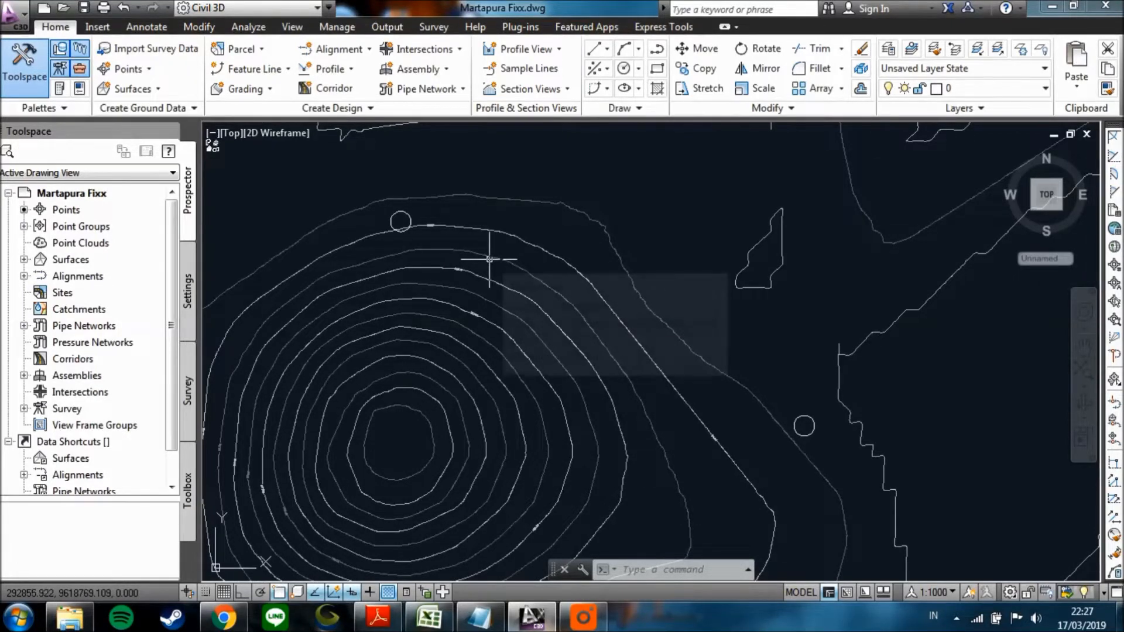
pyautogui.moveTo(489, 259)
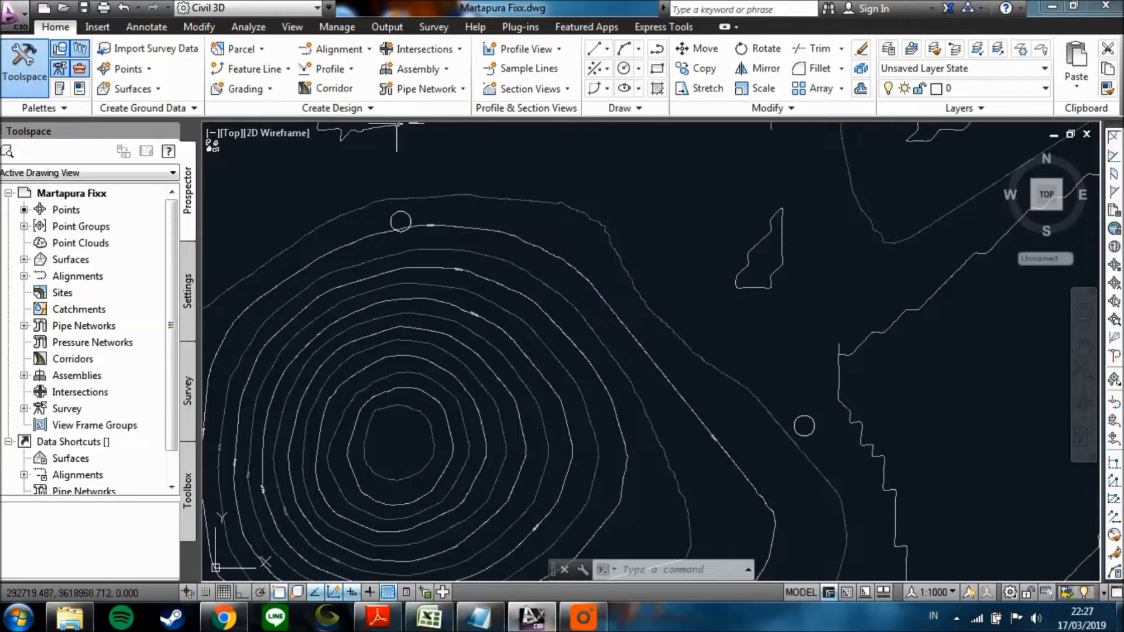
# Start a new alignment layout with the Alignment Creation Tools and name it Trase 1.
pyautogui.click(367, 50)
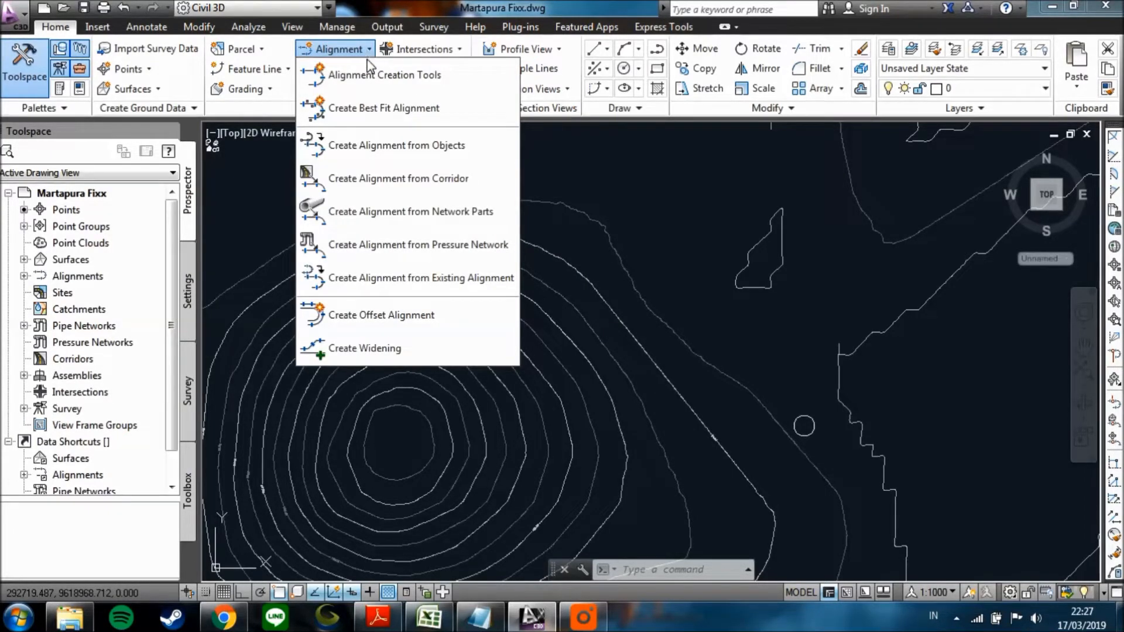
pyautogui.click(375, 90)
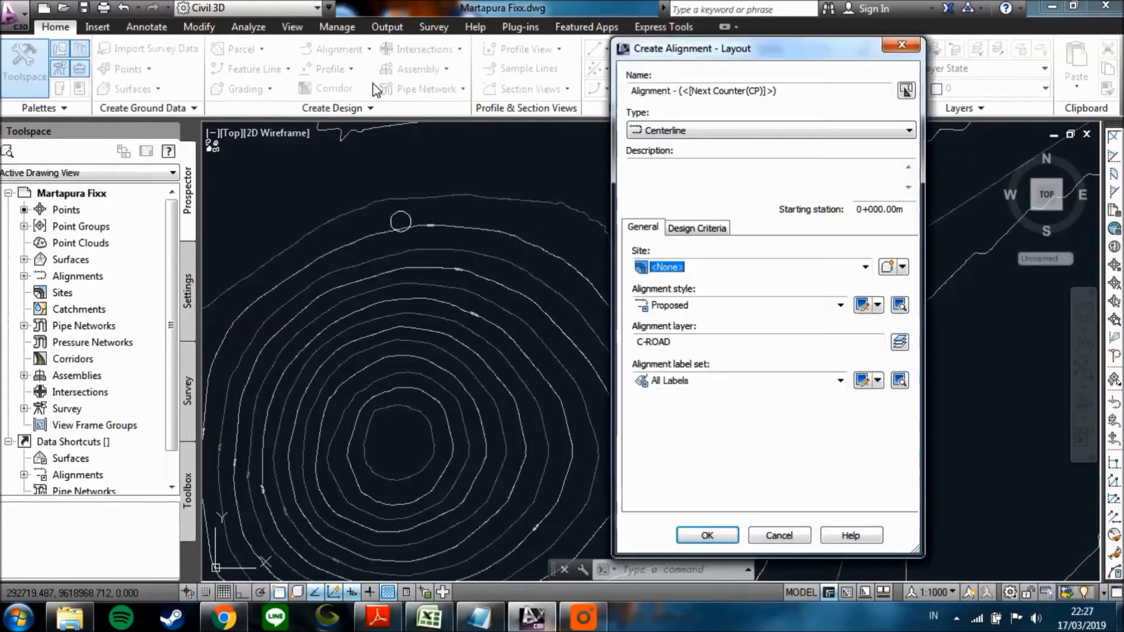
pyautogui.click(788, 91)
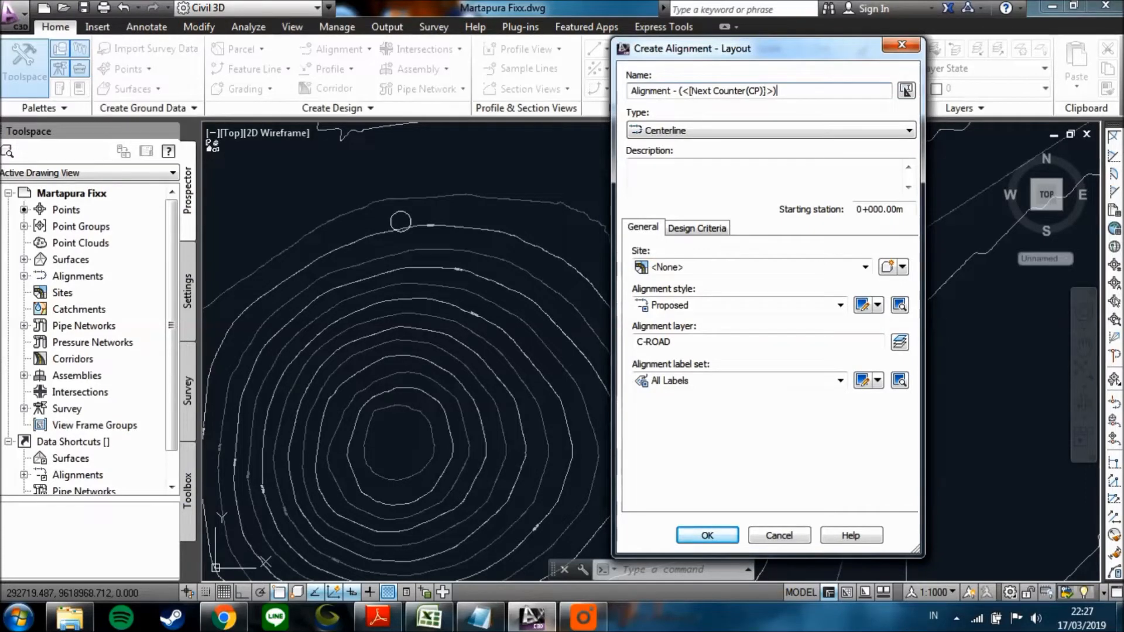
pyautogui.doubleClick(766, 92)
pyautogui.write('Trase 1')
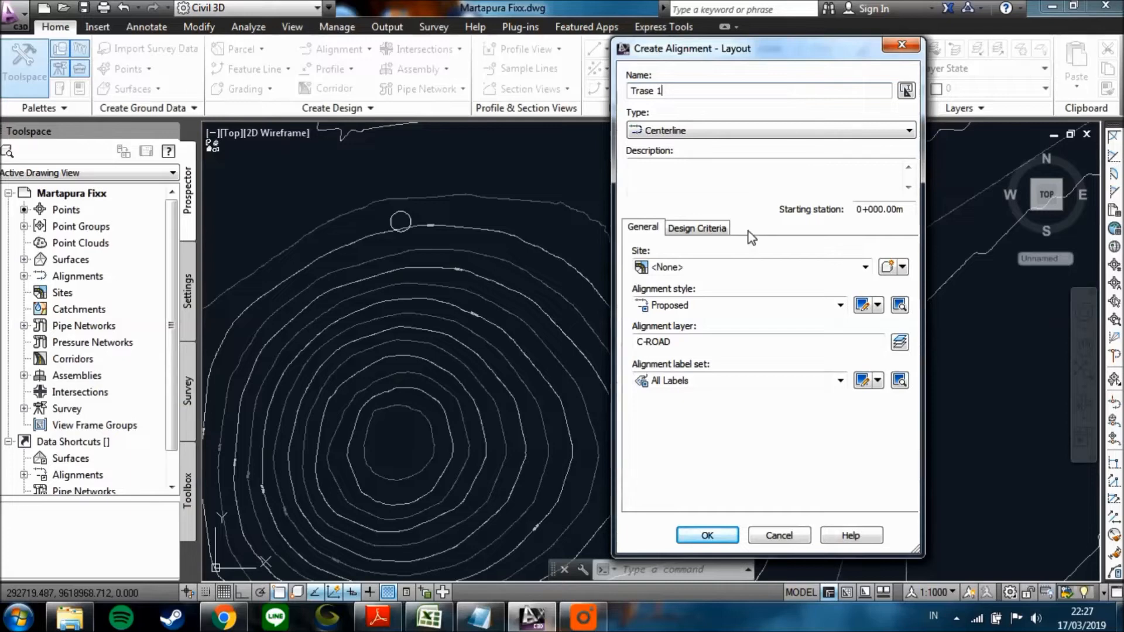
# Set the alignment's starting design speed to 60 km/h and enable criteria-based design with the design criteria file in use.
pyautogui.click(724, 228)
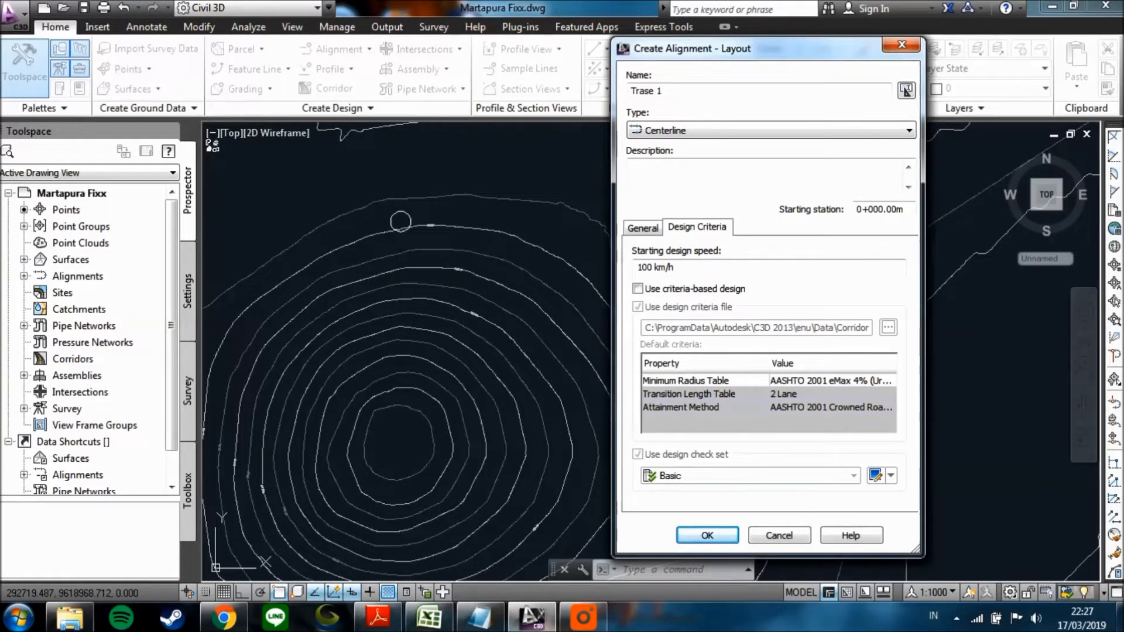
pyautogui.click(689, 267)
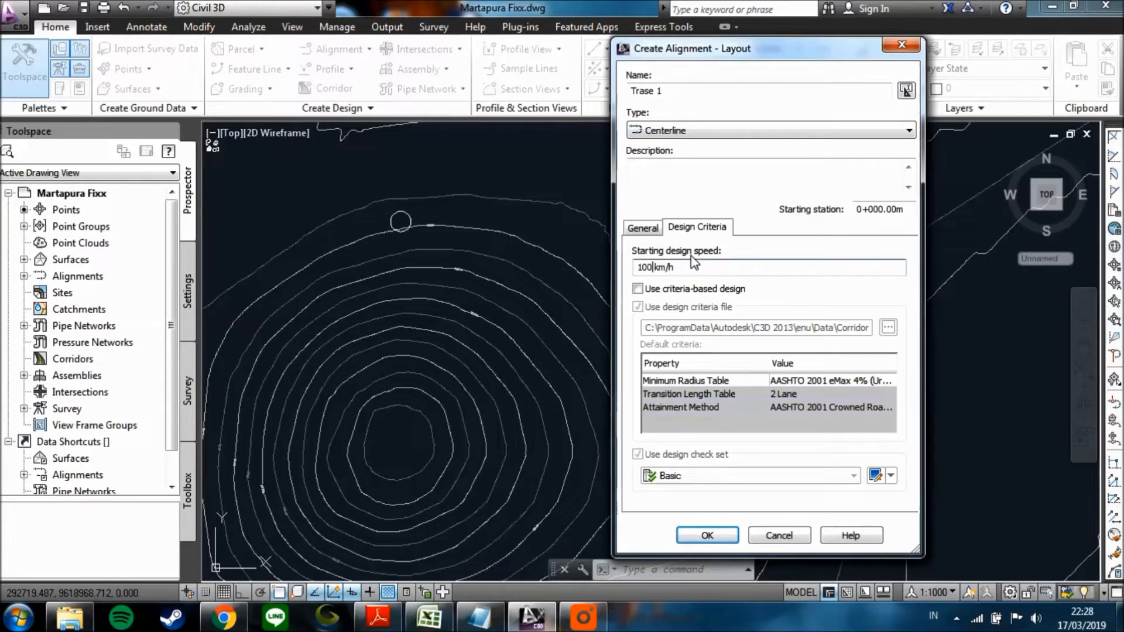
pyautogui.press('BackSpace')
pyautogui.press('BackSpace')
pyautogui.press('BackSpace')
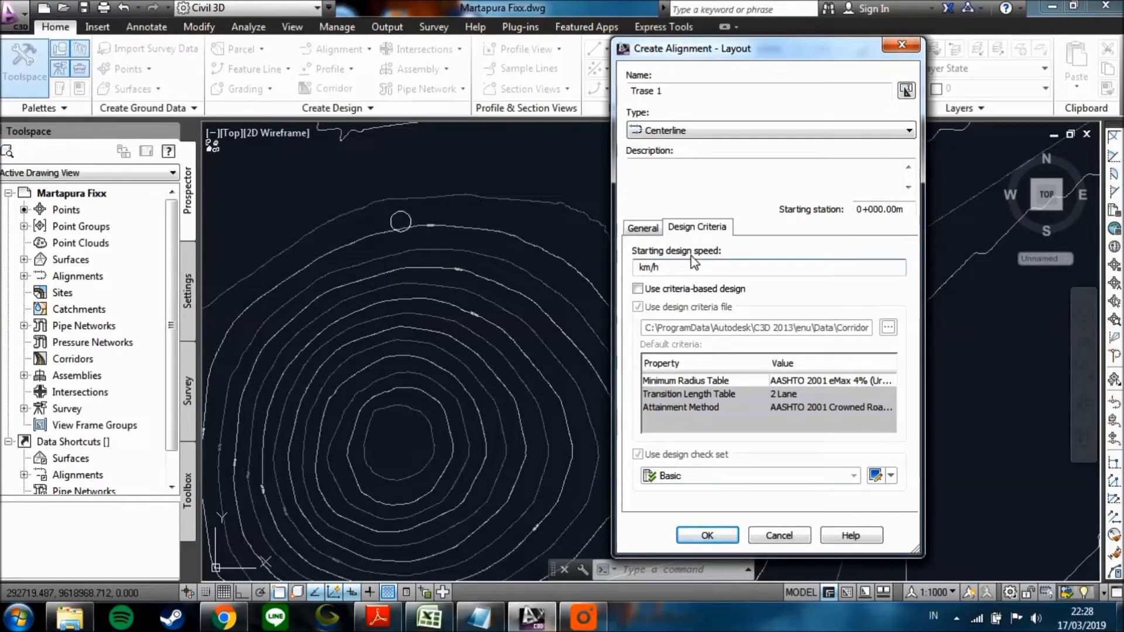
pyautogui.write('60')
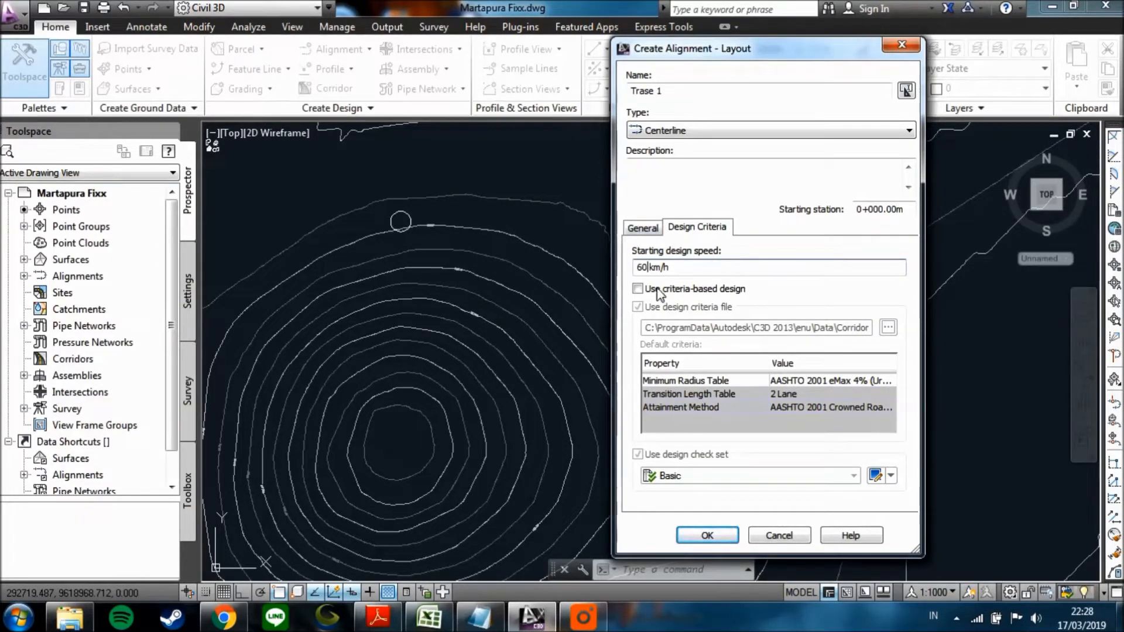
pyautogui.click(638, 289)
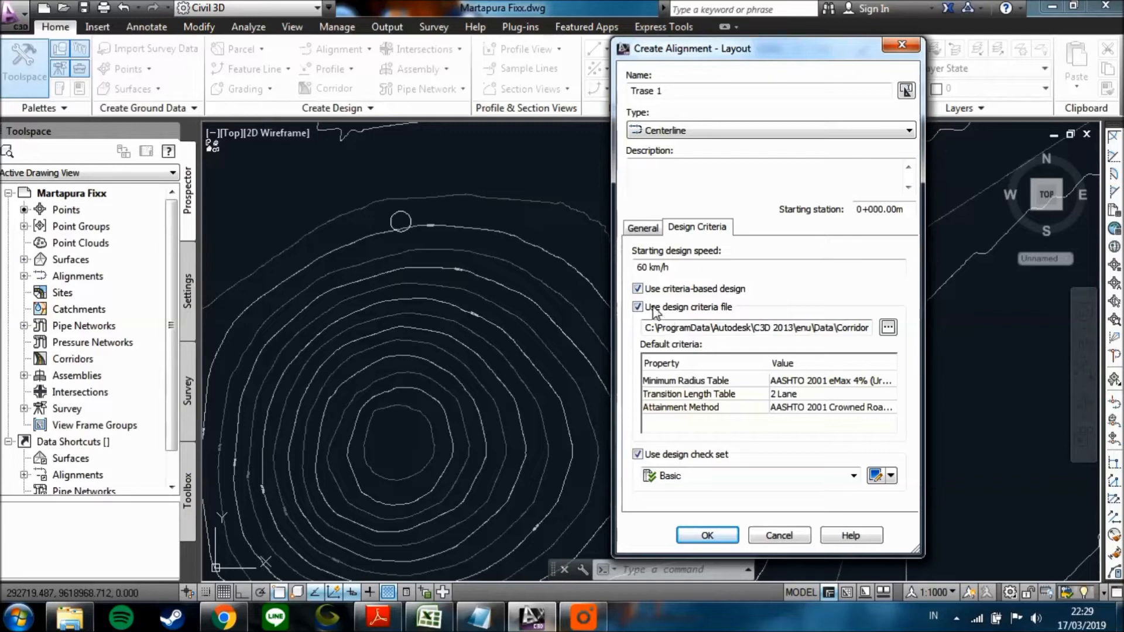
pyautogui.click(638, 307)
pyautogui.click(638, 307)
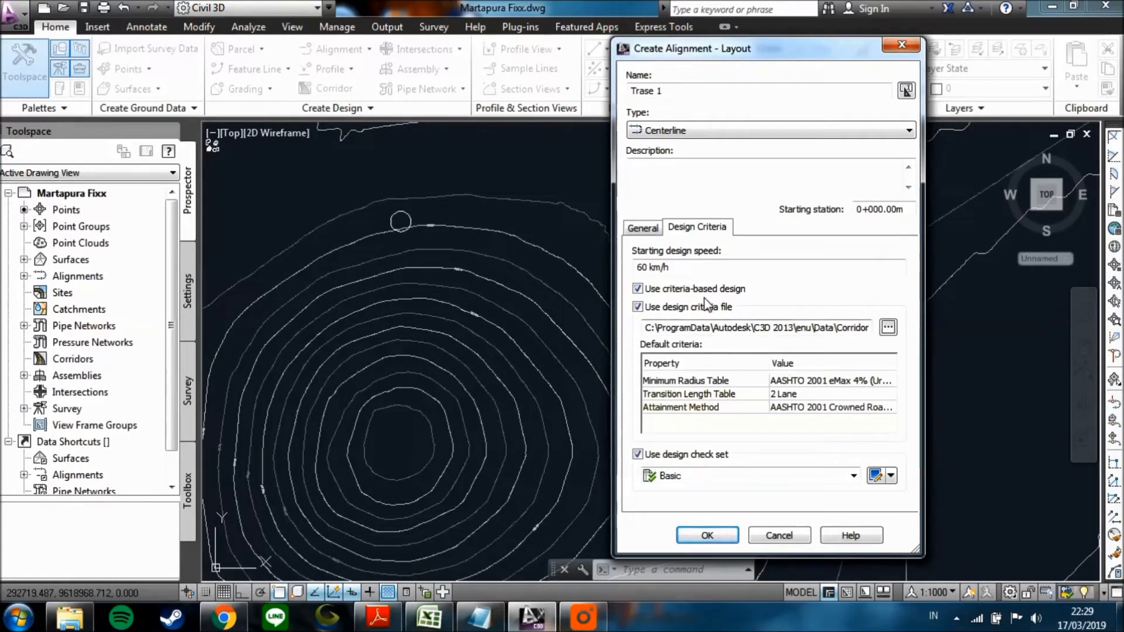
# Set the minimum radius table to AASHTO 2001 eMax 10% and attainment method to AASHTO 2001 Crowned Roadway, and accept the alignment settings.
pyautogui.click(841, 384)
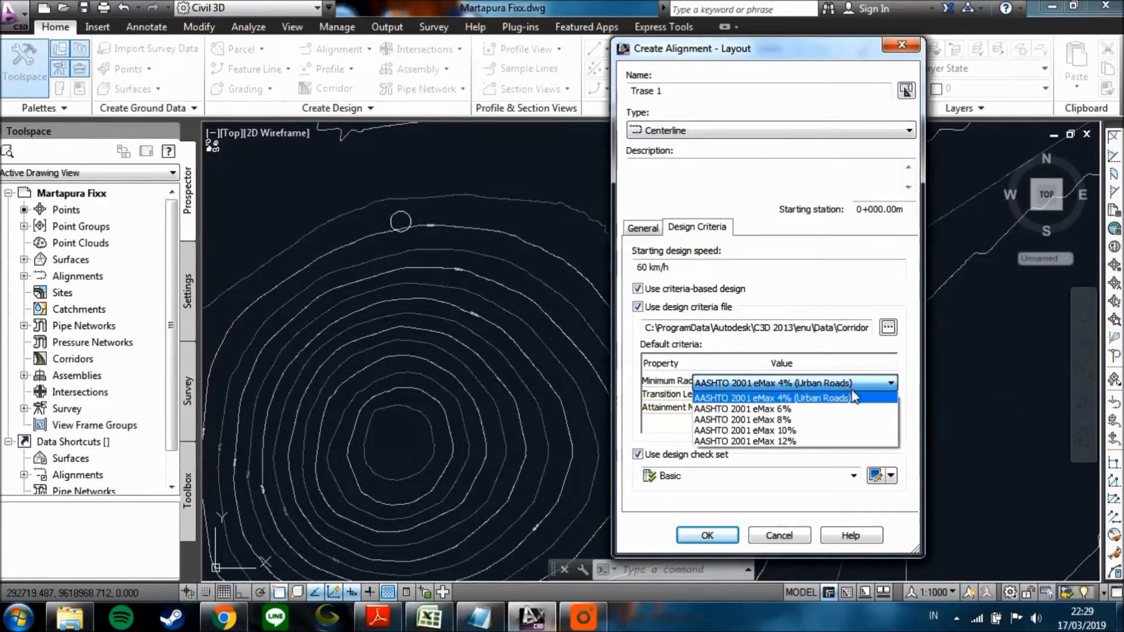
pyautogui.click(782, 430)
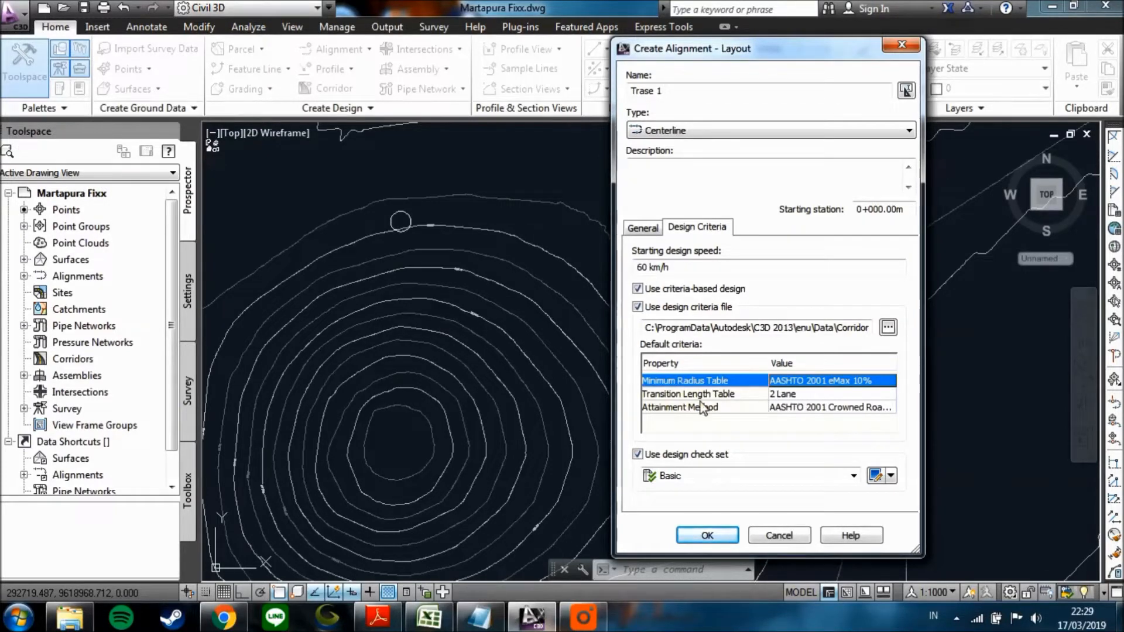
pyautogui.click(842, 410)
pyautogui.click(841, 409)
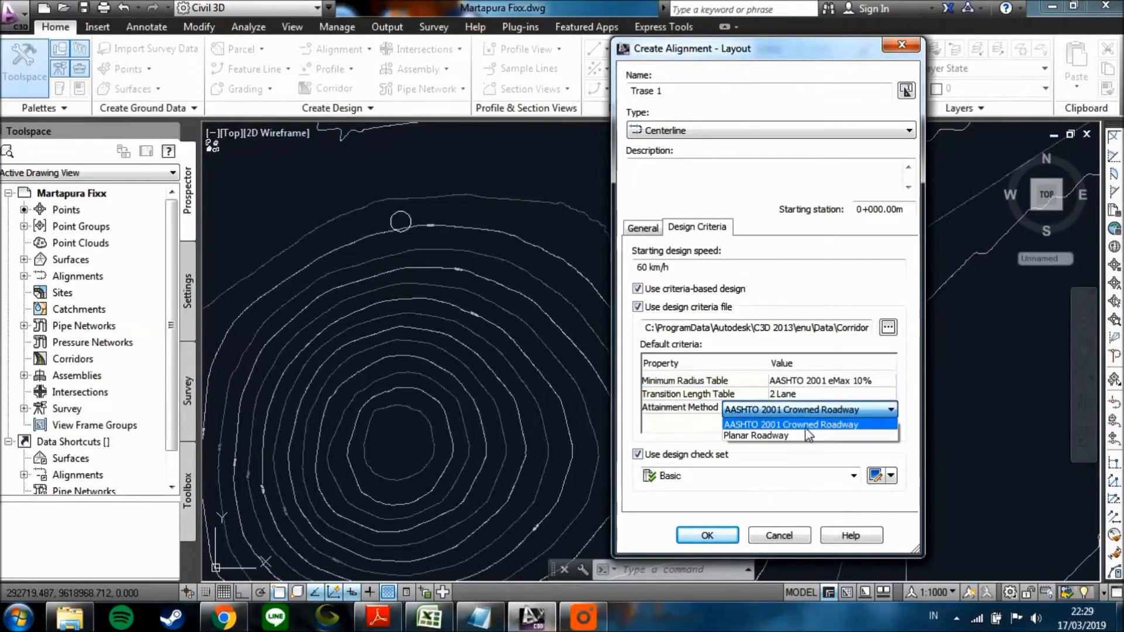
pyautogui.click(808, 425)
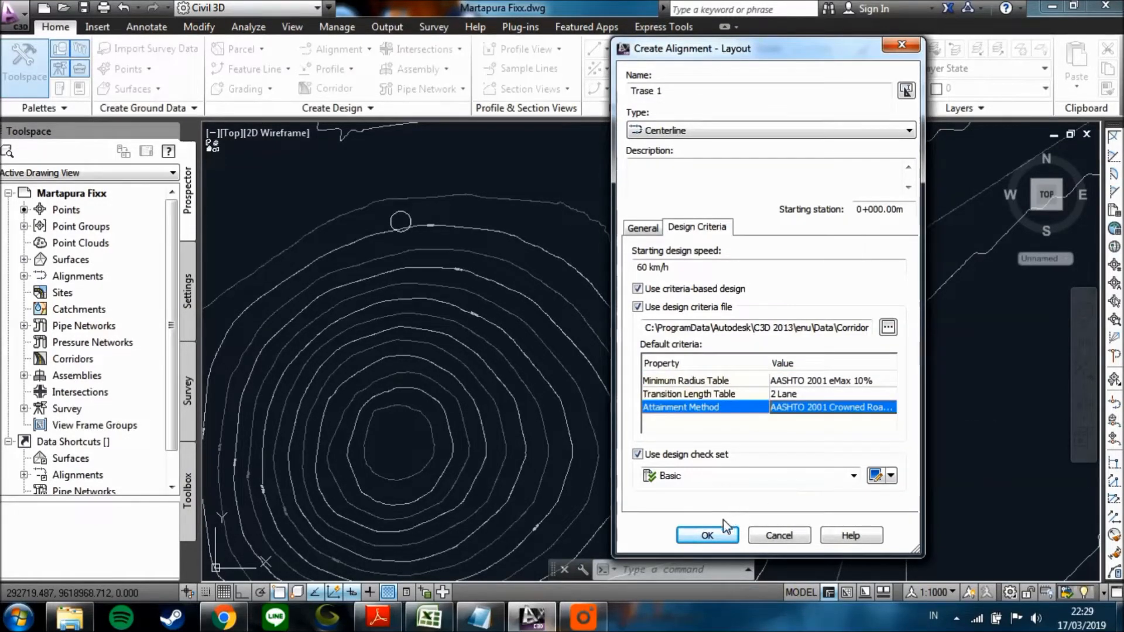
pyautogui.click(715, 533)
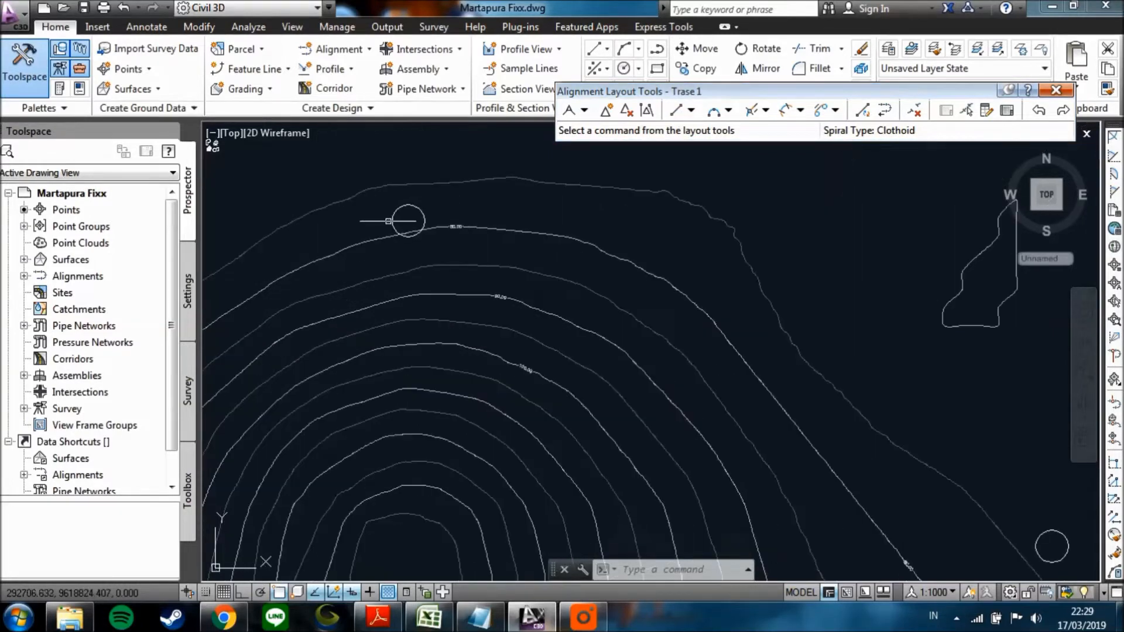
# Examine the intended route along the circle markers from the hill's northern slope through the valley to the south.
pyautogui.scroll(-2, 409, 221)
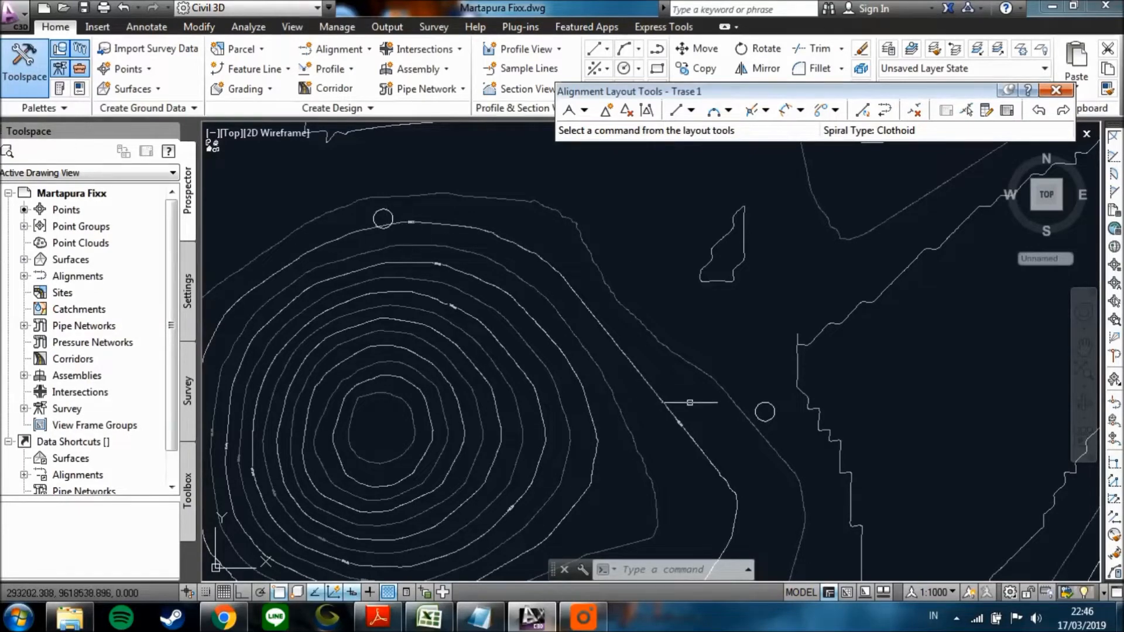
pyautogui.scroll(-2, 720, 413)
pyautogui.scroll(3, 701, 377)
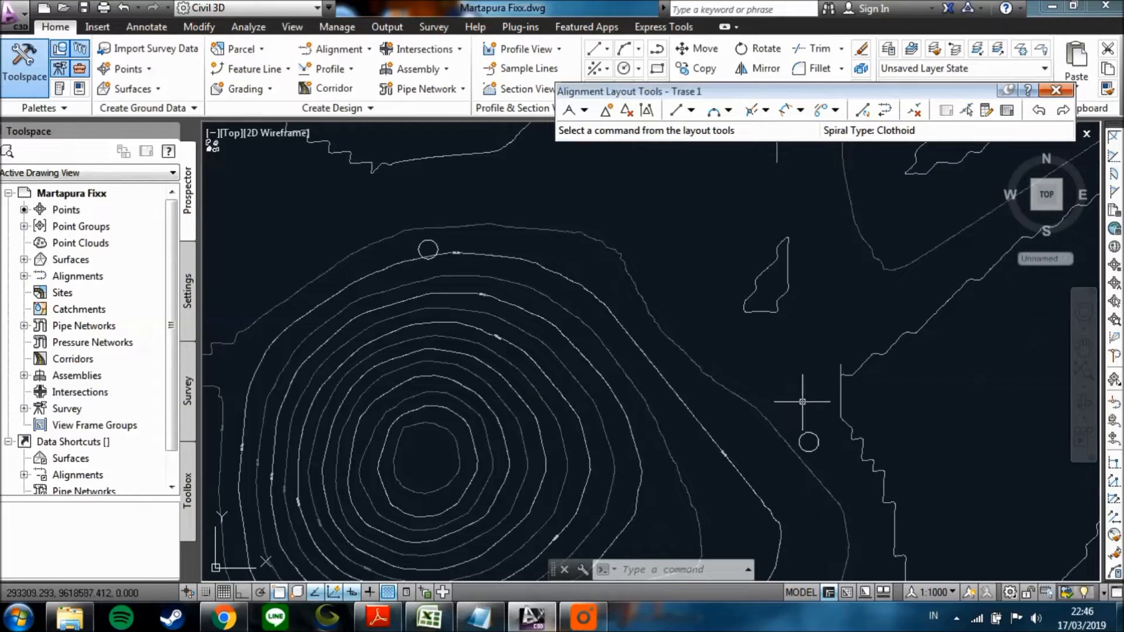
pyautogui.moveTo(794, 428); pyautogui.dragTo(782, 399, button='middle')
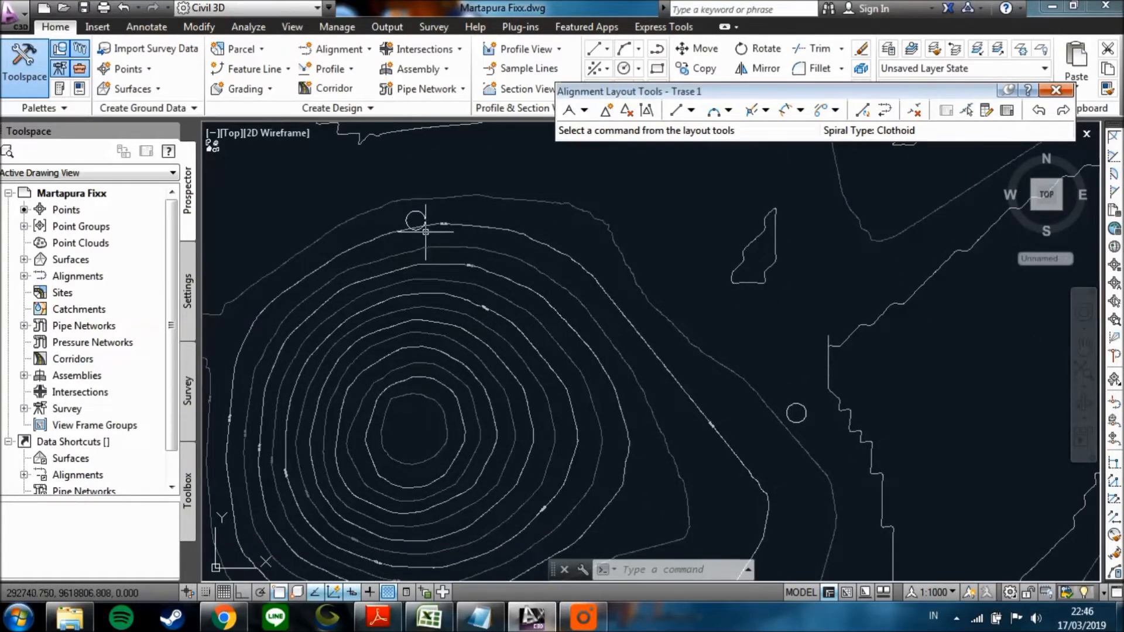
pyautogui.scroll(-2, 613, 350)
pyautogui.moveTo(673, 392); pyautogui.dragTo(513, 199, button='middle')
pyautogui.moveTo(531, 272)
pyautogui.mouseDown(button='middle')
pyautogui.moveTo(584, 355)
pyautogui.moveTo(627, 272)
pyautogui.mouseUp(button='middle')
pyautogui.scroll(-2, 615, 393)
pyautogui.moveTo(584, 418); pyautogui.dragTo(529, 256, button='middle')
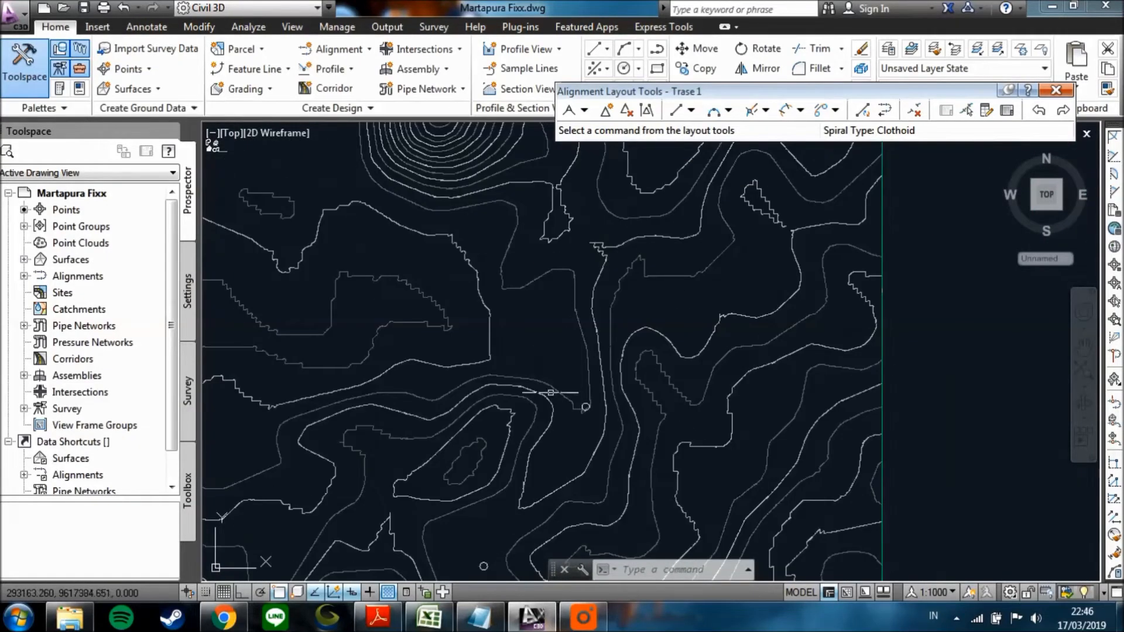
pyautogui.moveTo(471, 361); pyautogui.dragTo(507, 488, button='middle')
pyautogui.scroll(2, 501, 153)
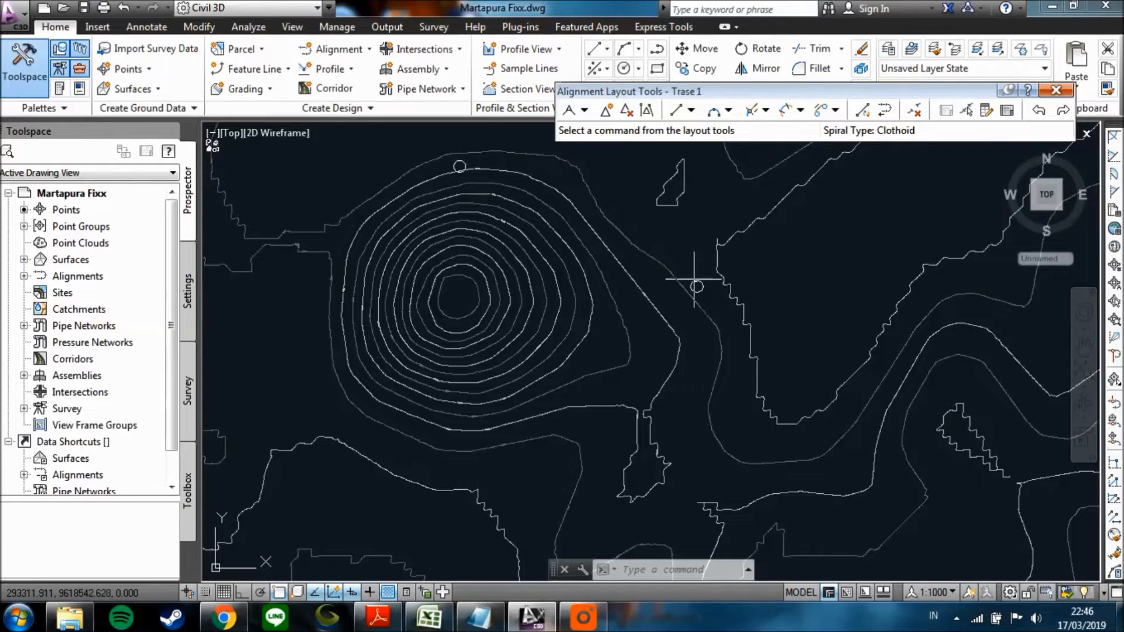
# Examine the contours between the hill's eastern slope and the middle circle marker, reading the Martapura surface elevations around the marker.
pyautogui.scroll(-3, 695, 281)
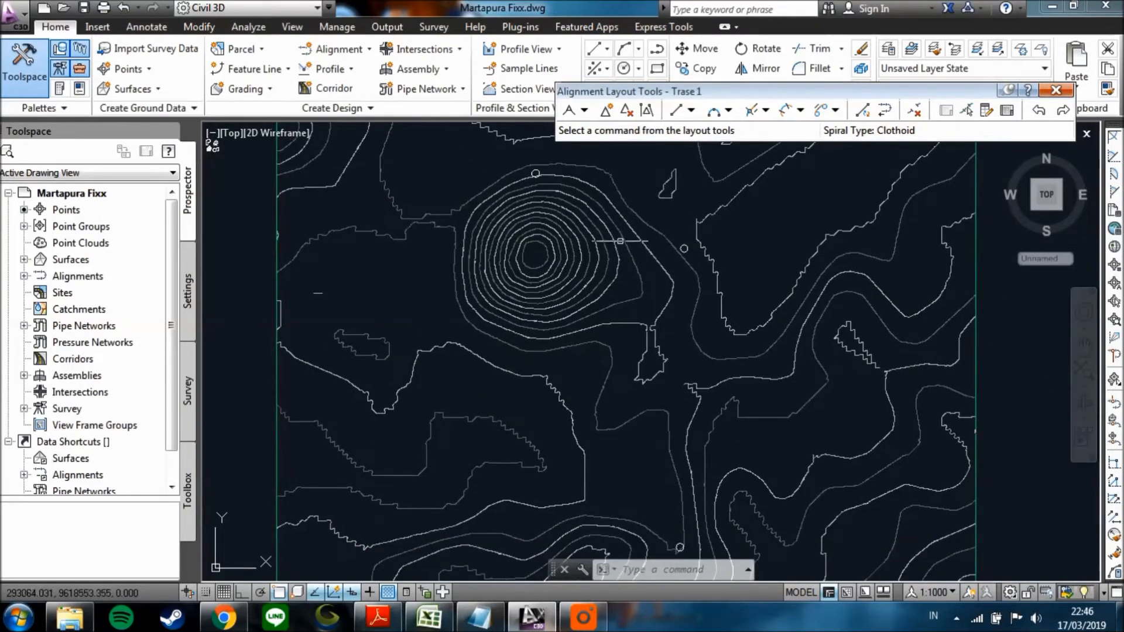
pyautogui.scroll(2, 535, 176)
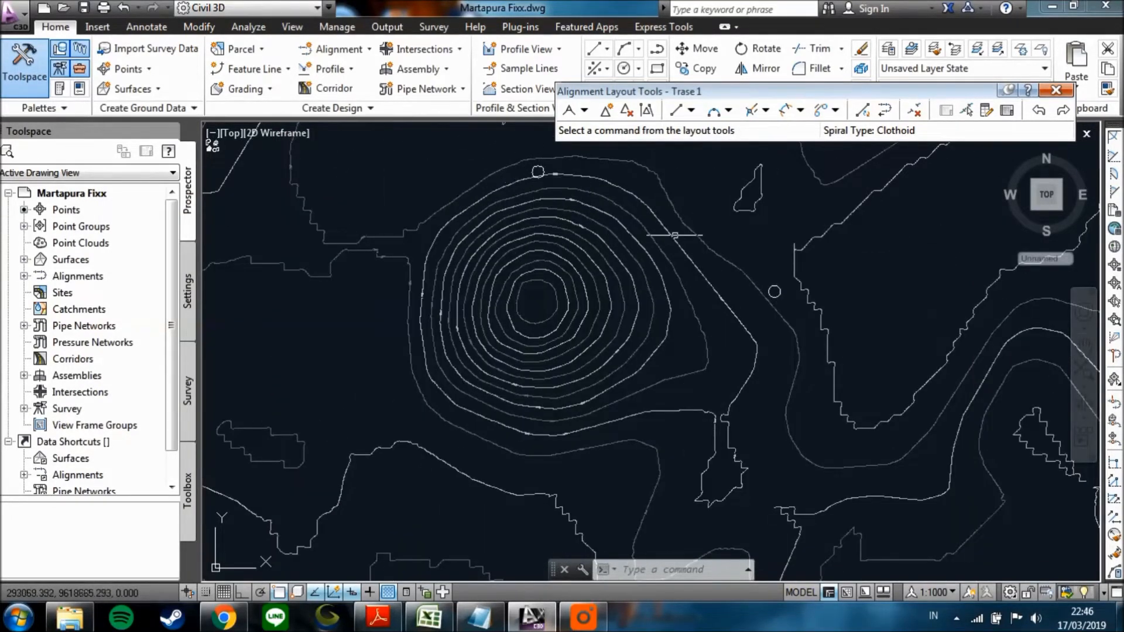
pyautogui.moveTo(739, 330); pyautogui.dragTo(722, 366, button='middle')
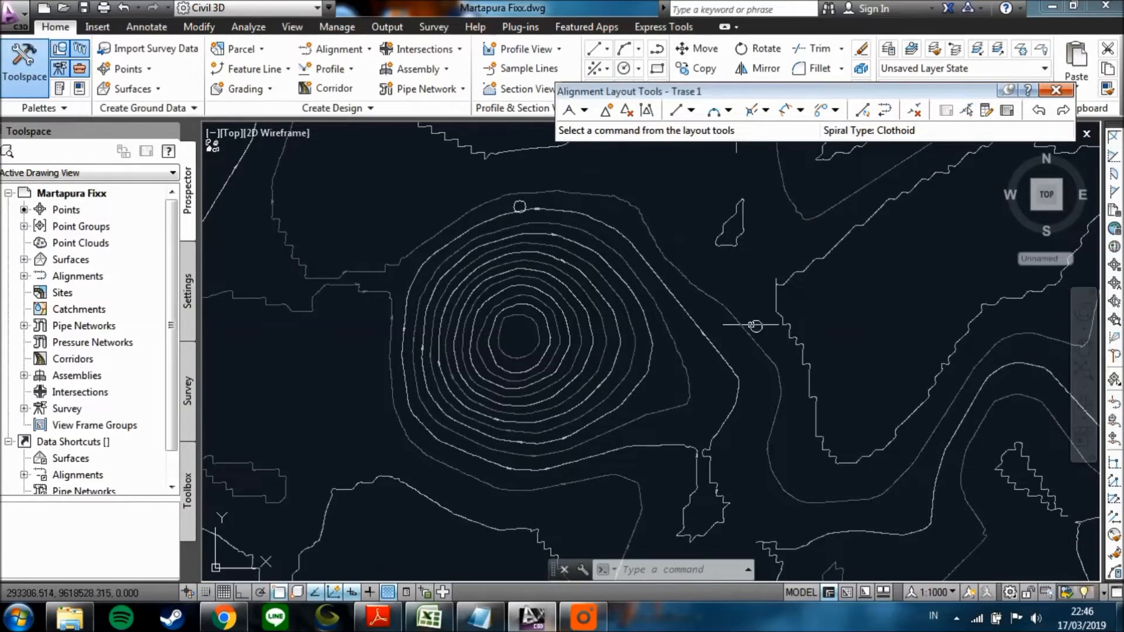
pyautogui.scroll(2, 747, 329)
pyautogui.scroll(-3, 751, 324)
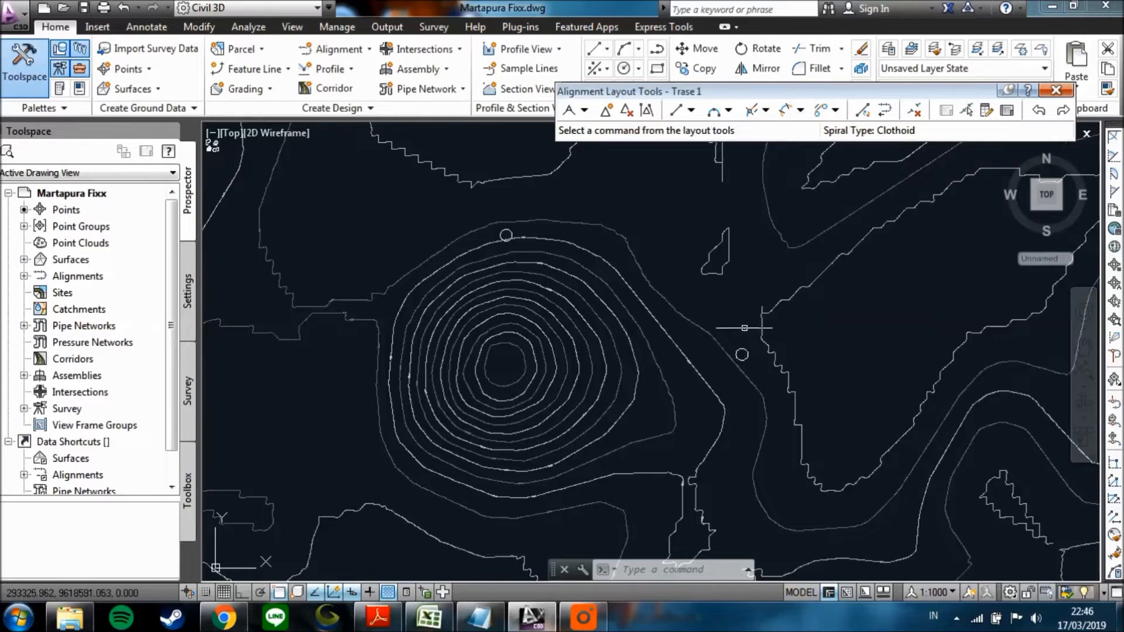
pyautogui.scroll(2, 741, 345)
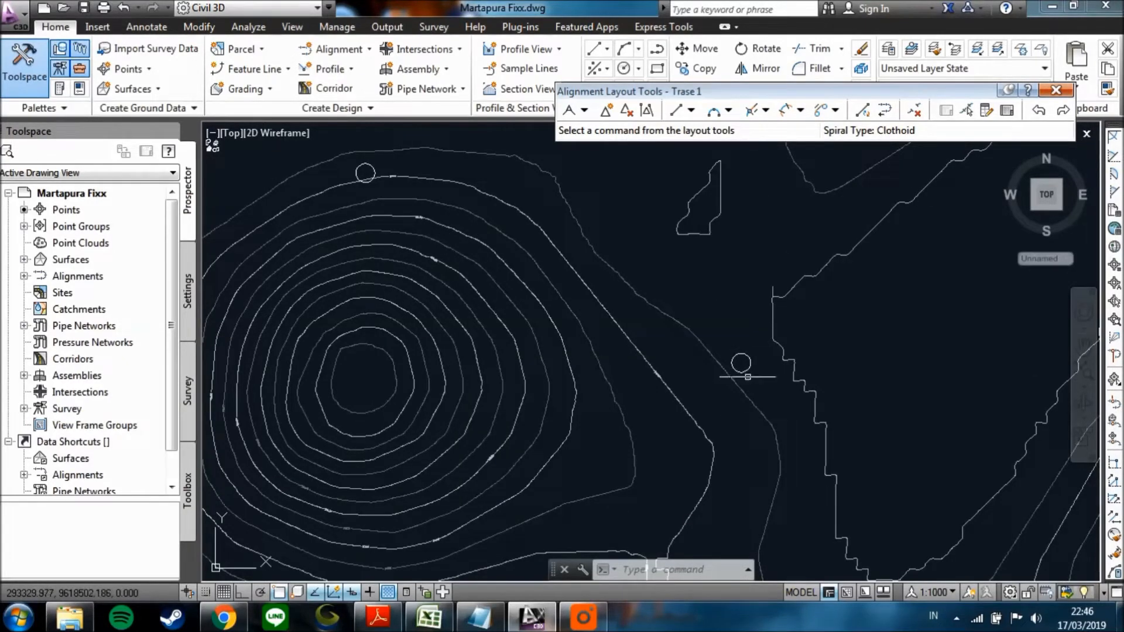
pyautogui.moveTo(722, 357)
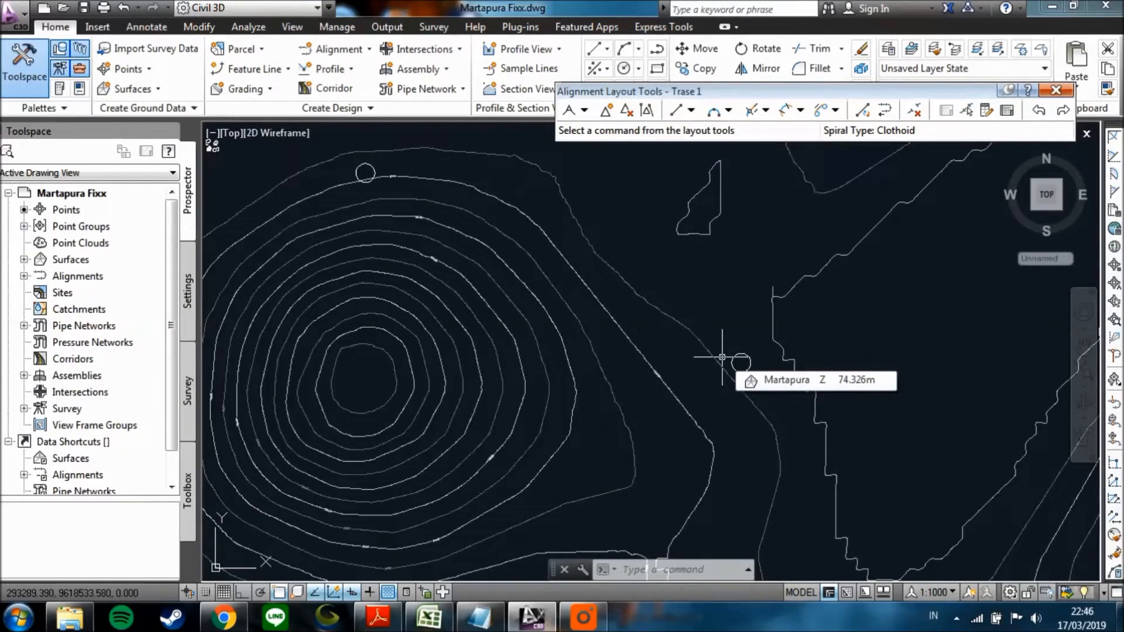
pyautogui.scroll(-2, 722, 357)
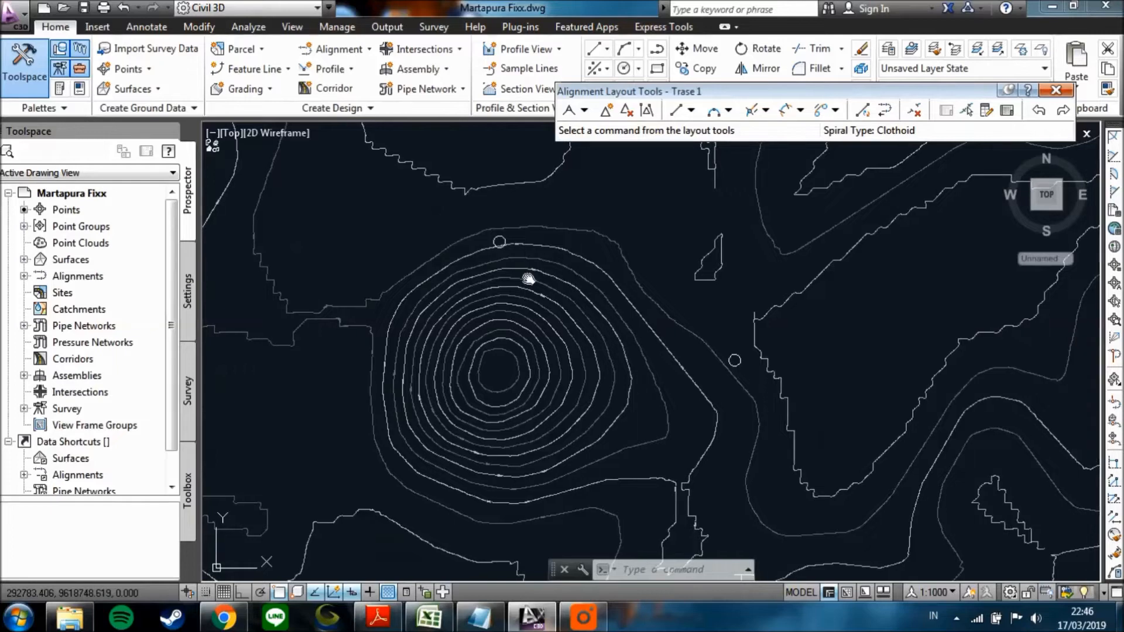
pyautogui.moveTo(529, 279); pyautogui.dragTo(647, 356, button='middle')
pyautogui.moveTo(784, 478); pyautogui.dragTo(608, 378, button='middle')
pyautogui.scroll(1, 654, 346)
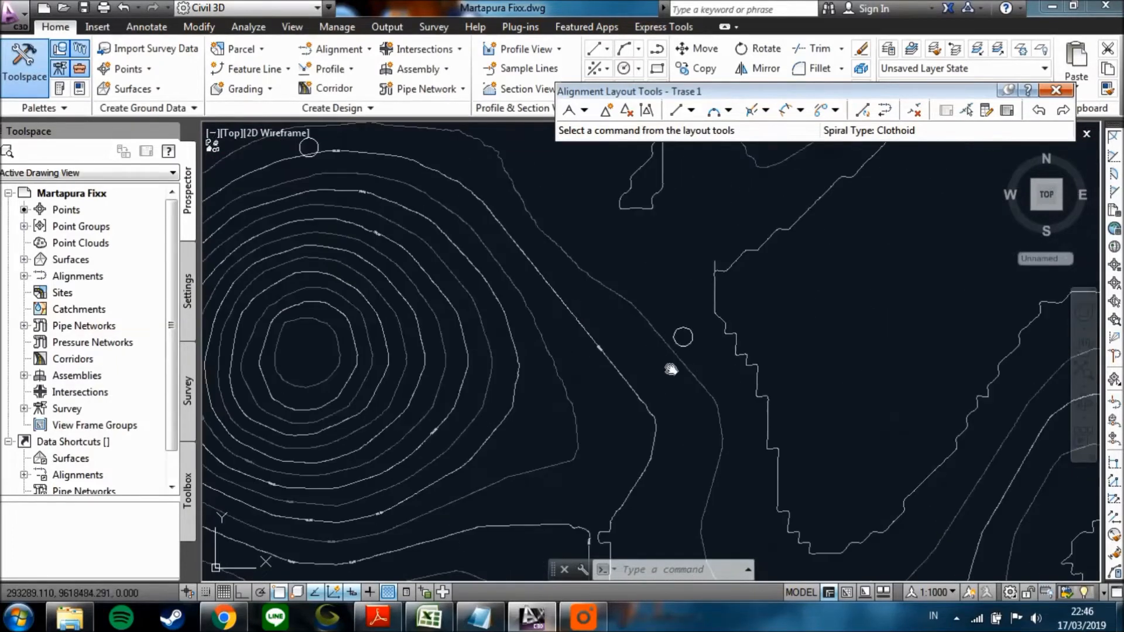
pyautogui.scroll(1, 658, 381)
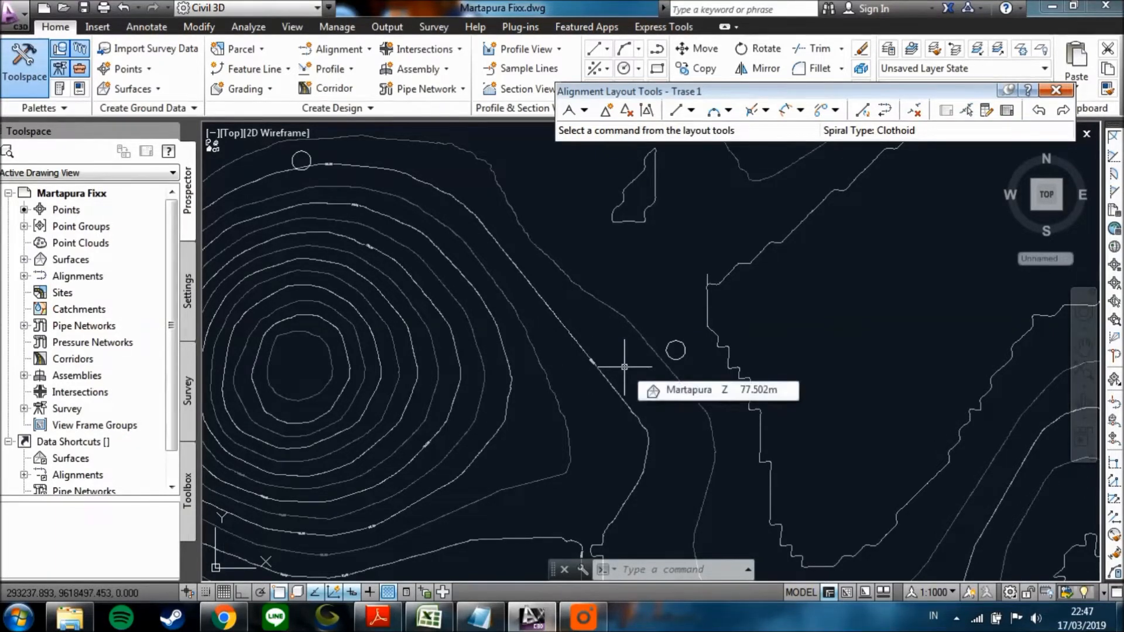
pyautogui.moveTo(628, 368); pyautogui.dragTo(625, 381, button='middle')
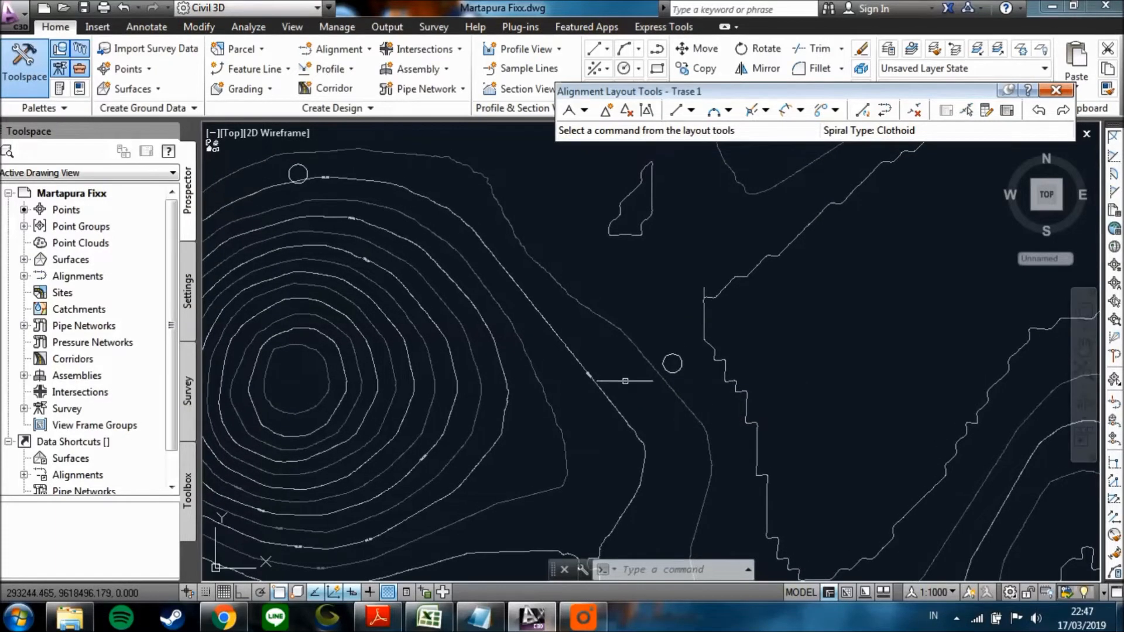
pyautogui.scroll(-2, 484, 250)
pyautogui.moveTo(590, 422); pyautogui.dragTo(557, 379, button='middle')
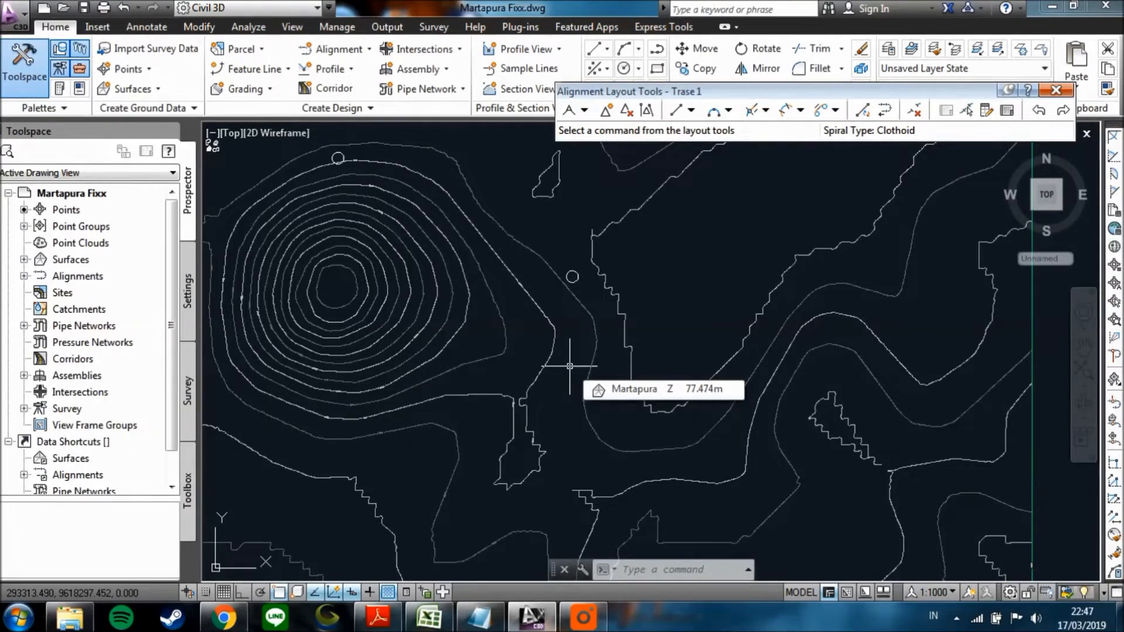
# Compare the Martapura surface elevations southwest of the middle circle marker, where the slope descends toward the valley.
pyautogui.scroll(3, 572, 269)
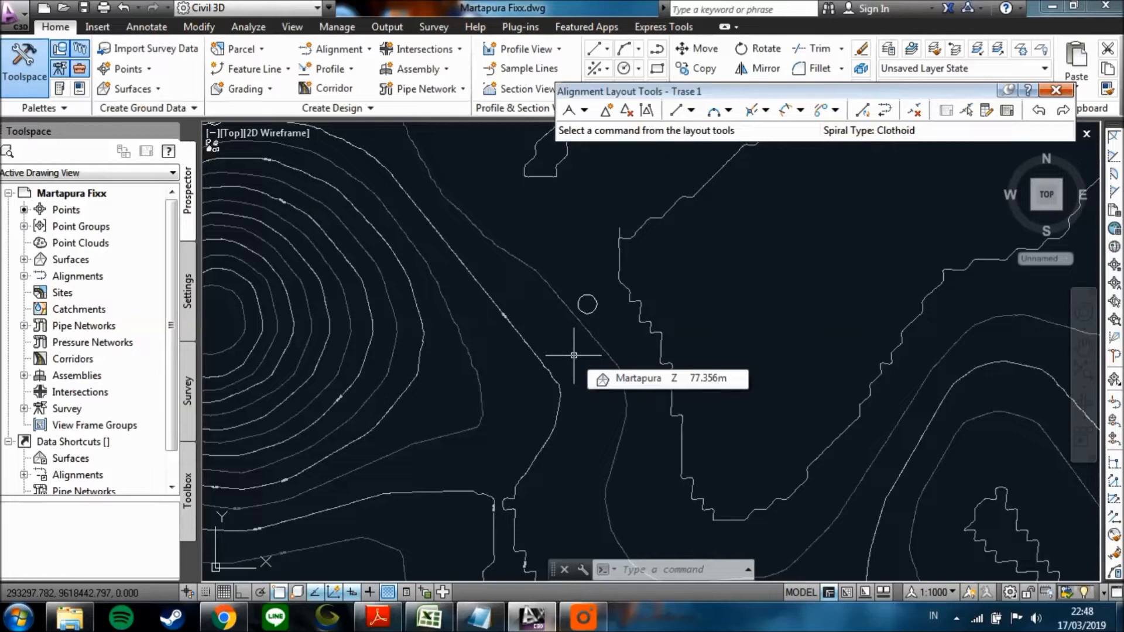
pyautogui.moveTo(541, 354); pyautogui.dragTo(548, 390, button='middle')
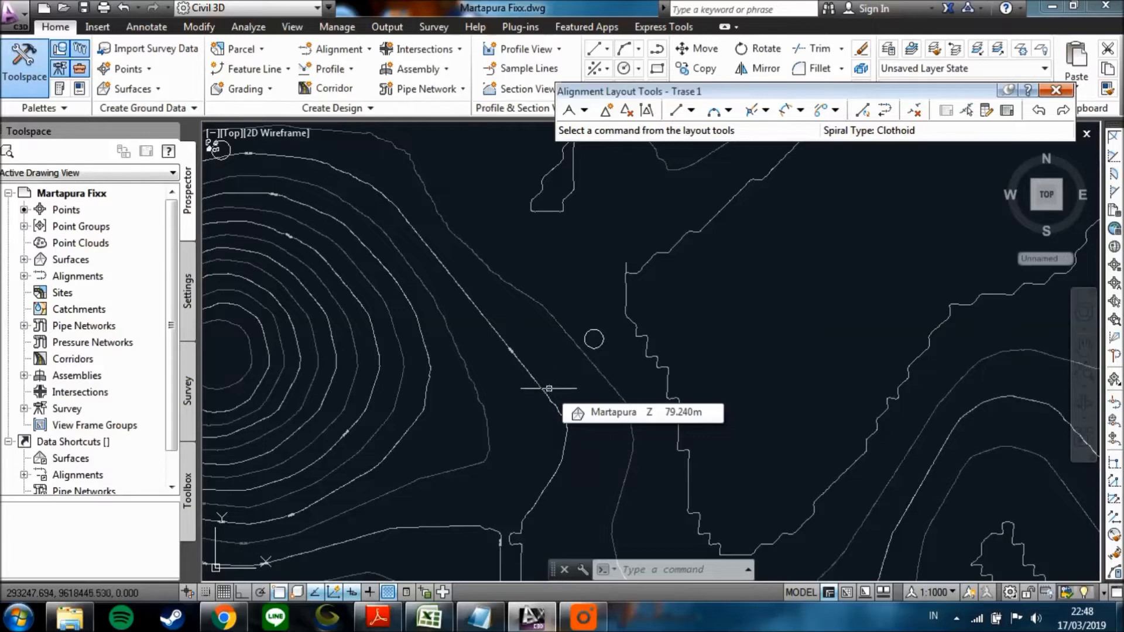
pyautogui.scroll(-3, 473, 359)
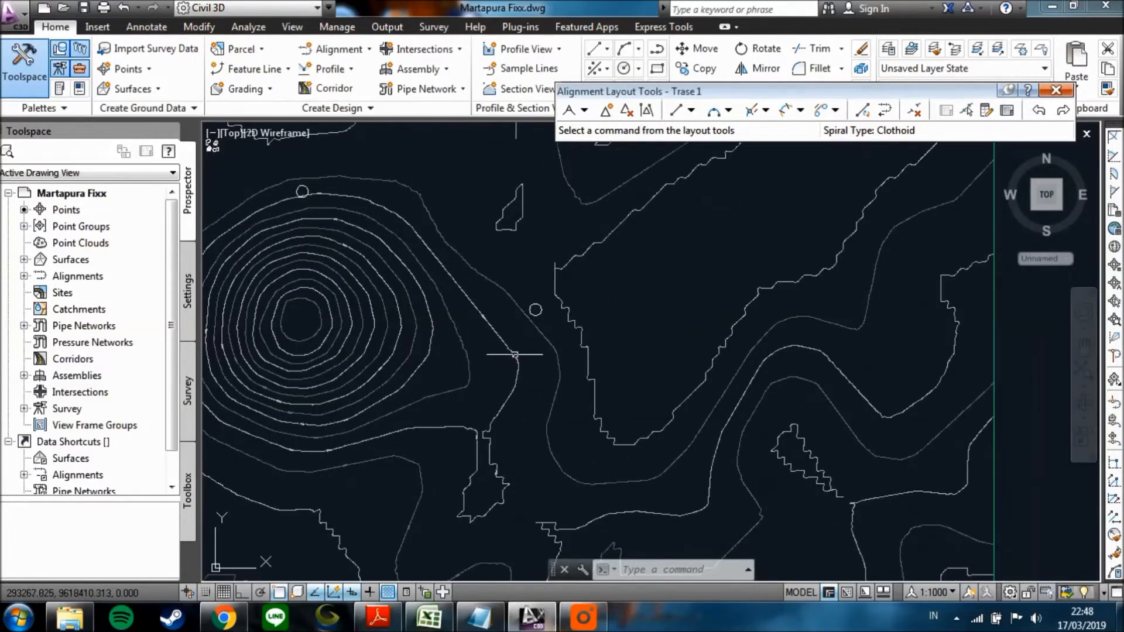
pyautogui.scroll(2, 527, 328)
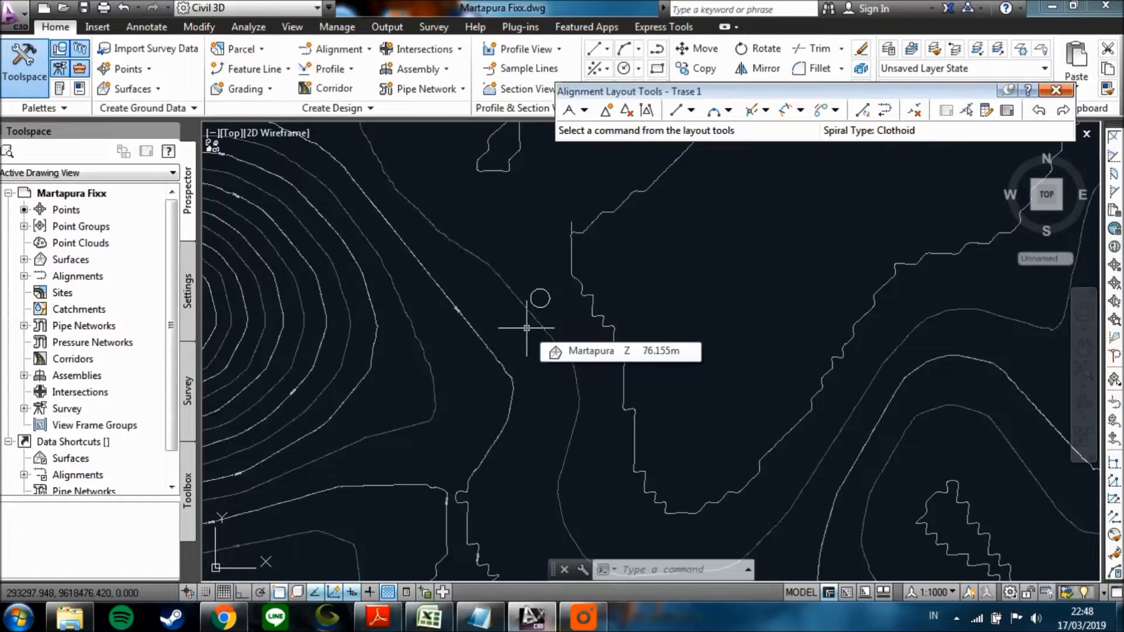
pyautogui.moveTo(527, 327); pyautogui.dragTo(523, 354, button='middle')
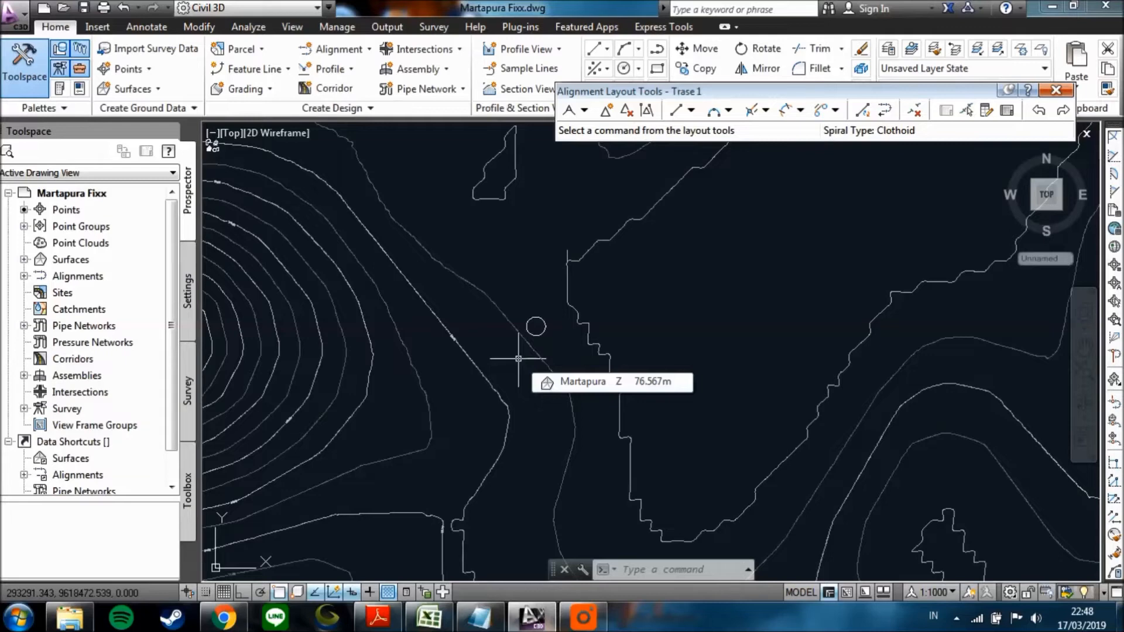
pyautogui.moveTo(513, 375); pyautogui.dragTo(517, 385, button='middle')
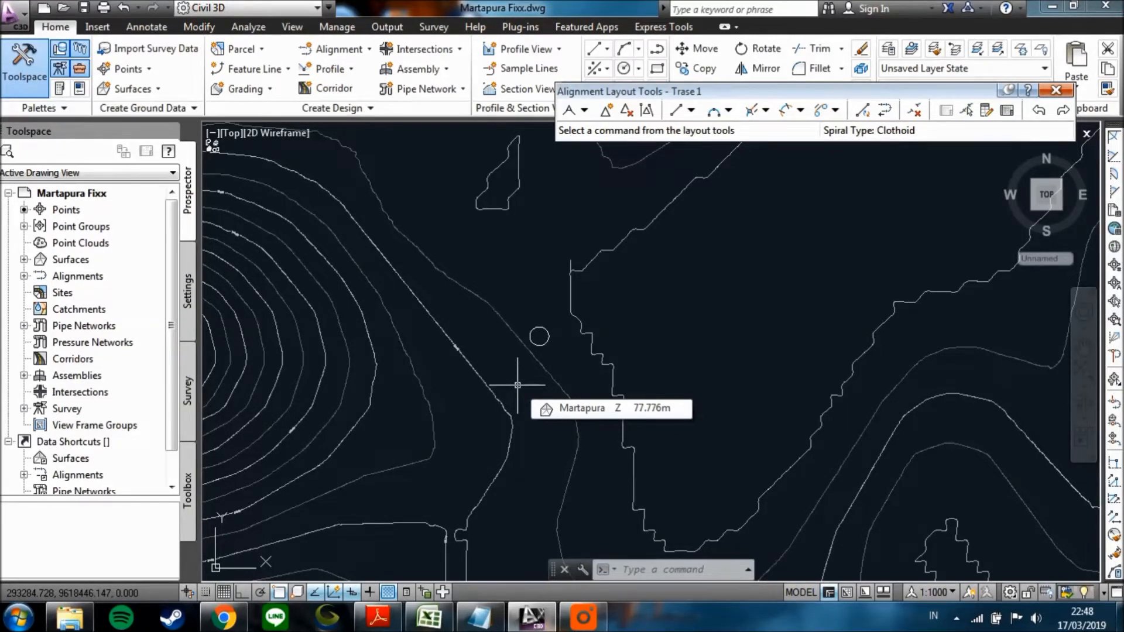
pyautogui.scroll(-3, 517, 385)
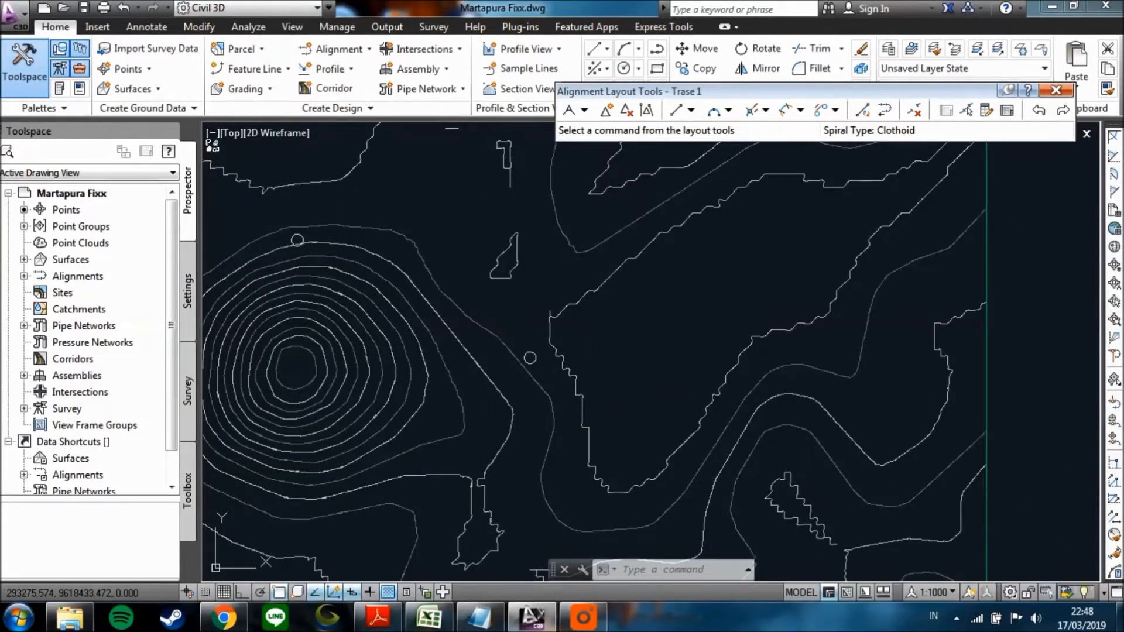
pyautogui.scroll(1, 509, 351)
pyautogui.scroll(1, 533, 357)
pyautogui.moveTo(532, 357); pyautogui.dragTo(588, 375, button='middle')
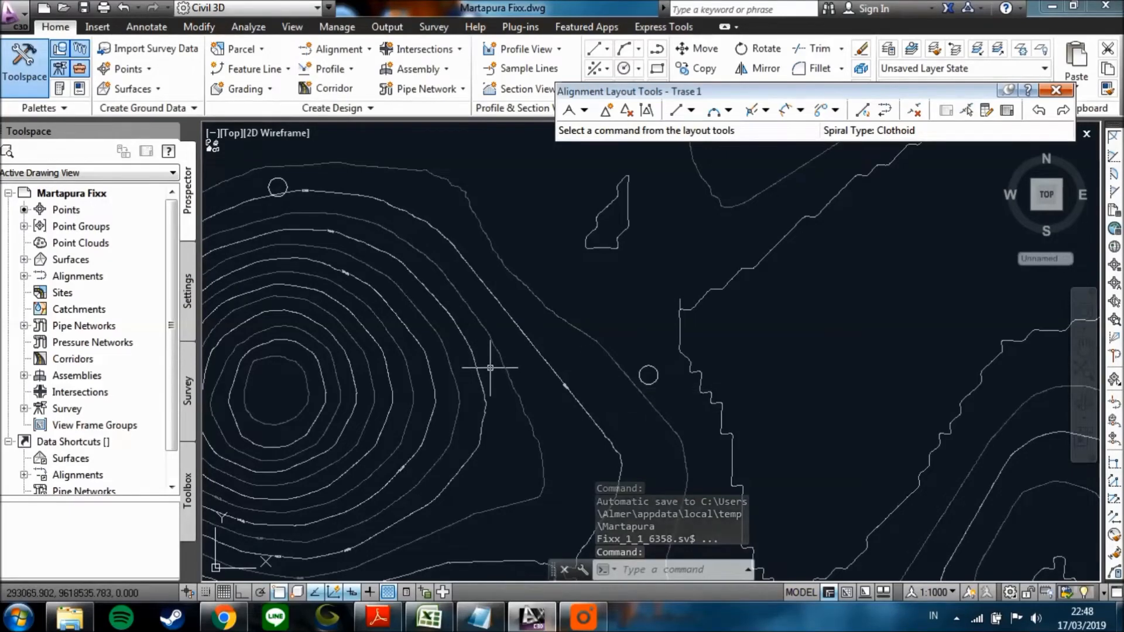
# Examine the intended route from the circle on the hill's northern slope past the middle circle to the southern circle.
pyautogui.scroll(-1, 490, 368)
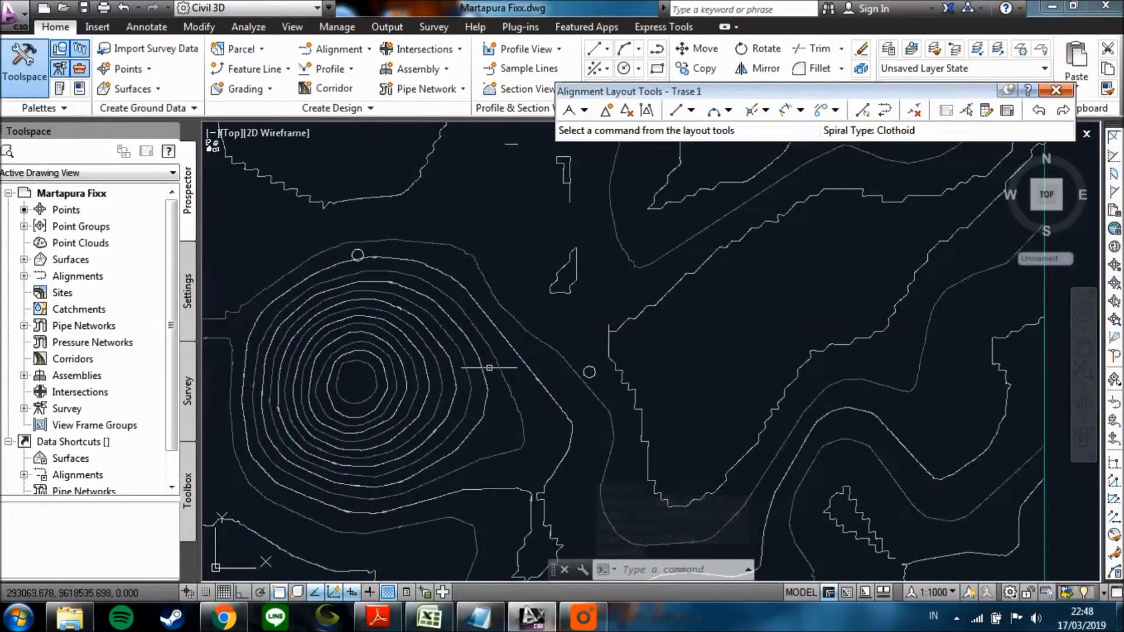
pyautogui.moveTo(490, 367); pyautogui.dragTo(483, 341, button='middle')
pyautogui.scroll(2, 502, 299)
pyautogui.moveTo(475, 302); pyautogui.dragTo(544, 350, button='middle')
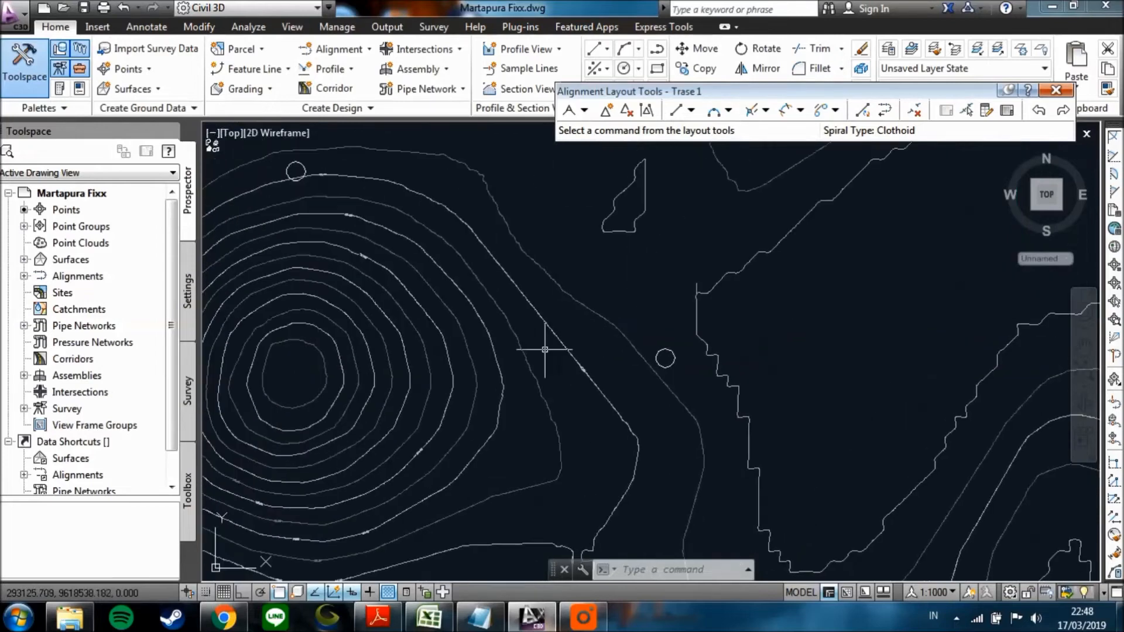
pyautogui.scroll(-2, 352, 269)
pyautogui.moveTo(363, 264); pyautogui.dragTo(301, 204, button='middle')
pyautogui.scroll(-2, 468, 321)
pyautogui.moveTo(468, 322); pyautogui.dragTo(452, 261, button='middle')
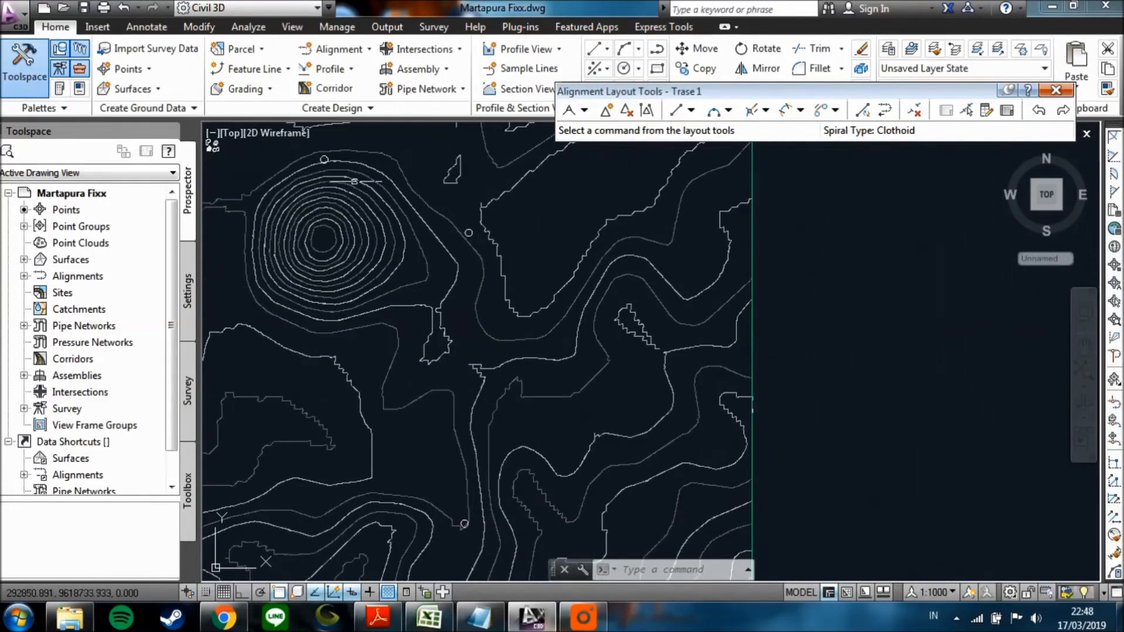
pyautogui.scroll(2, 412, 294)
pyautogui.moveTo(429, 318); pyautogui.dragTo(453, 412, button='middle')
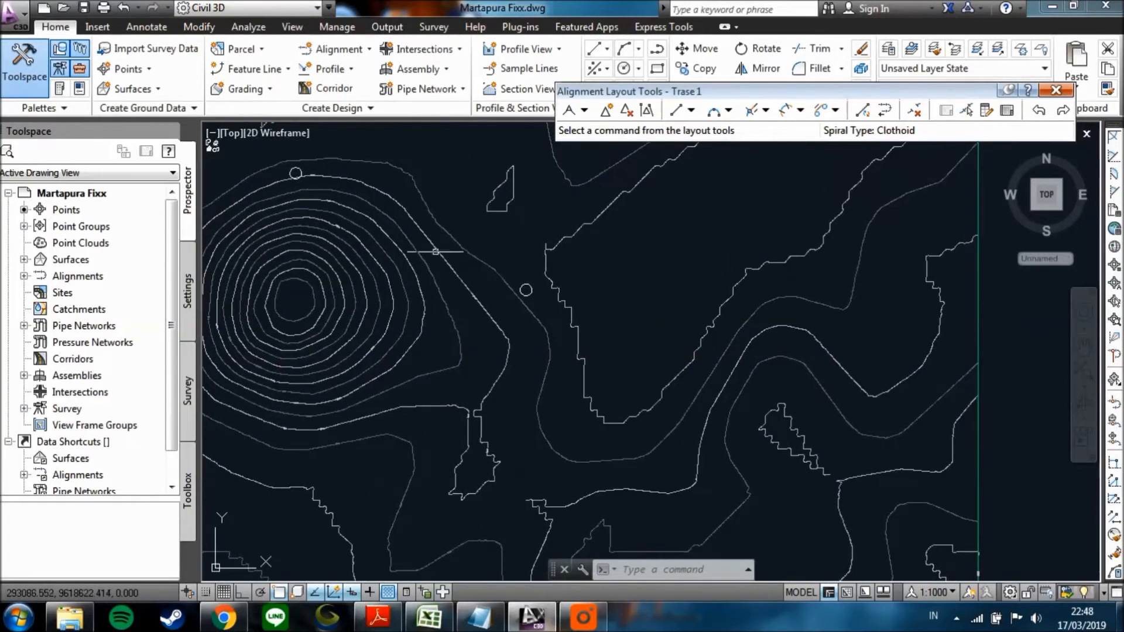
pyautogui.scroll(2, 445, 252)
pyautogui.scroll(-2, 535, 302)
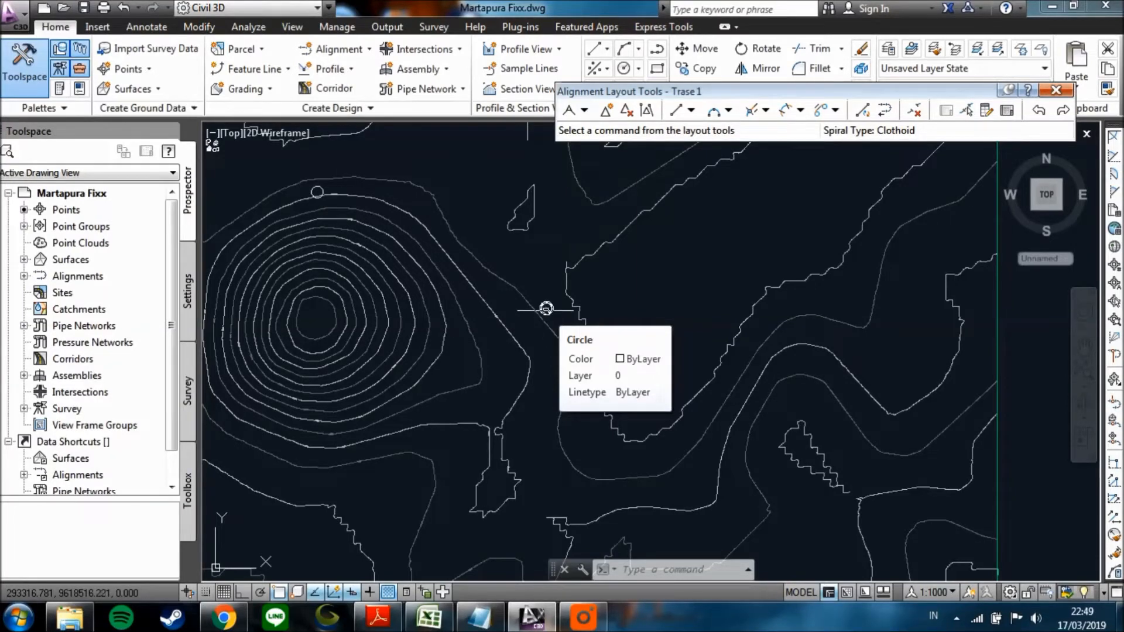
# Draw the first Tangent-Tangent (No curves) segment from the centre of the hill's northern circle to the centre of the middle circle.
pyautogui.click(583, 112)
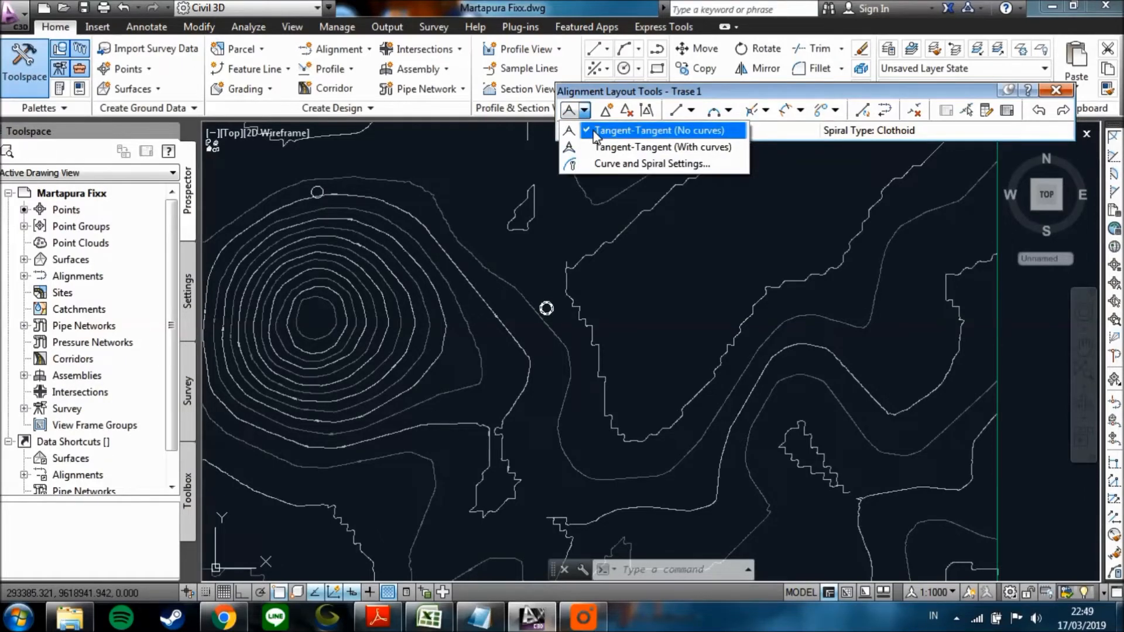
pyautogui.click(586, 113)
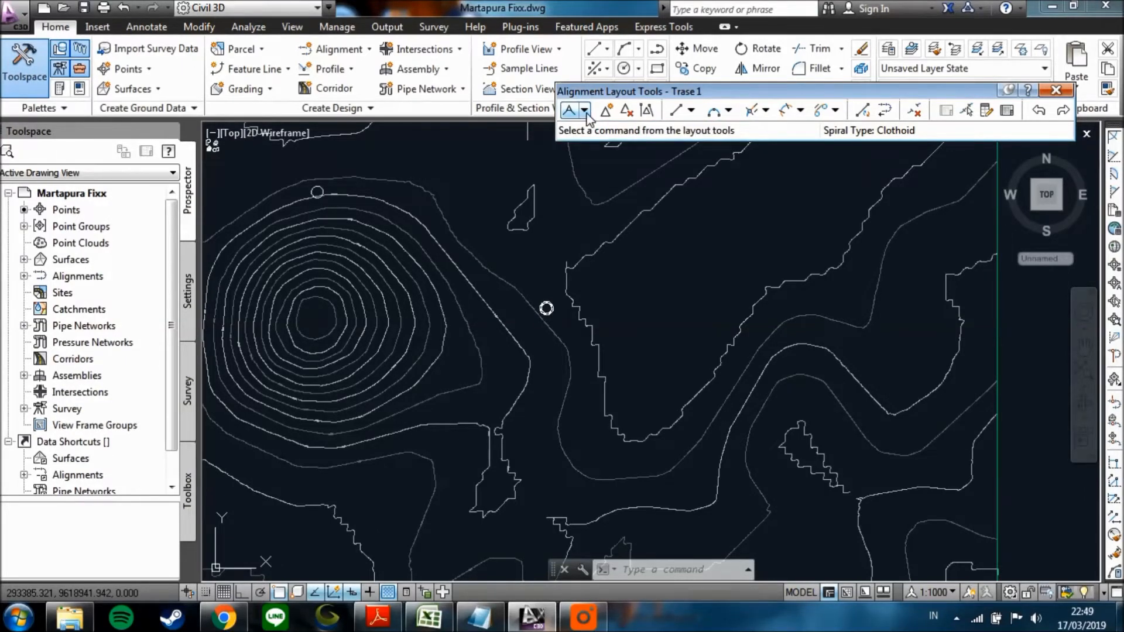
pyautogui.click(586, 113)
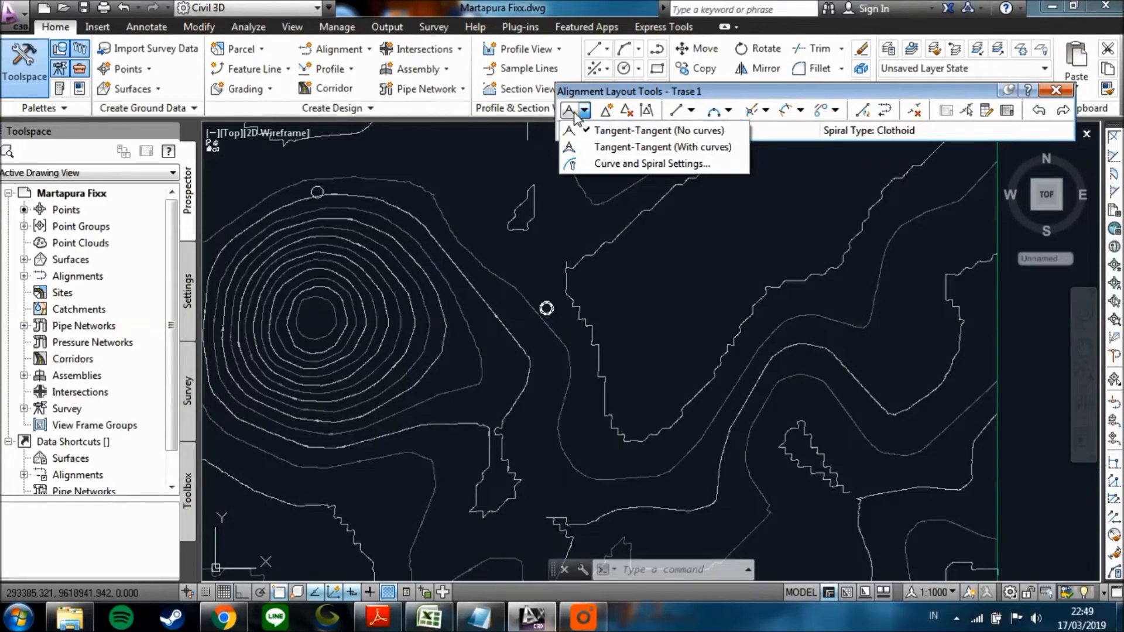
pyautogui.click(597, 132)
pyautogui.scroll(5, 324, 197)
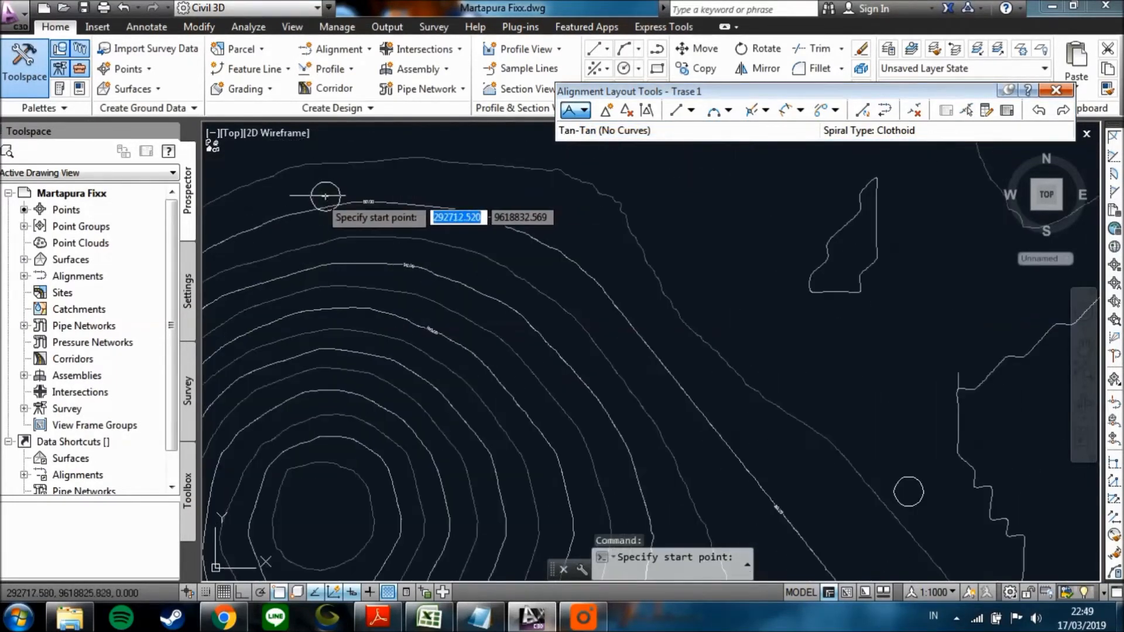
pyautogui.scroll(4, 324, 196)
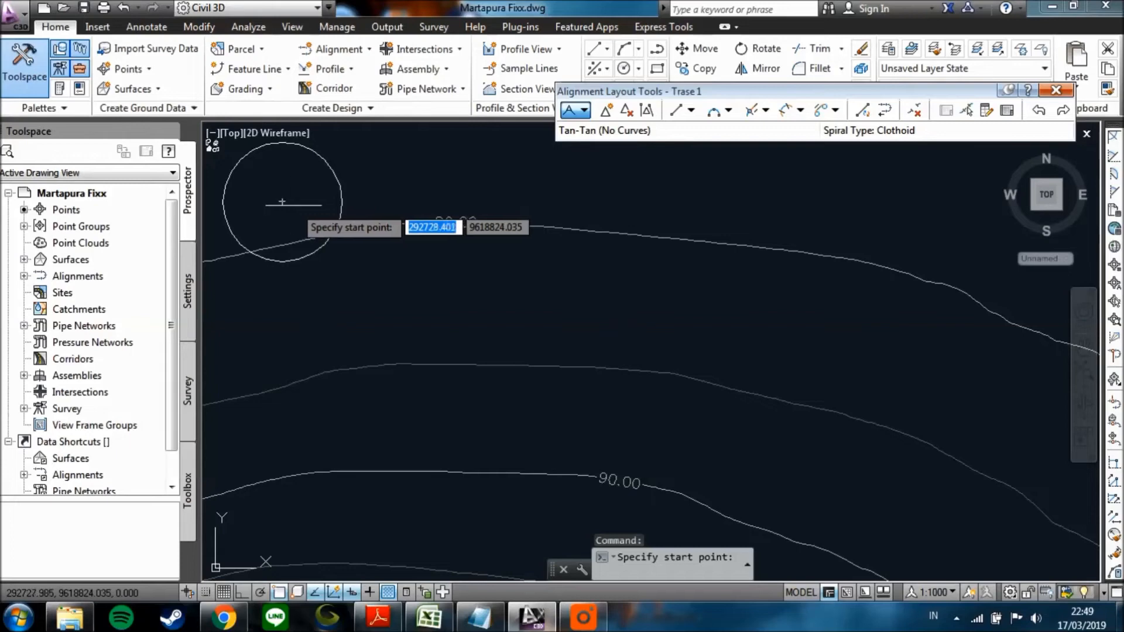
pyautogui.click(283, 193)
pyautogui.scroll(-6, 409, 258)
pyautogui.scroll(-2, 386, 263)
pyautogui.scroll(6, 730, 418)
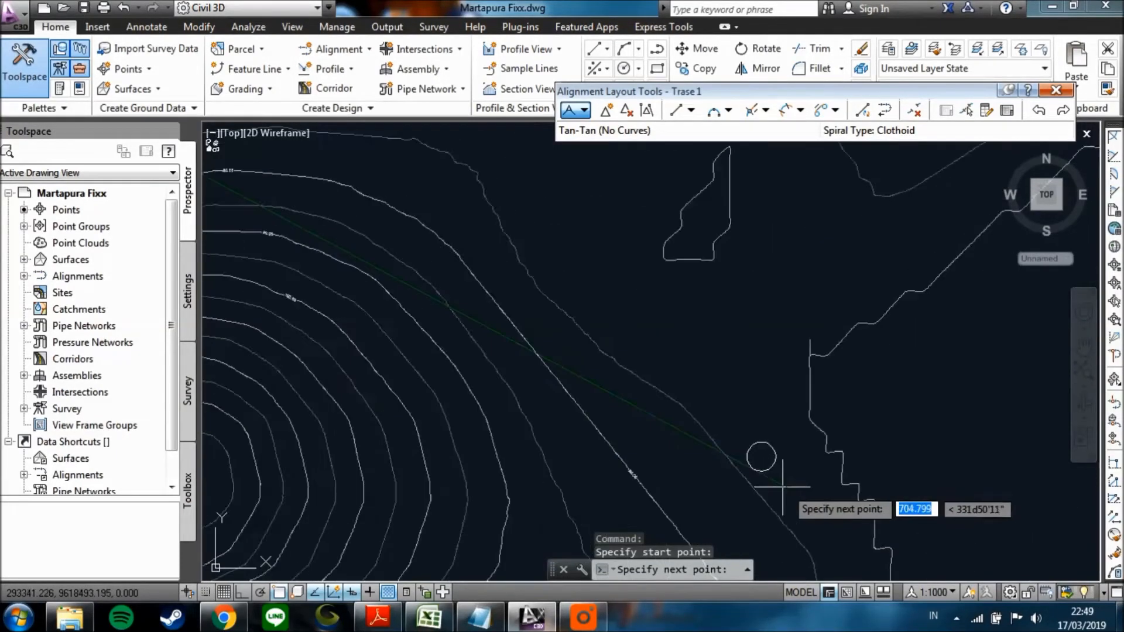
pyautogui.click(730, 417)
# Continue the alignment with a second tangent to the centre of the southern circle and finish the tangent layout.
pyautogui.scroll(5, 722, 501)
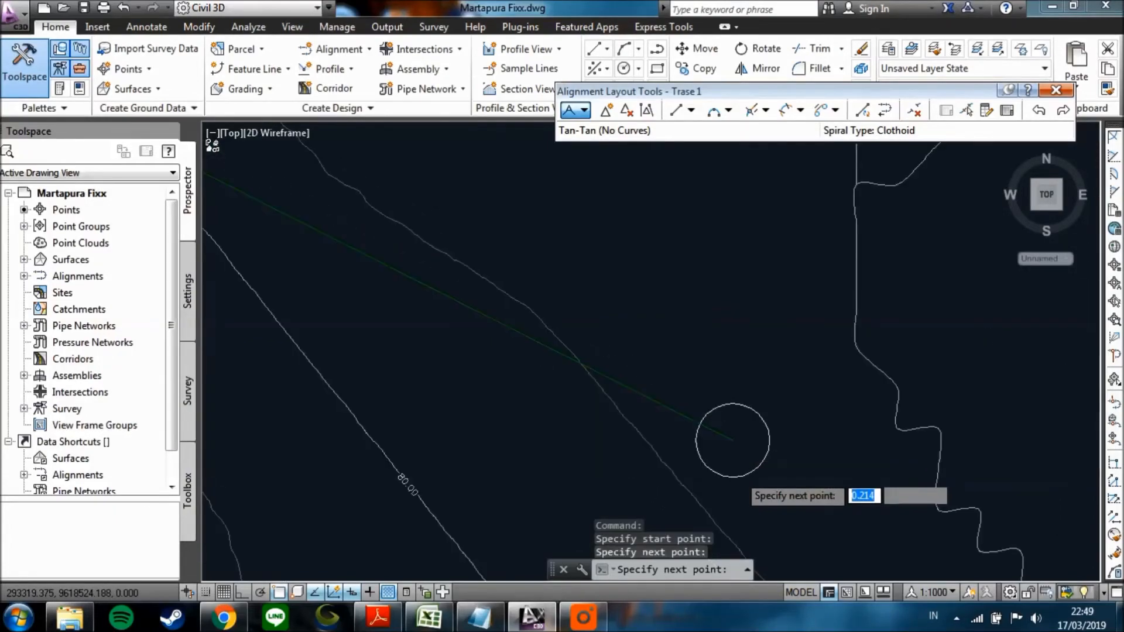
pyautogui.moveTo(710, 465); pyautogui.dragTo(649, 290, button='middle')
pyautogui.moveTo(641, 457); pyautogui.dragTo(615, 291, button='middle')
pyautogui.moveTo(627, 462); pyautogui.dragTo(590, 287, button='middle')
pyautogui.scroll(10, 584, 389)
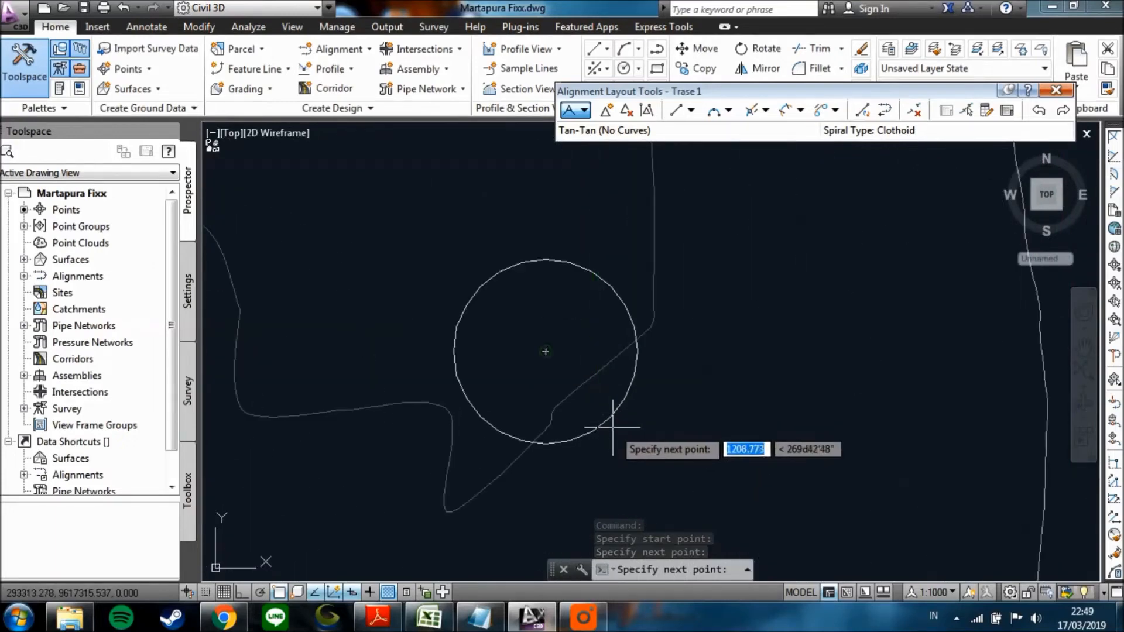
pyautogui.click(545, 352)
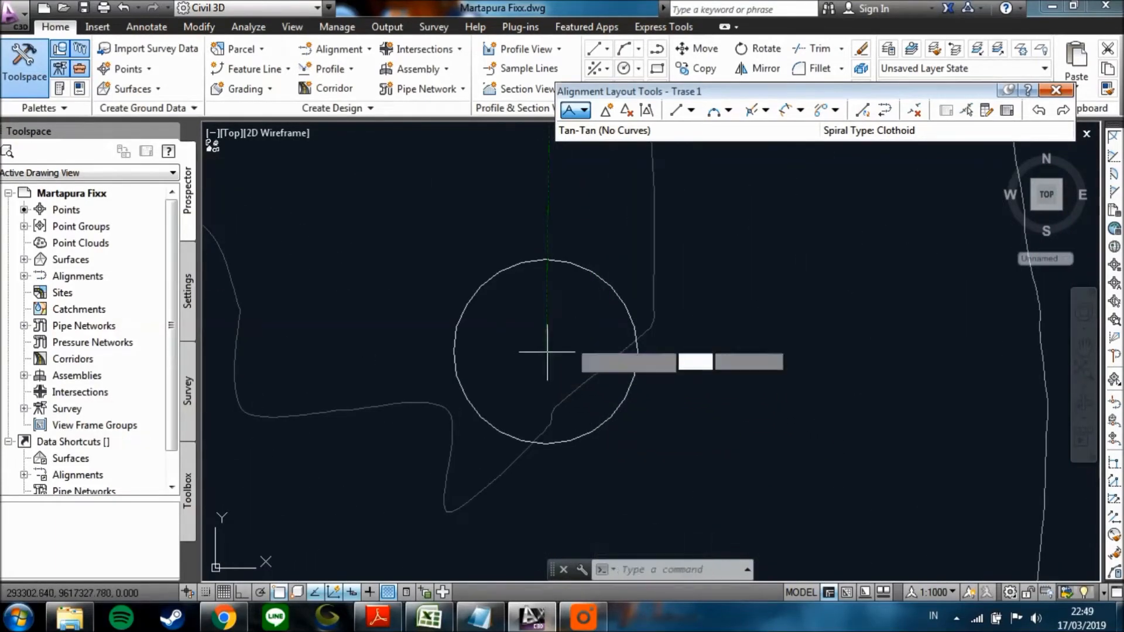
pyautogui.press('Return')
# Examine the two drawn tangents of Trase 1 against the contours, from the southern circle up to the bend at the middle circle.
pyautogui.scroll(-6, 609, 313)
pyautogui.moveTo(529, 291); pyautogui.dragTo(514, 484, button='middle')
pyautogui.scroll(-4, 499, 336)
pyautogui.moveTo(500, 336); pyautogui.dragTo(509, 410, button='middle')
pyautogui.moveTo(497, 302)
pyautogui.mouseDown(button='middle')
pyautogui.moveTo(509, 387)
pyautogui.moveTo(478, 431)
pyautogui.mouseUp(button='middle')
pyautogui.scroll(-3, 499, 378)
pyautogui.scroll(-3, 480, 396)
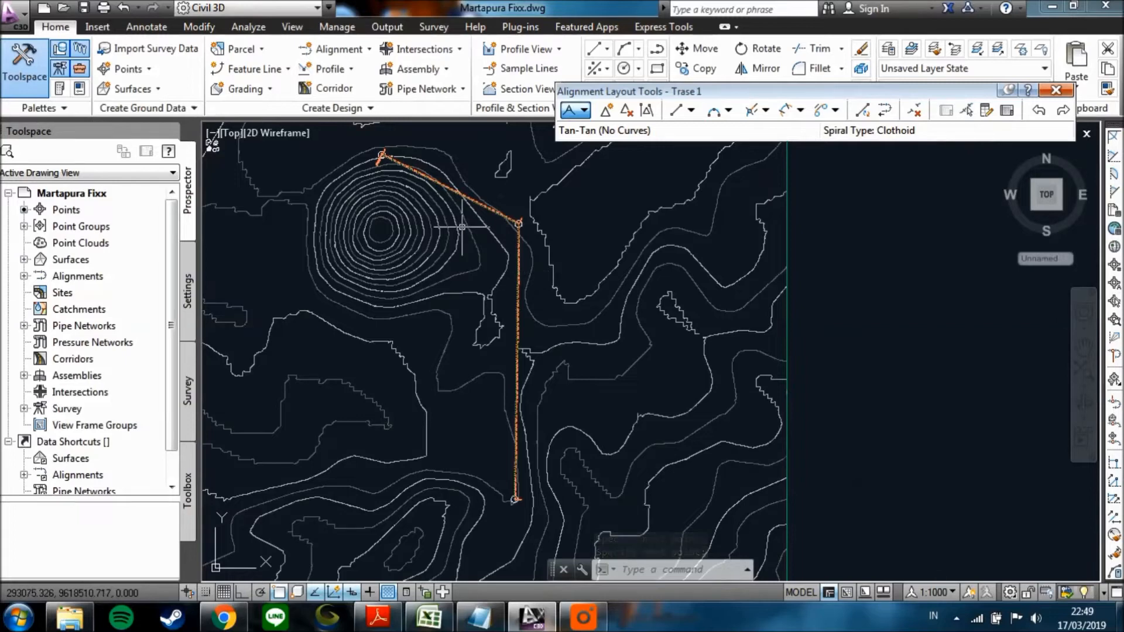
pyautogui.scroll(2, 517, 223)
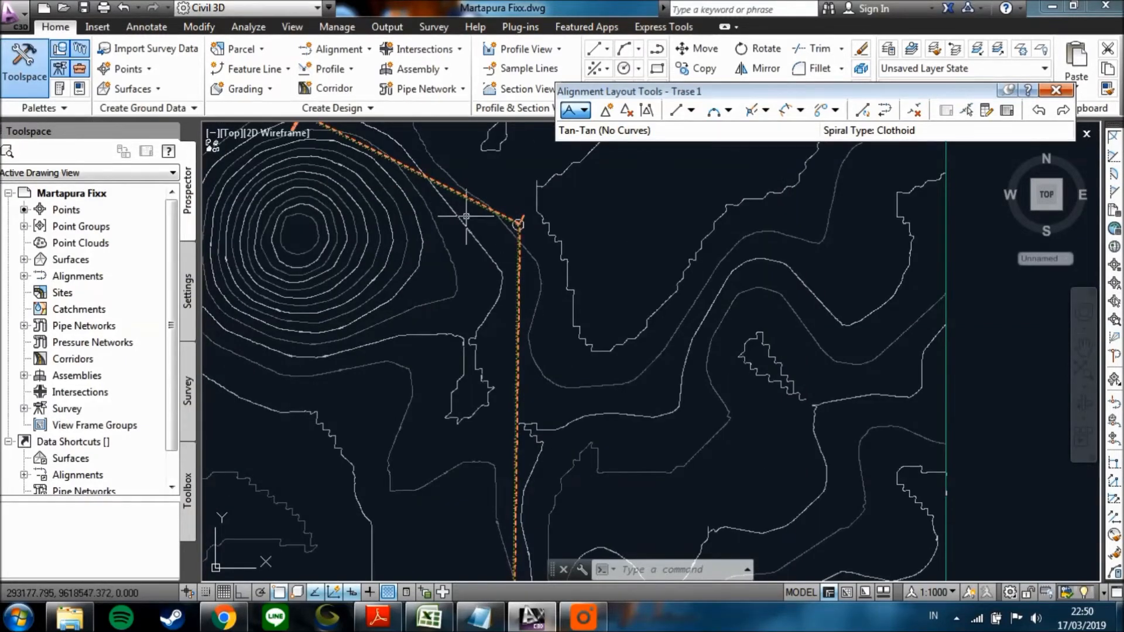
# Start a Tangent-Tangent (With curves) layout for Trase 1 at the centre of the middle circle.
pyautogui.scroll(-2, 542, 300)
pyautogui.moveTo(542, 300); pyautogui.dragTo(515, 233, button='middle')
pyautogui.moveTo(510, 394)
pyautogui.mouseDown(button='middle')
pyautogui.moveTo(499, 333)
pyautogui.moveTo(510, 307)
pyautogui.mouseUp(button='middle')
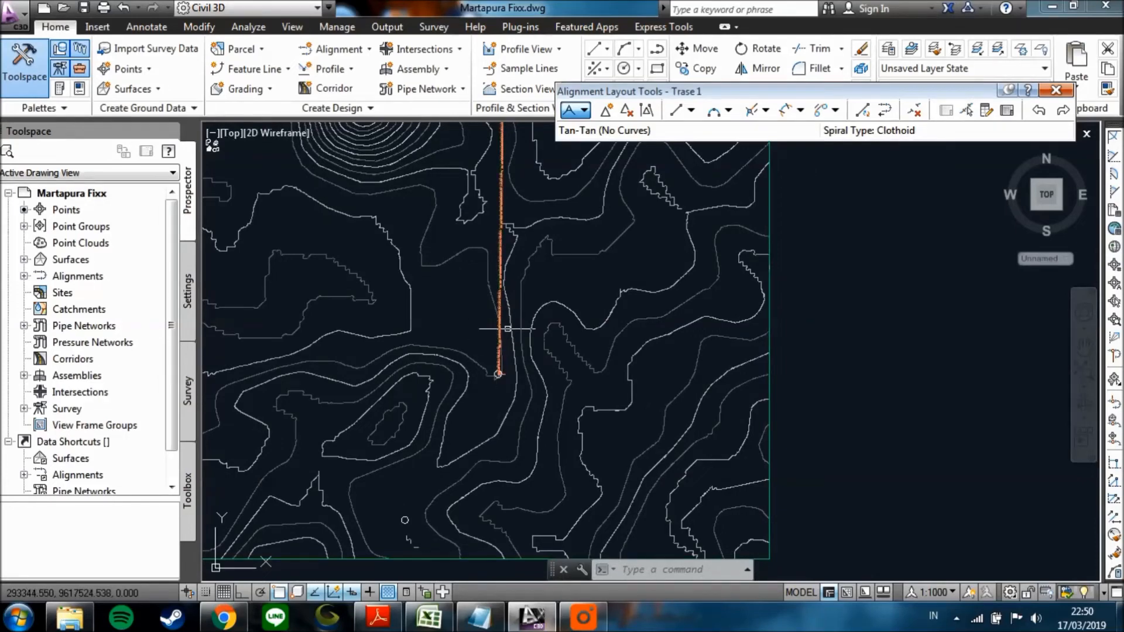
pyautogui.moveTo(525, 375); pyautogui.dragTo(525, 423, button='middle')
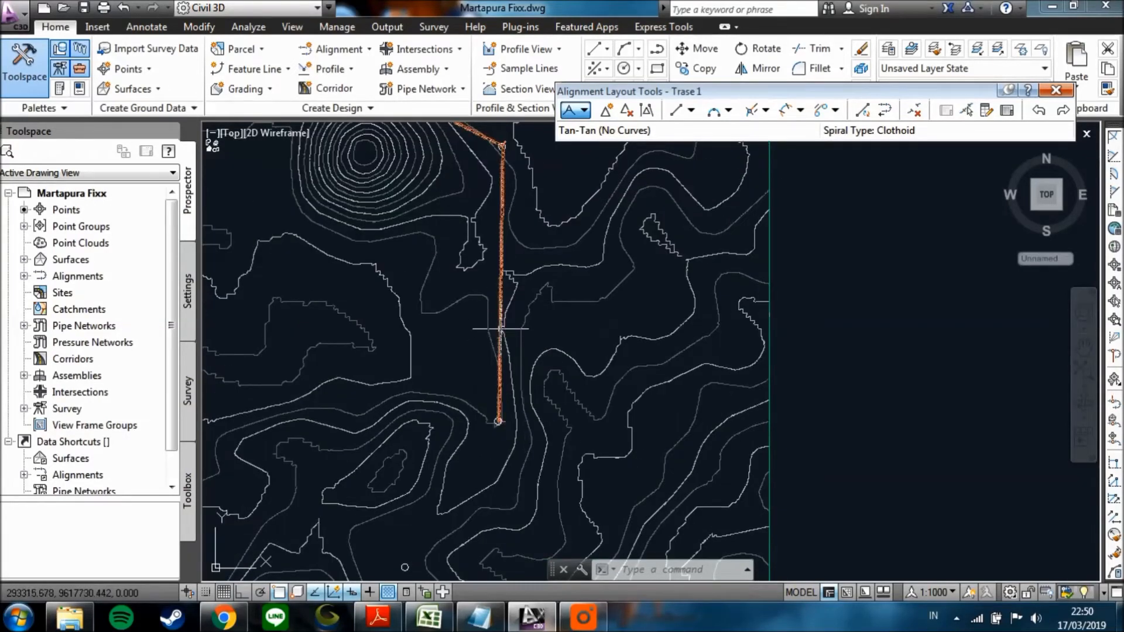
pyautogui.moveTo(498, 329); pyautogui.dragTo(481, 311, button='middle')
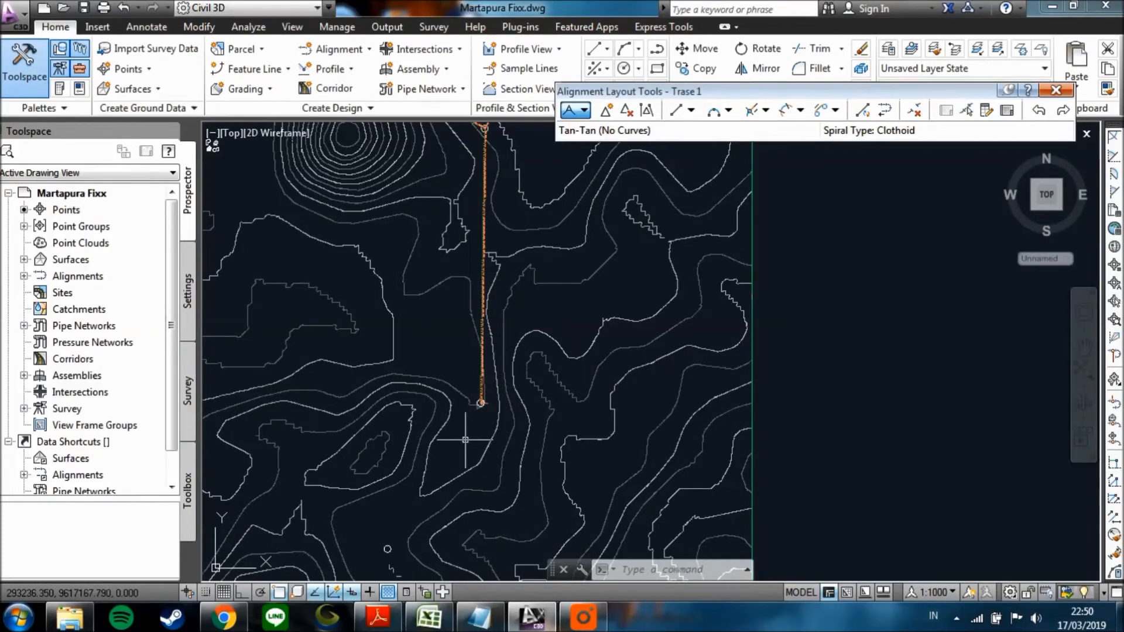
pyautogui.scroll(2, 465, 439)
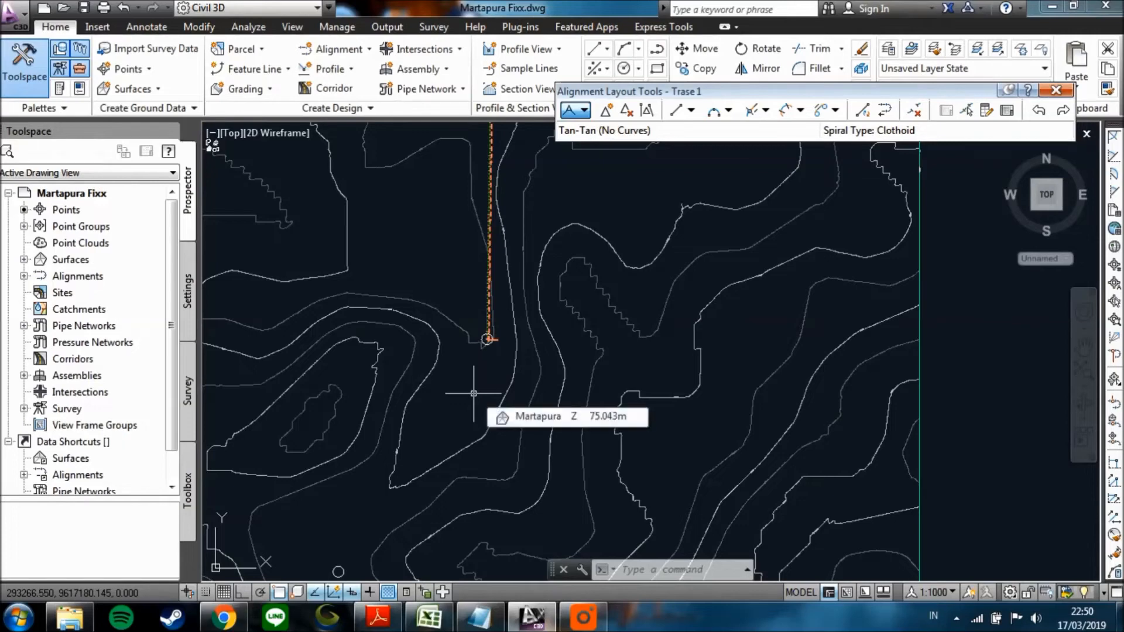
pyautogui.click(585, 111)
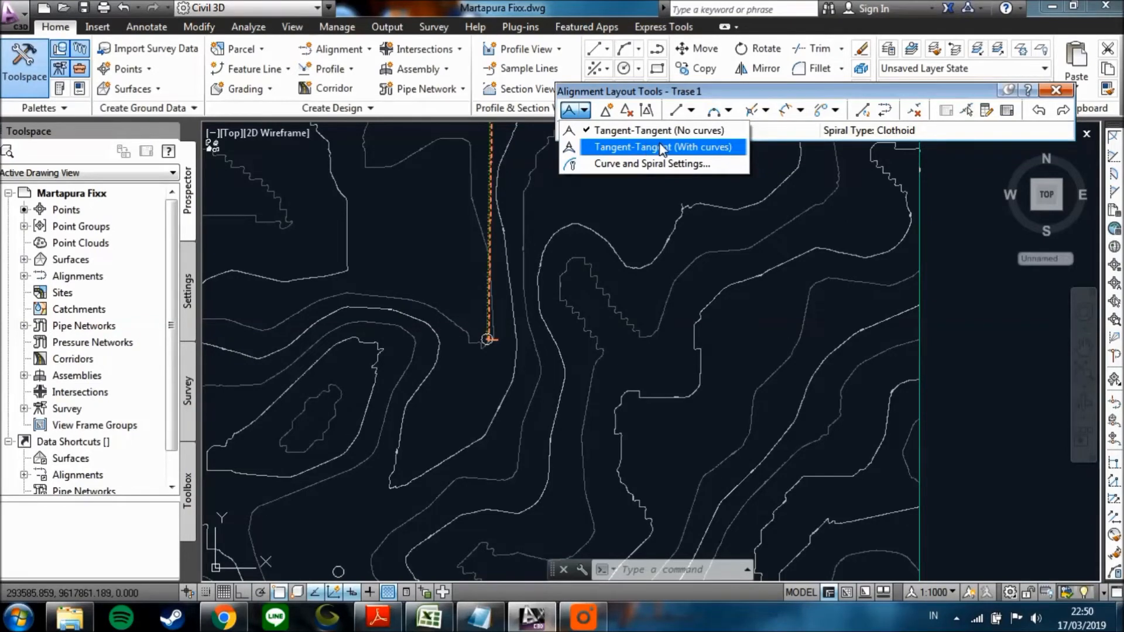
pyautogui.click(706, 153)
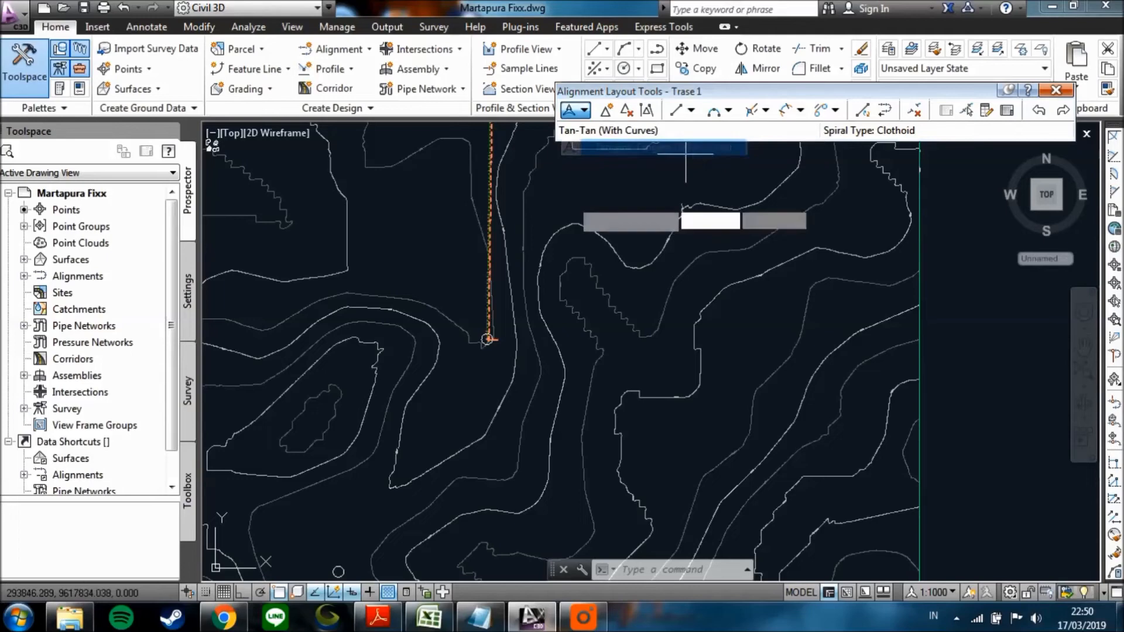
pyautogui.scroll(-4, 462, 252)
pyautogui.scroll(4, 494, 204)
pyautogui.scroll(6, 463, 202)
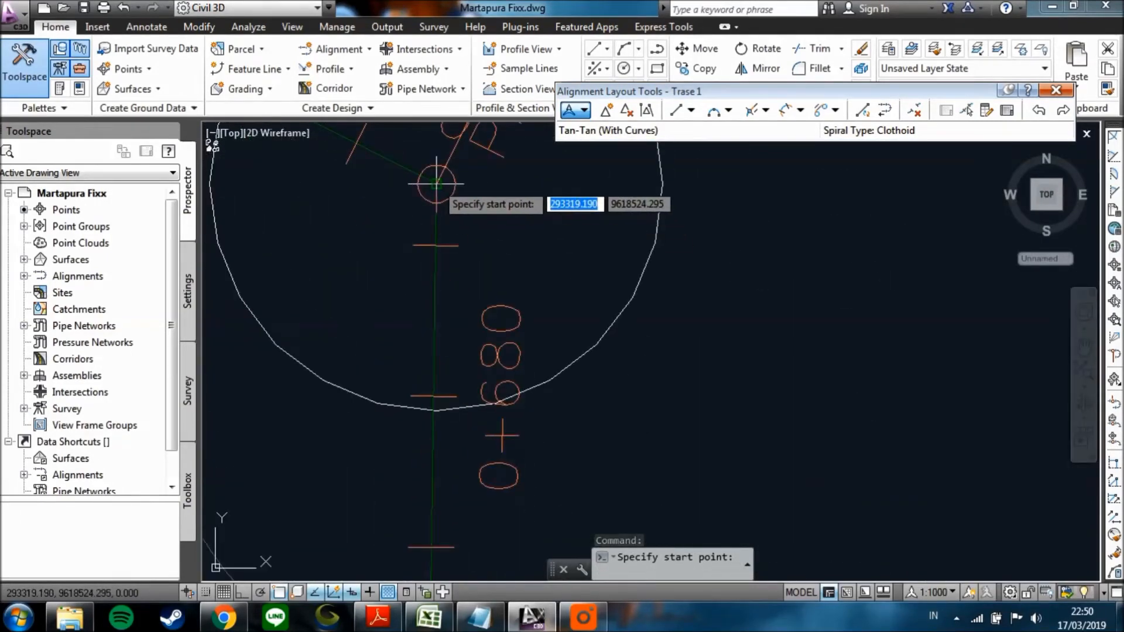
pyautogui.click(437, 184)
# Draw the first with-curves tangent from the middle circle down to the centre of the southern circle.
pyautogui.scroll(-2, 388, 390)
pyautogui.scroll(-4, 348, 418)
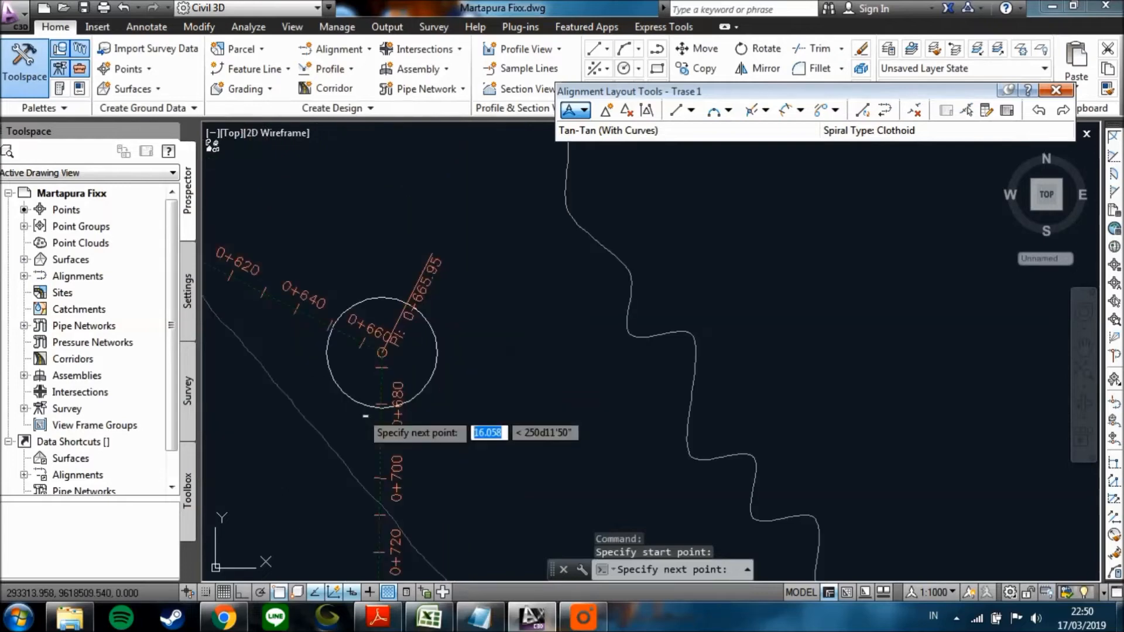
pyautogui.moveTo(333, 432); pyautogui.dragTo(428, 273, button='middle')
pyautogui.scroll(-4, 381, 442)
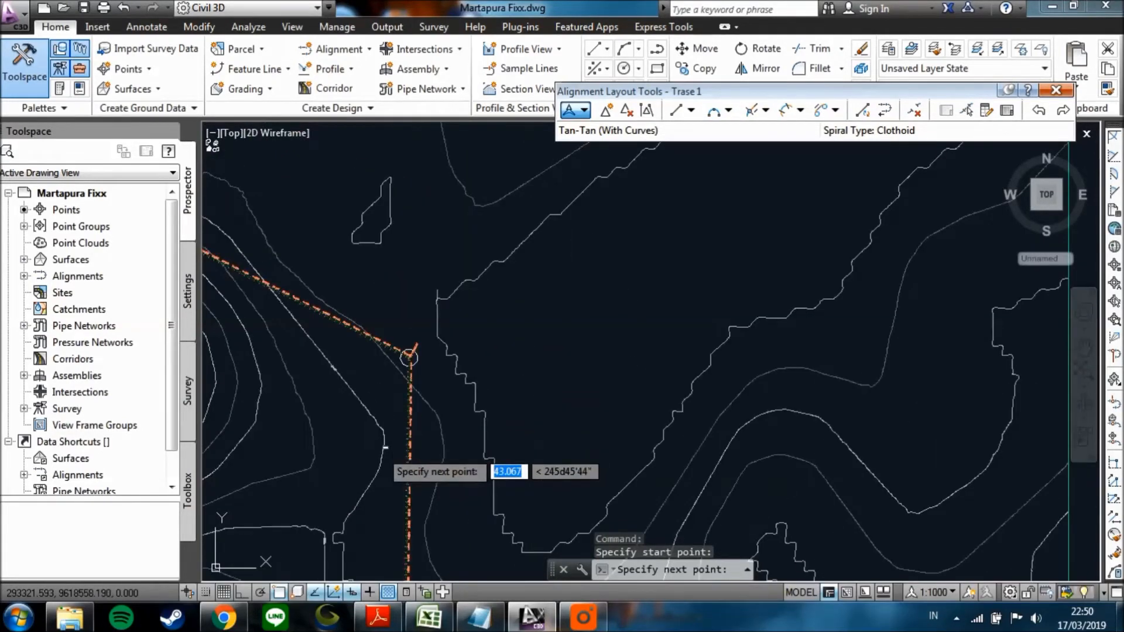
pyautogui.moveTo(381, 442); pyautogui.dragTo(411, 261, button='middle')
pyautogui.moveTo(387, 411); pyautogui.dragTo(411, 228, button='middle')
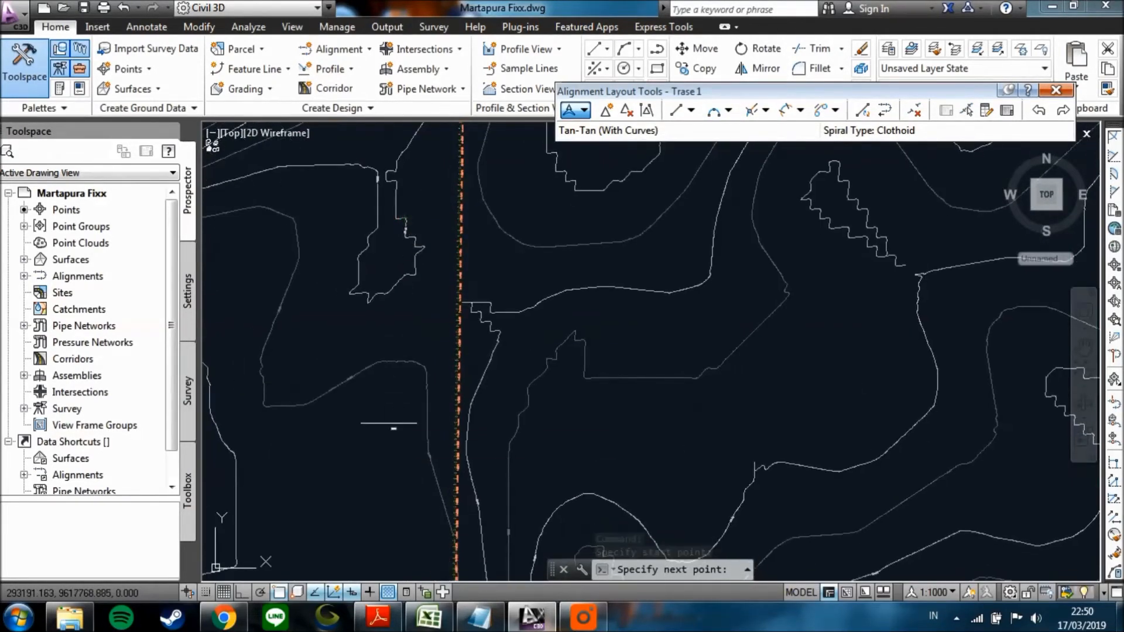
pyautogui.scroll(3, 376, 454)
pyautogui.scroll(5, 469, 422)
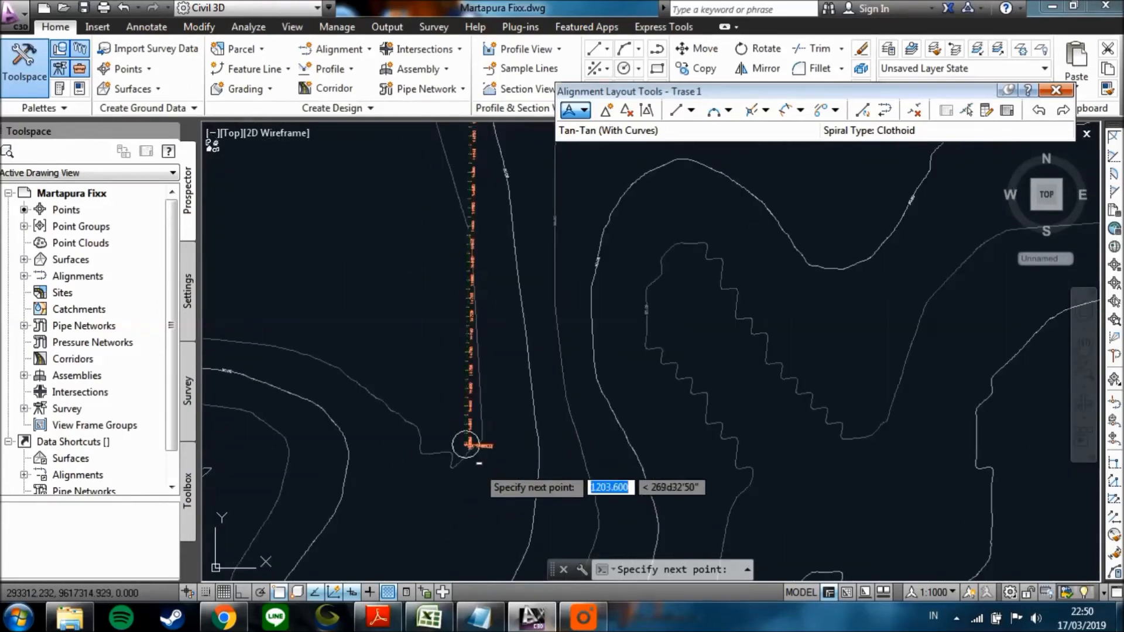
pyautogui.scroll(5, 468, 408)
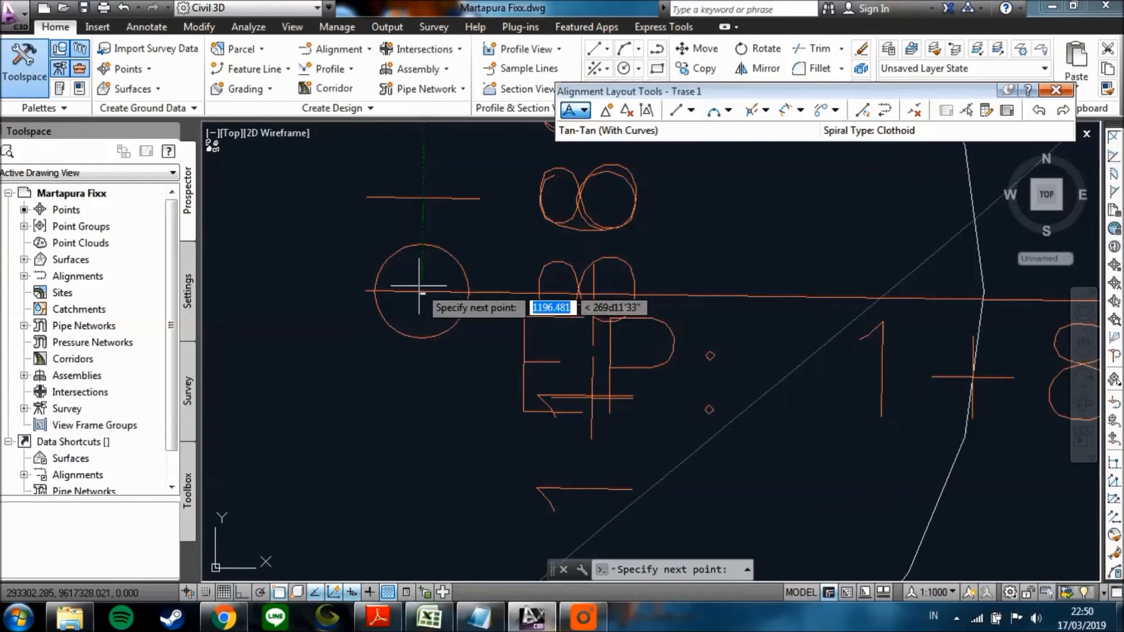
pyautogui.scroll(3, 427, 293)
pyautogui.click(426, 287)
pyautogui.press('Return')
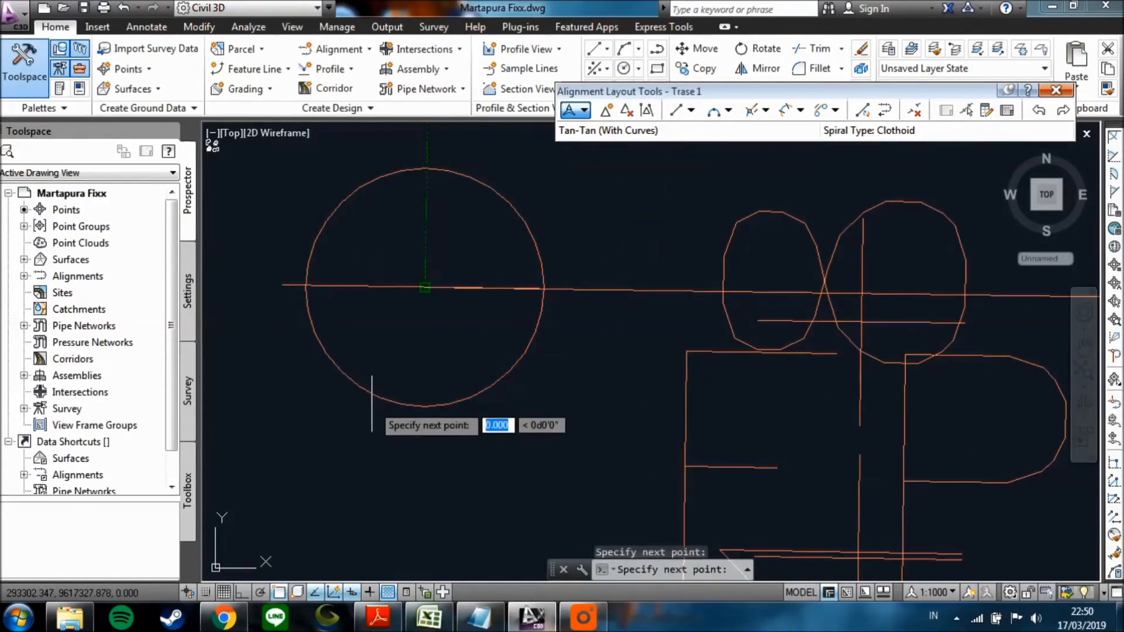
# Extend the alignment with a tangent to the centre of the next circle to the southwest and finish the layout.
pyautogui.scroll(-5, 373, 406)
pyautogui.scroll(-6, 372, 406)
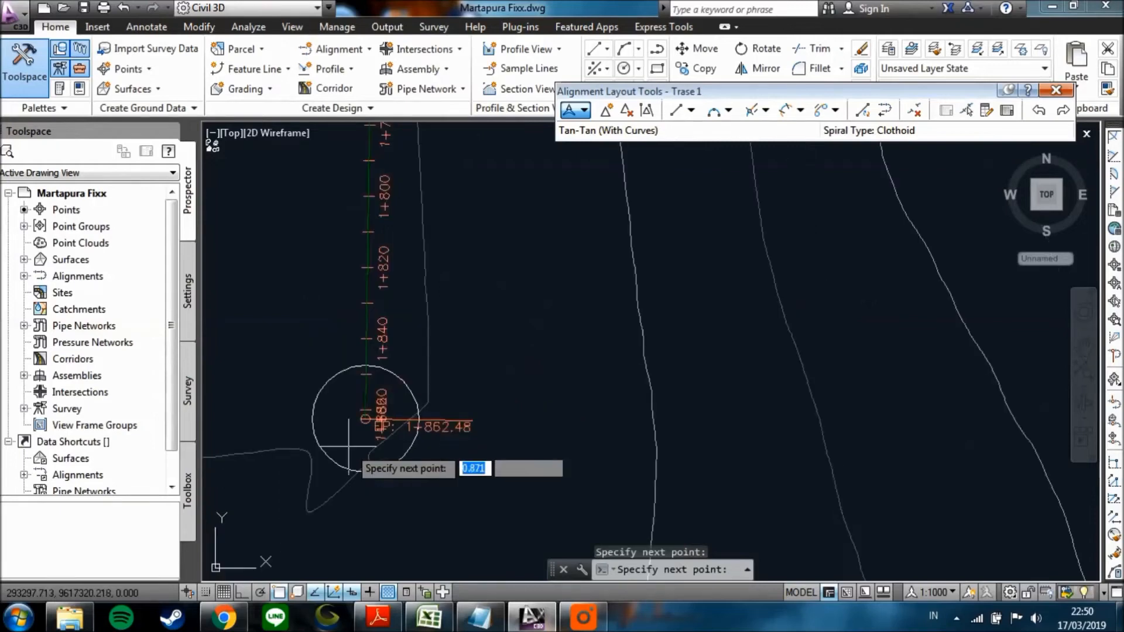
pyautogui.scroll(-3, 347, 440)
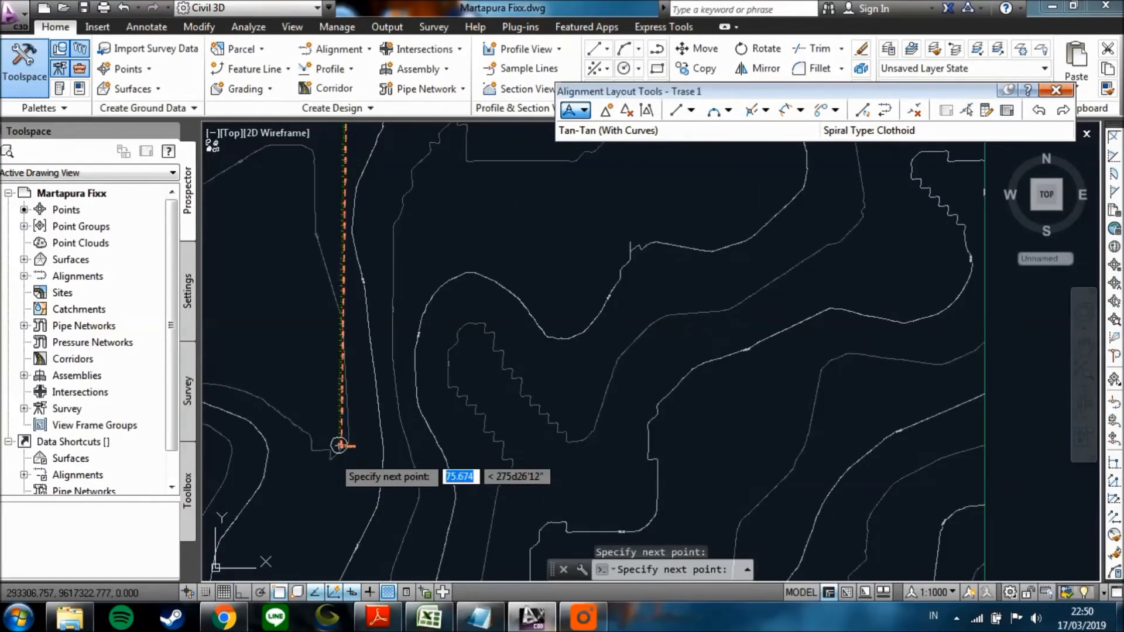
pyautogui.moveTo(348, 446); pyautogui.dragTo(492, 326, button='middle')
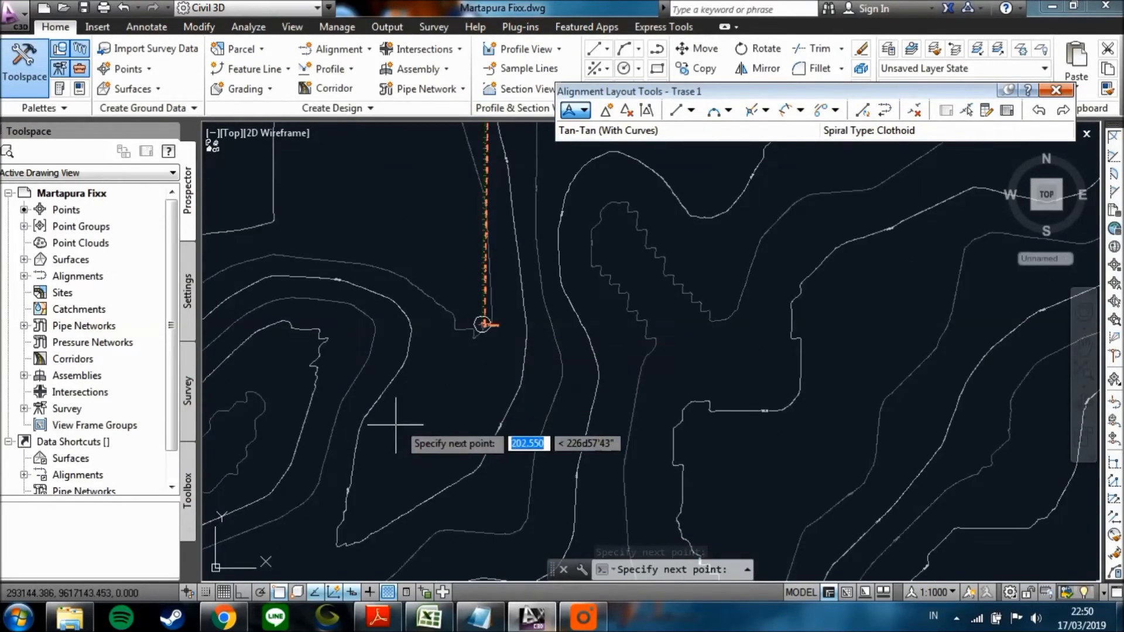
pyautogui.moveTo(336, 495); pyautogui.dragTo(542, 301, button='middle')
pyautogui.scroll(4, 438, 502)
pyautogui.scroll(4, 467, 414)
pyautogui.scroll(2, 524, 470)
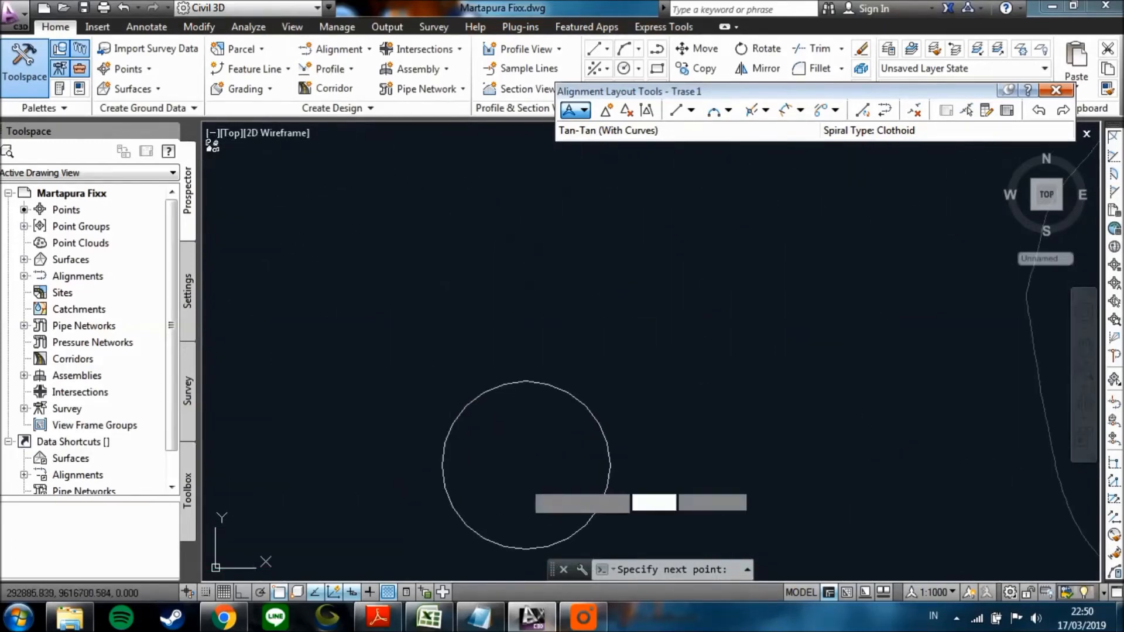
pyautogui.click(525, 465)
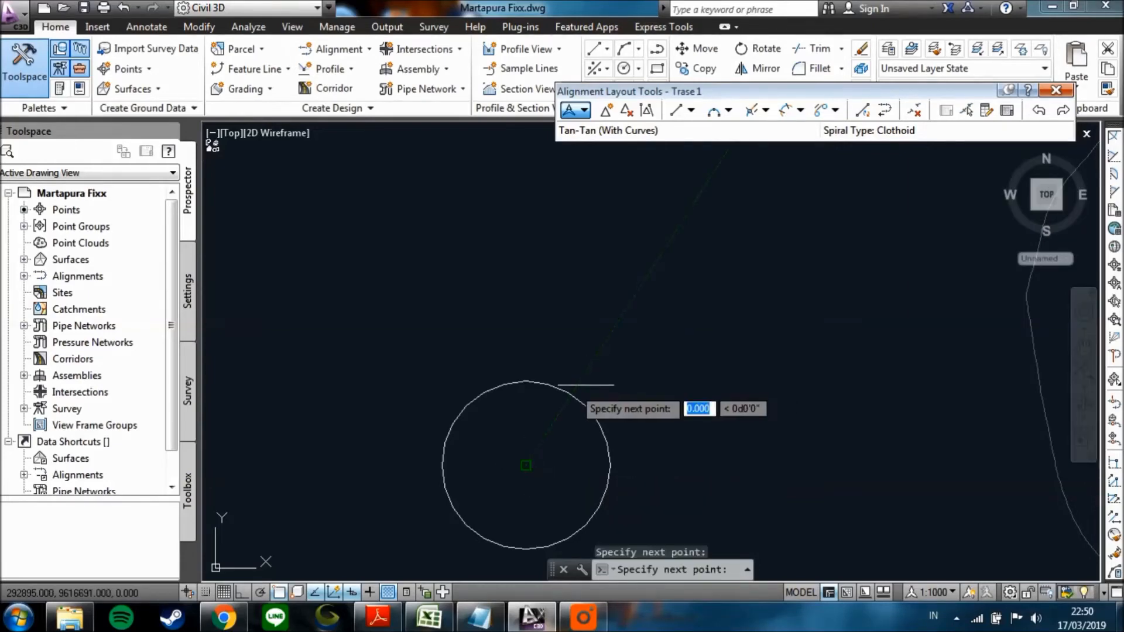
pyautogui.press('Return')
pyautogui.scroll(-4, 572, 384)
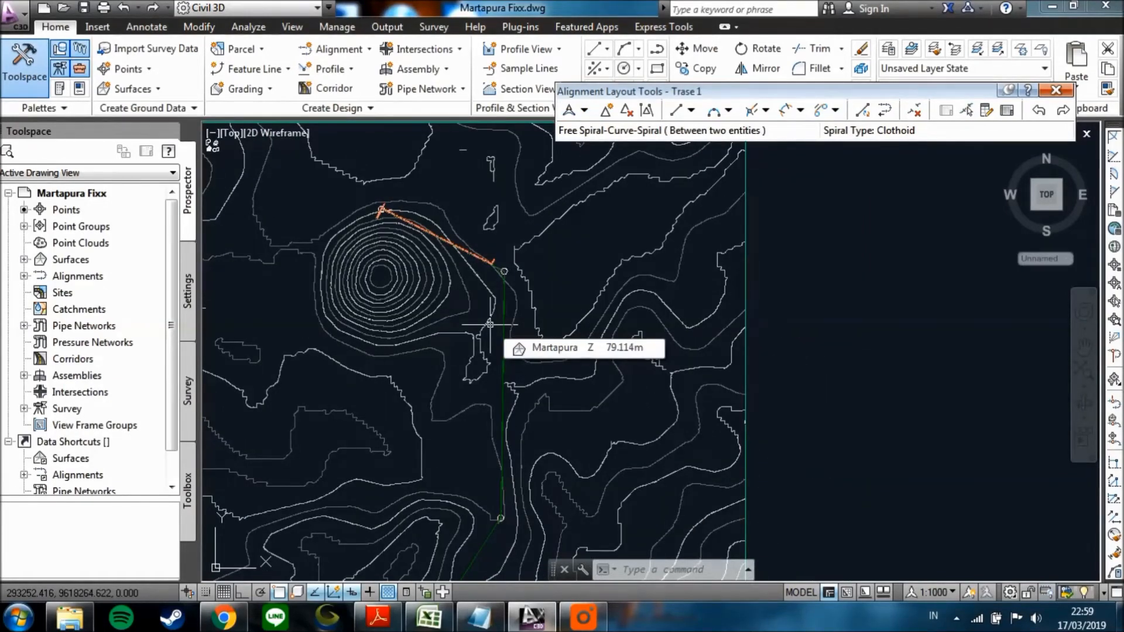
# Start a Free Spiral-Curve-Spiral between the two tangents meeting at the middle circle, with a solution angle of less than 180.
pyautogui.scroll(6, 476, 263)
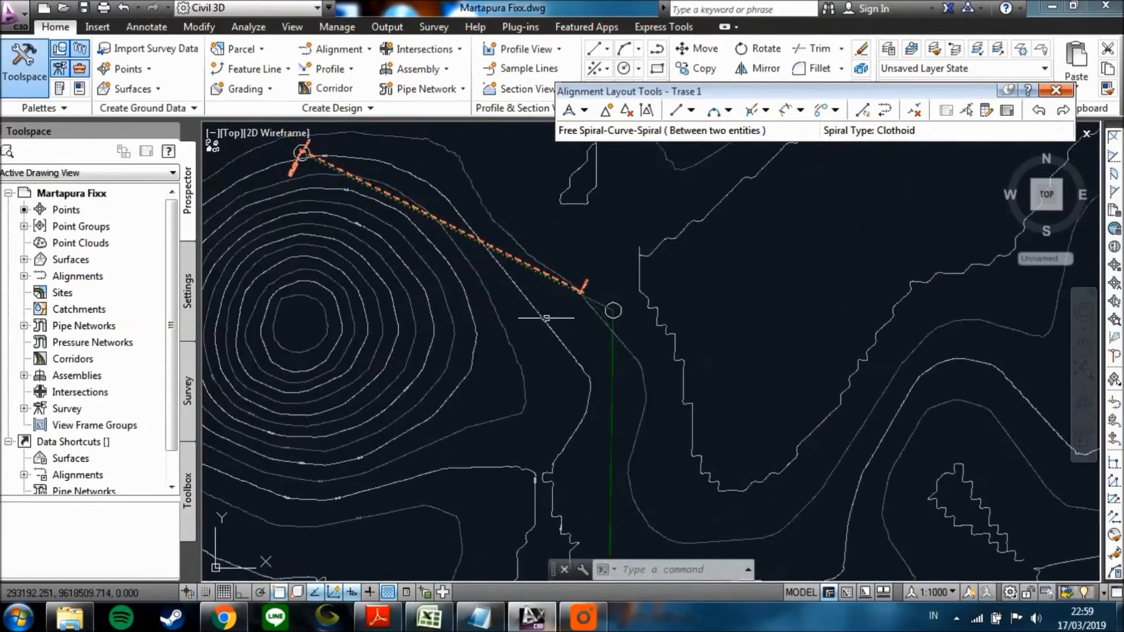
pyautogui.scroll(-3, 607, 364)
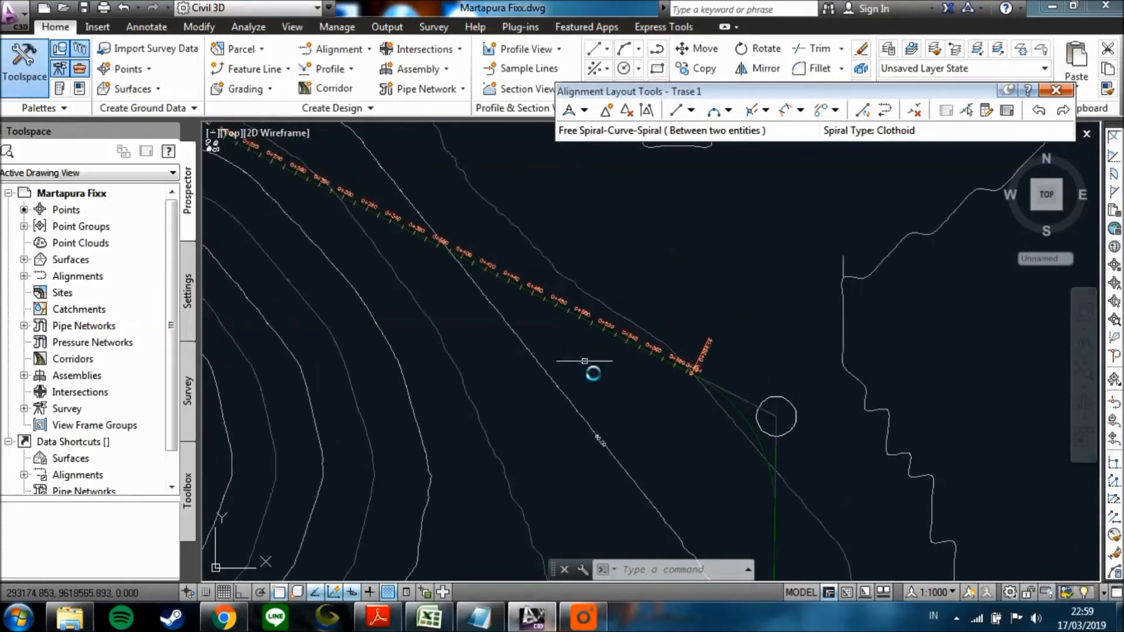
pyautogui.scroll(2, 679, 386)
pyautogui.moveTo(608, 385)
pyautogui.mouseDown(button='middle')
pyautogui.moveTo(574, 402)
pyautogui.moveTo(566, 354)
pyautogui.mouseUp(button='middle')
pyautogui.scroll(-2, 568, 391)
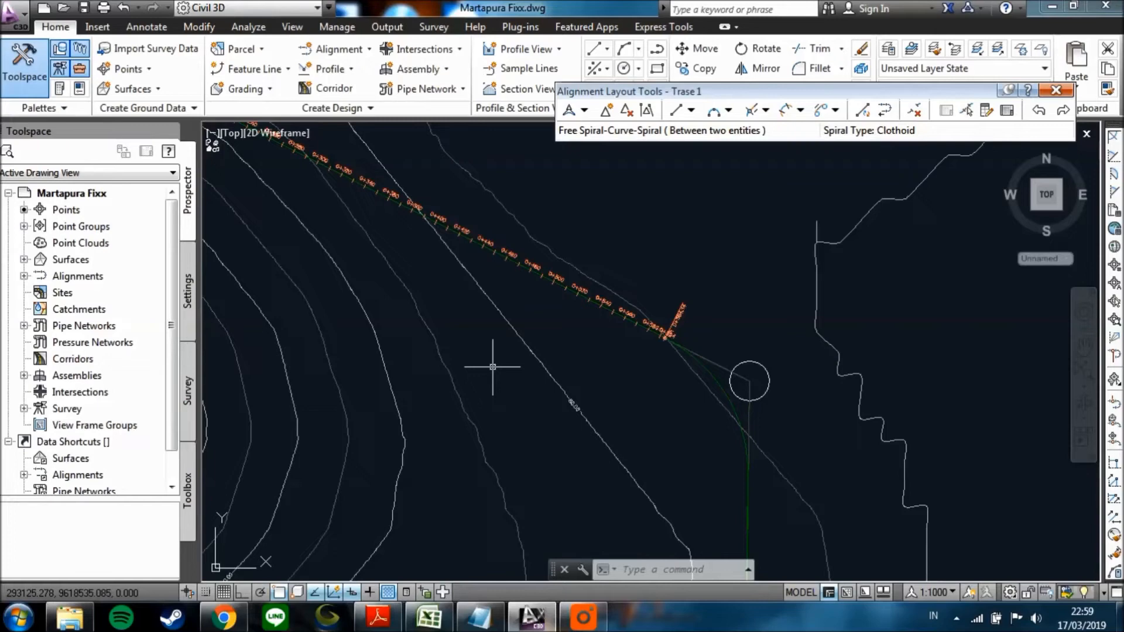
pyautogui.moveTo(502, 373); pyautogui.dragTo(489, 393, button='middle')
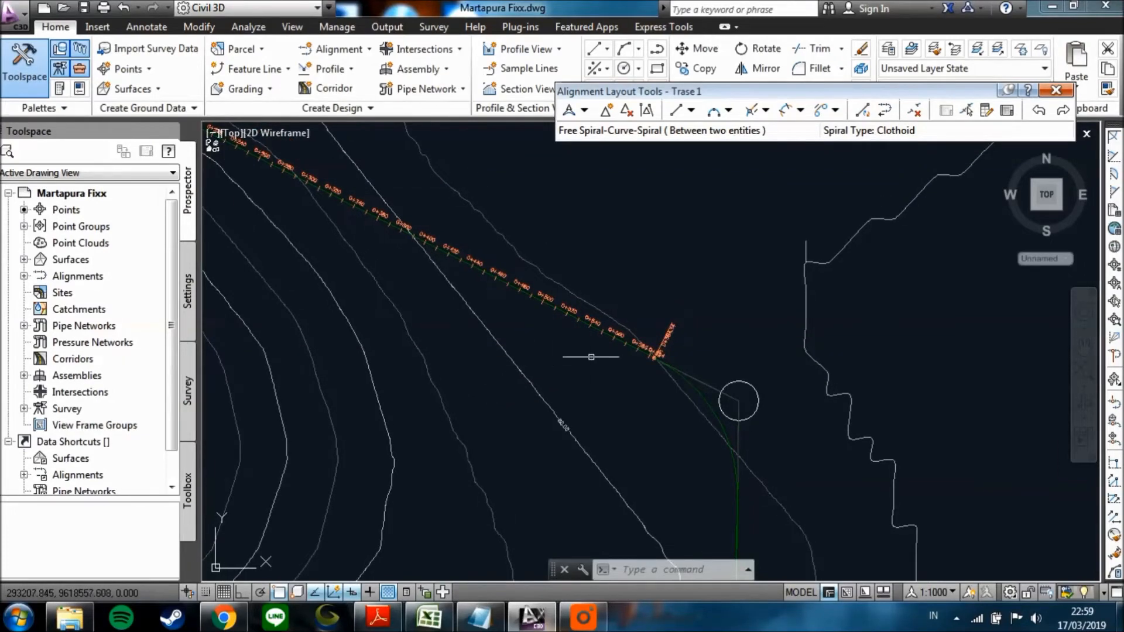
pyautogui.click(800, 110)
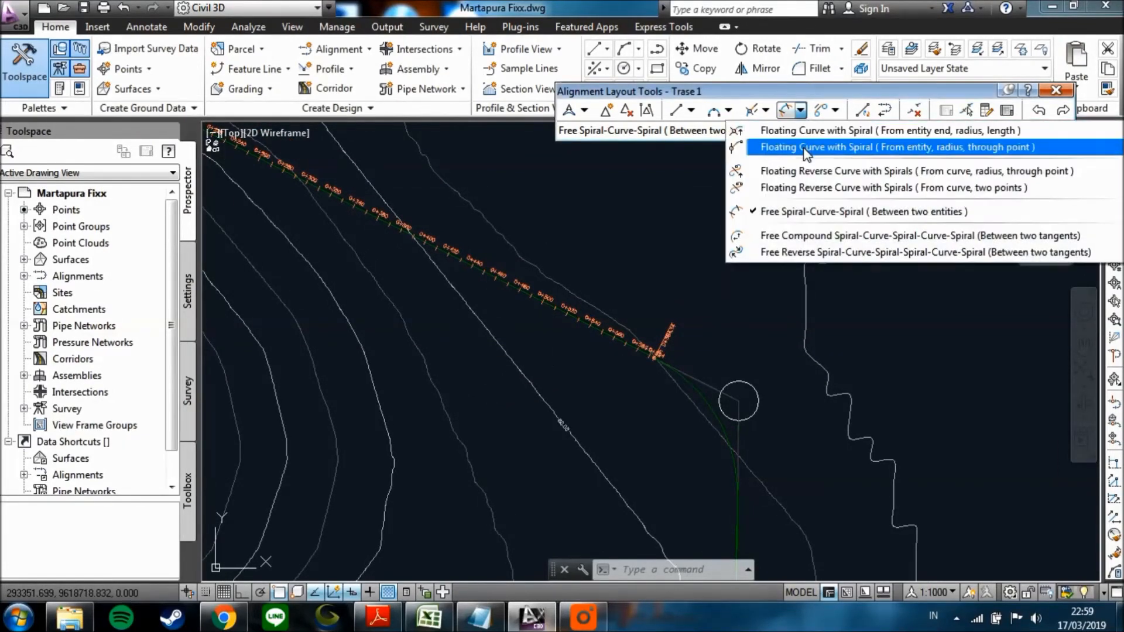
pyautogui.click(801, 214)
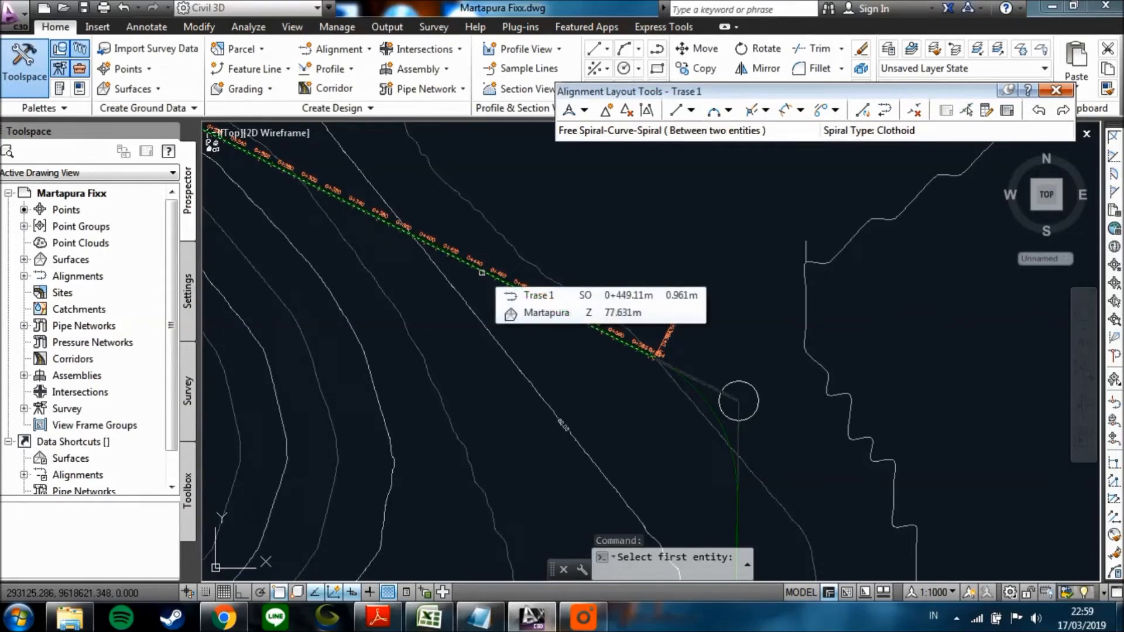
pyautogui.click(481, 273)
pyautogui.scroll(-2, 496, 365)
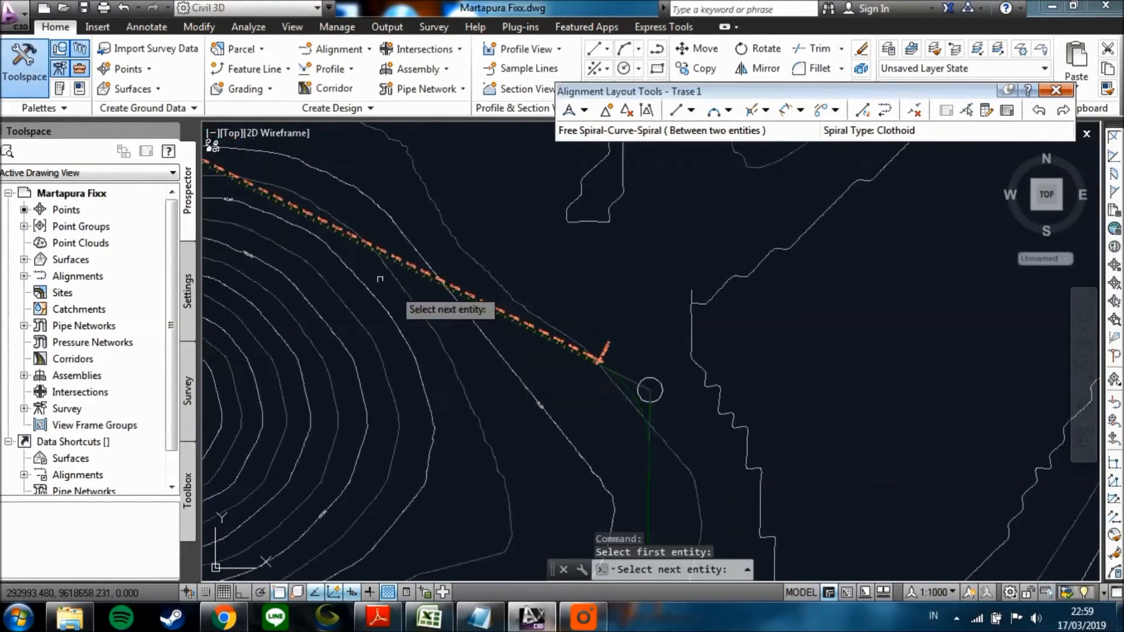
pyautogui.moveTo(608, 424); pyautogui.dragTo(576, 312, button='middle')
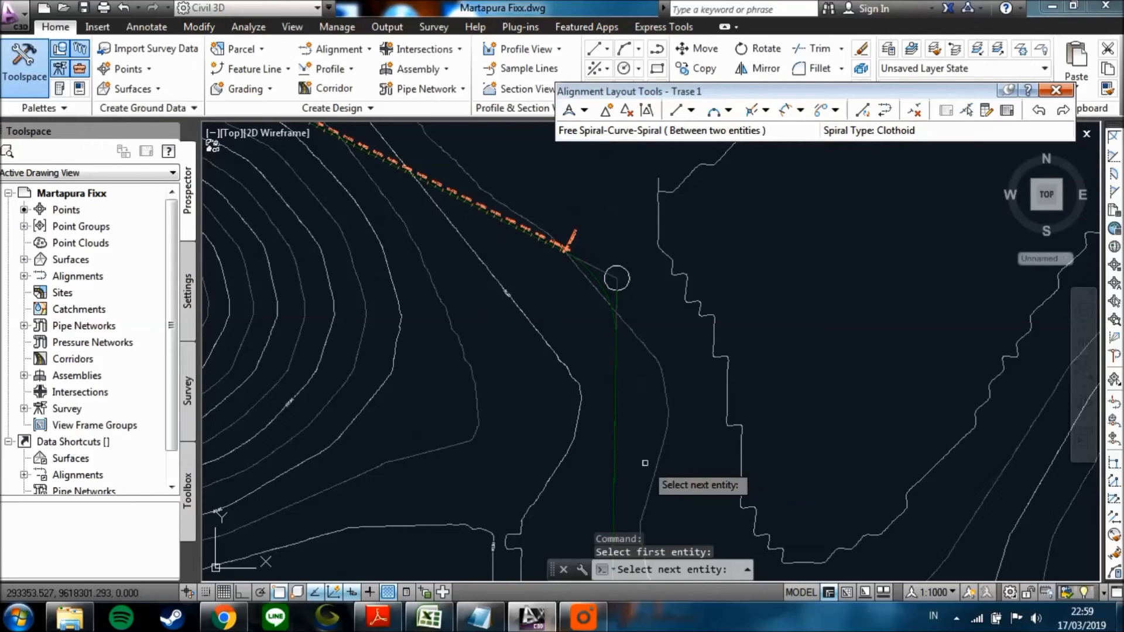
pyautogui.click(614, 404)
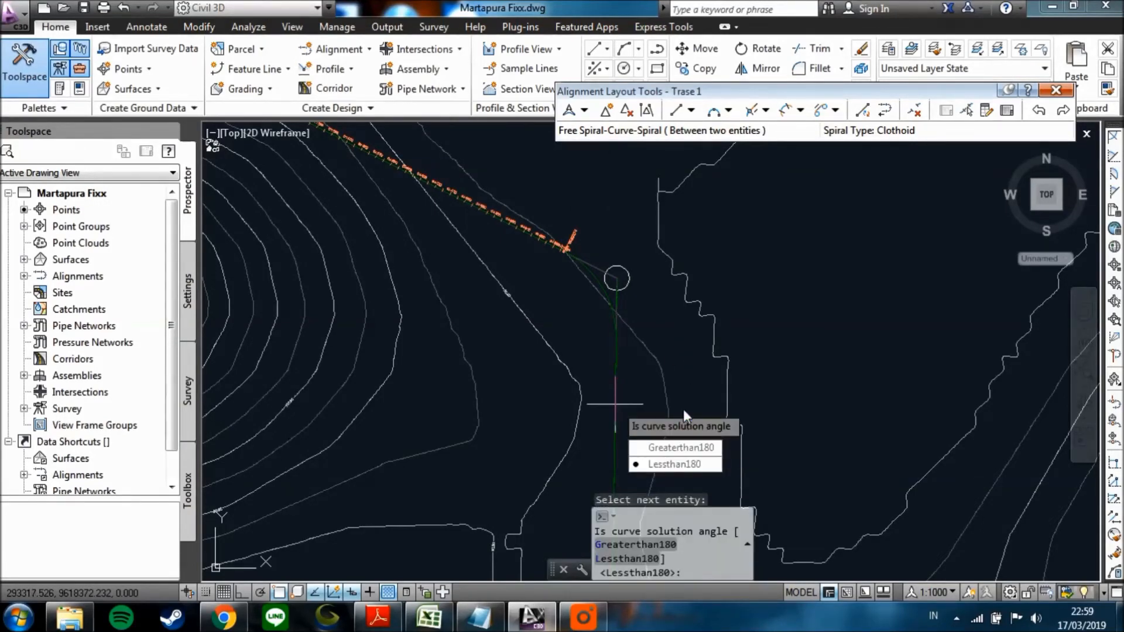
pyautogui.click(680, 463)
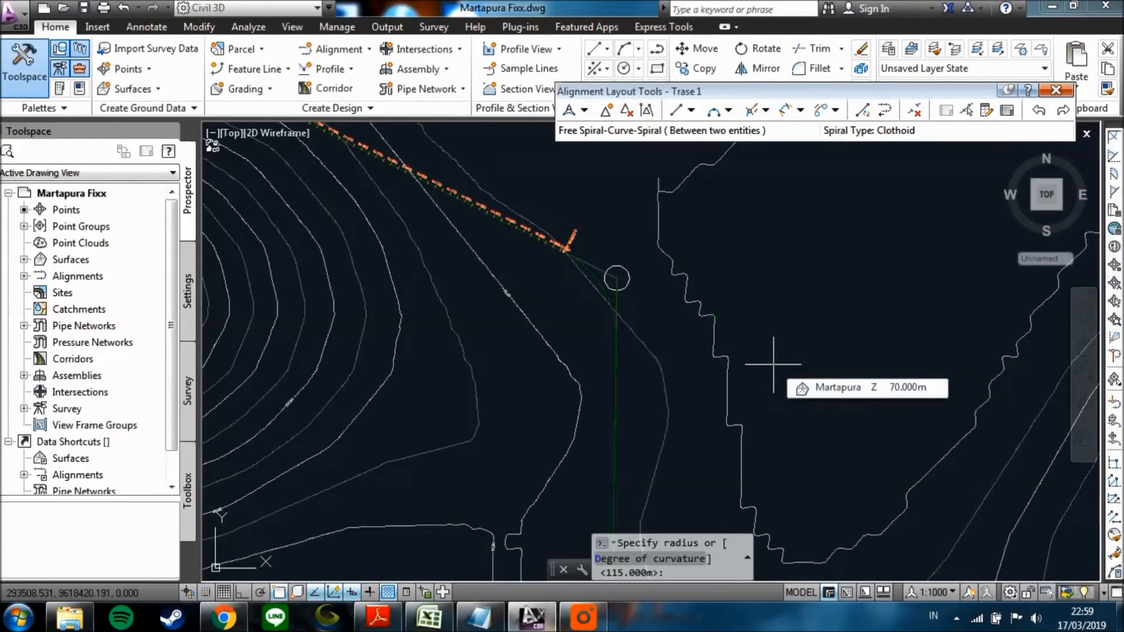
# Define the middle circle's curve with a 410 m radius, 60 m spiral in and 60 m spiral out, and end the command.
pyautogui.write('41')
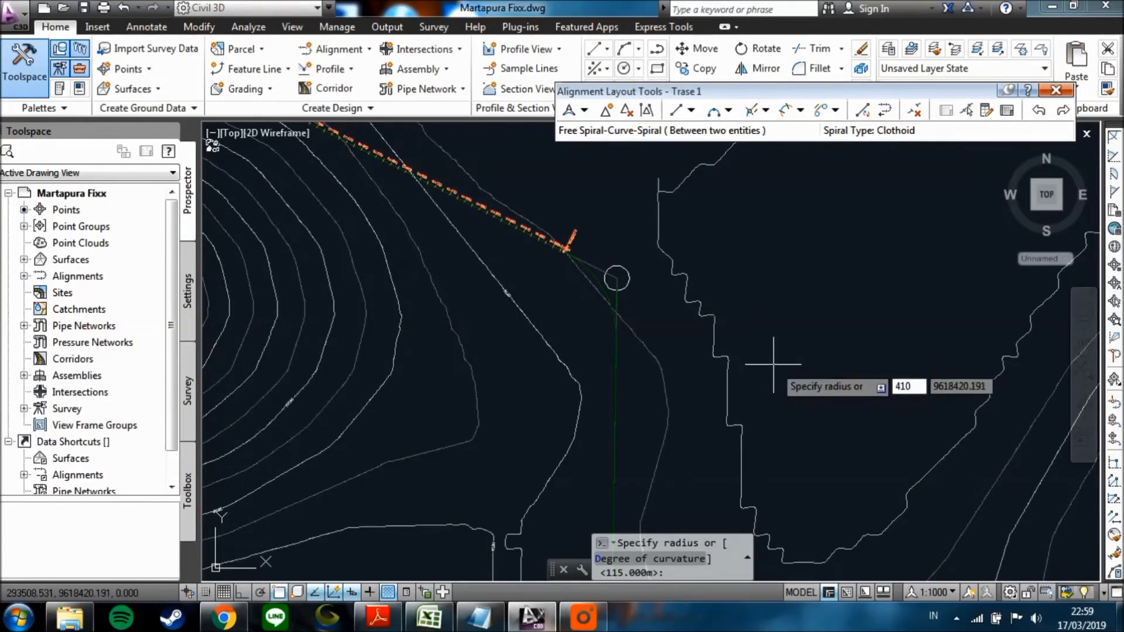
pyautogui.write('0')
pyautogui.press('Return')
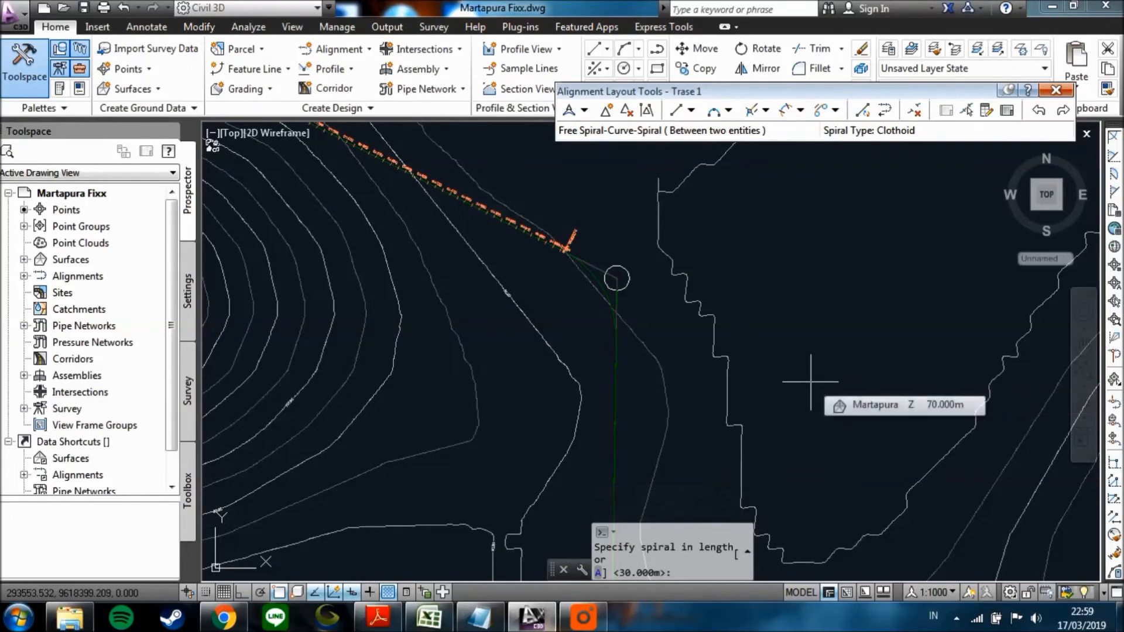
pyautogui.write('60')
pyautogui.press('Return')
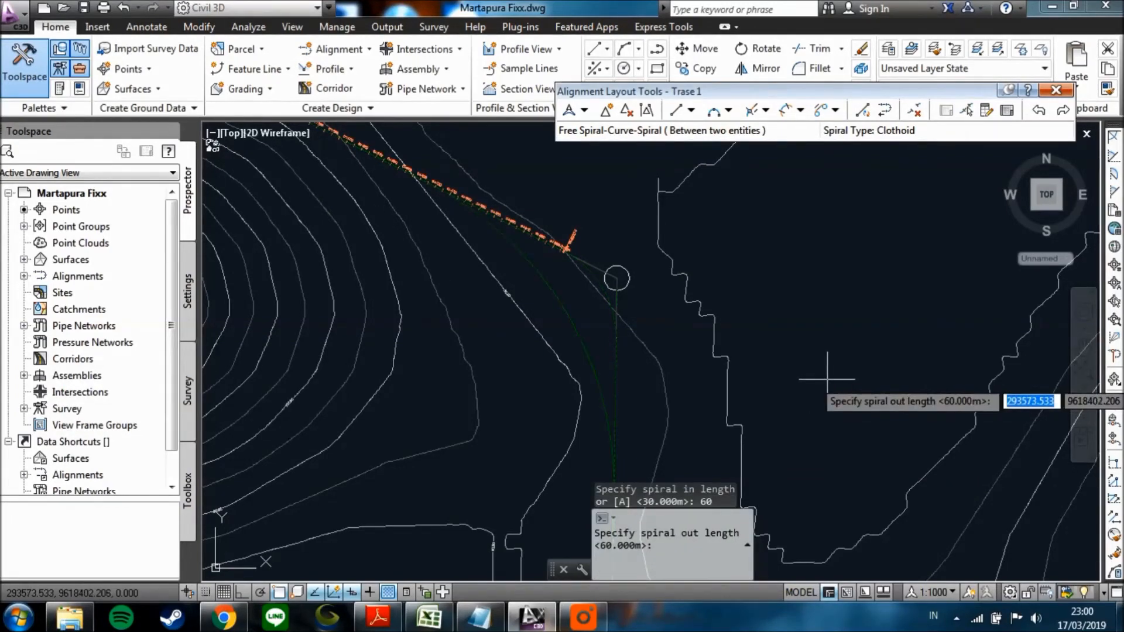
pyautogui.write('60')
pyautogui.press('Return')
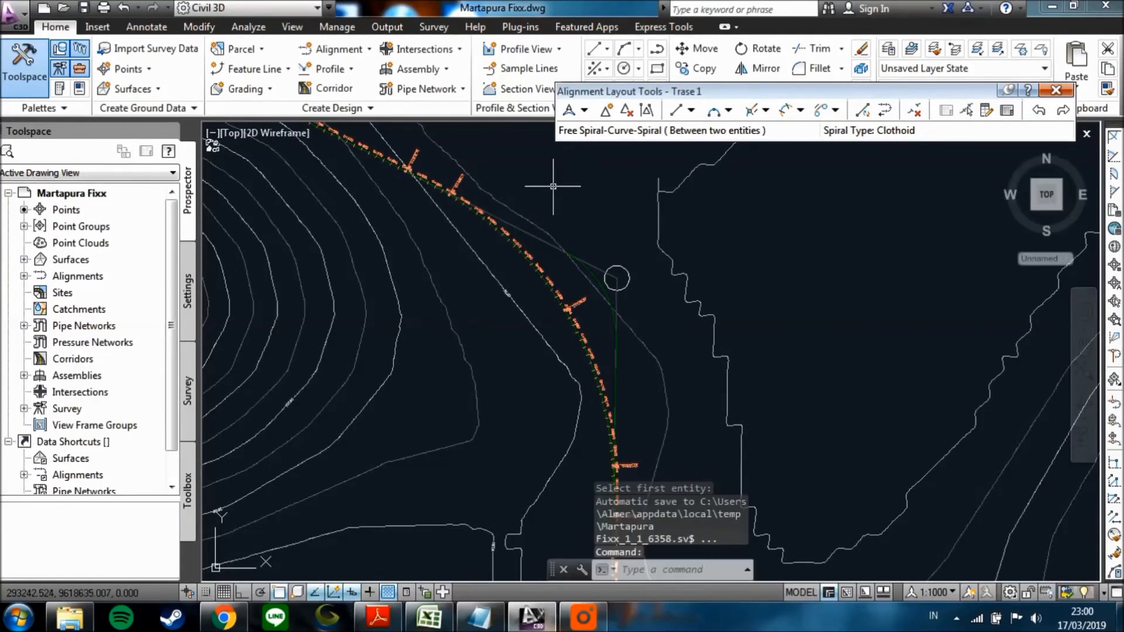
# Set the radius of the curve at the southern circle to 1200 m in the alignment's entity table.
pyautogui.scroll(2, 551, 321)
pyautogui.scroll(-2, 552, 325)
pyautogui.scroll(-2, 552, 327)
pyautogui.moveTo(568, 407); pyautogui.dragTo(556, 378, button='middle')
pyautogui.moveTo(563, 445)
pyautogui.mouseDown(button='middle')
pyautogui.moveTo(534, 302)
pyautogui.moveTo(548, 299)
pyautogui.moveTo(528, 343)
pyautogui.mouseUp(button='middle')
pyautogui.scroll(-2, 547, 398)
pyautogui.scroll(5, 542, 353)
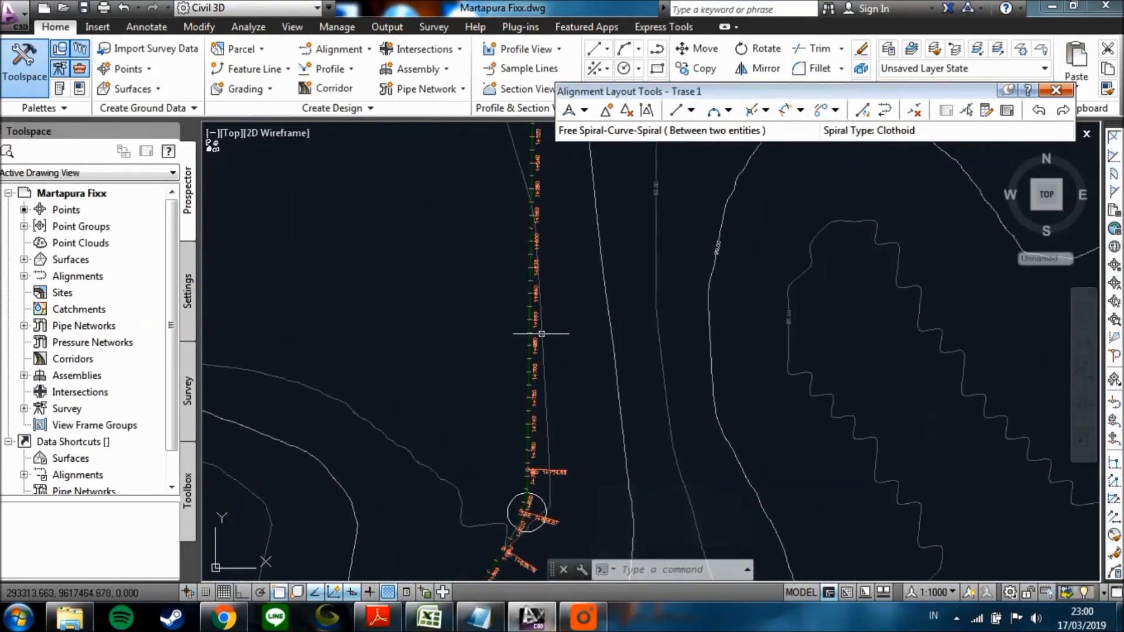
pyautogui.click(531, 330)
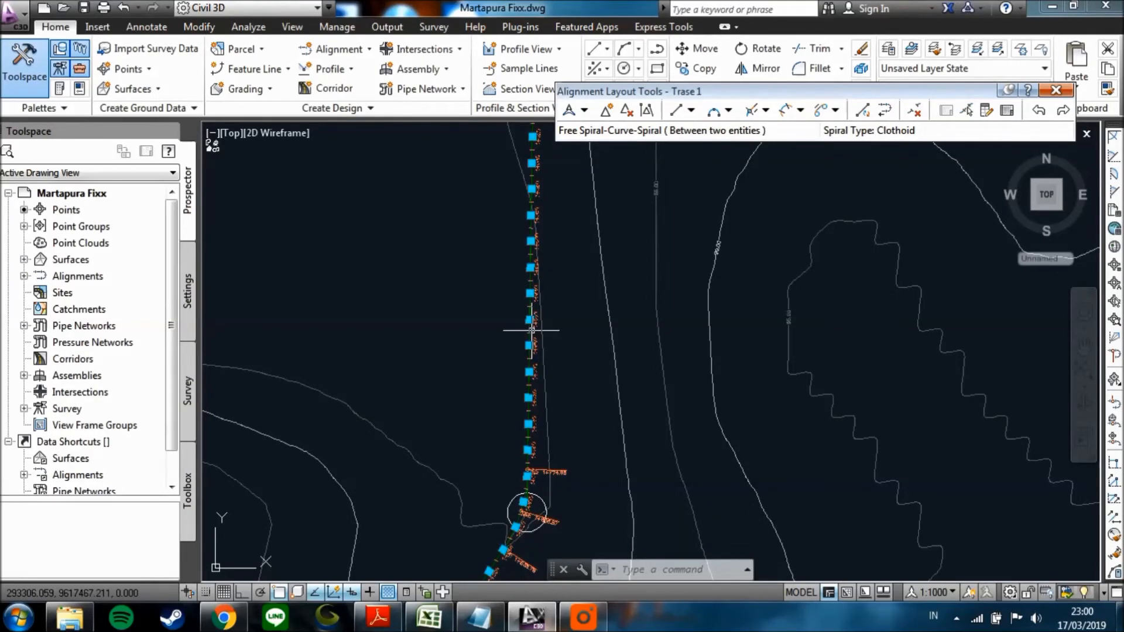
pyautogui.press('Escape')
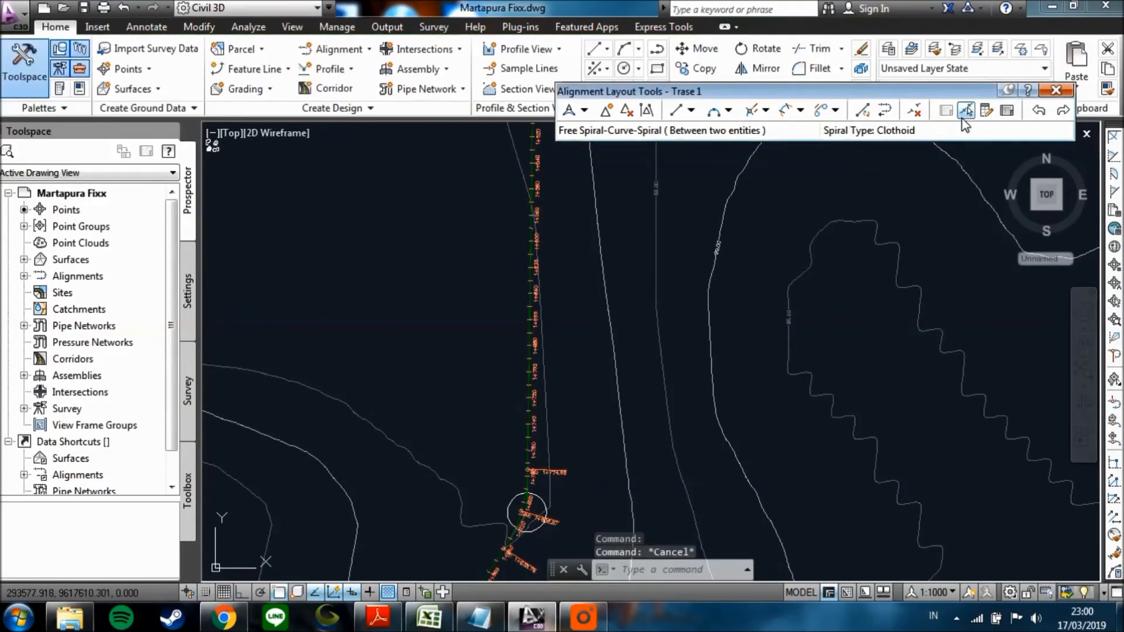
pyautogui.click(1008, 115)
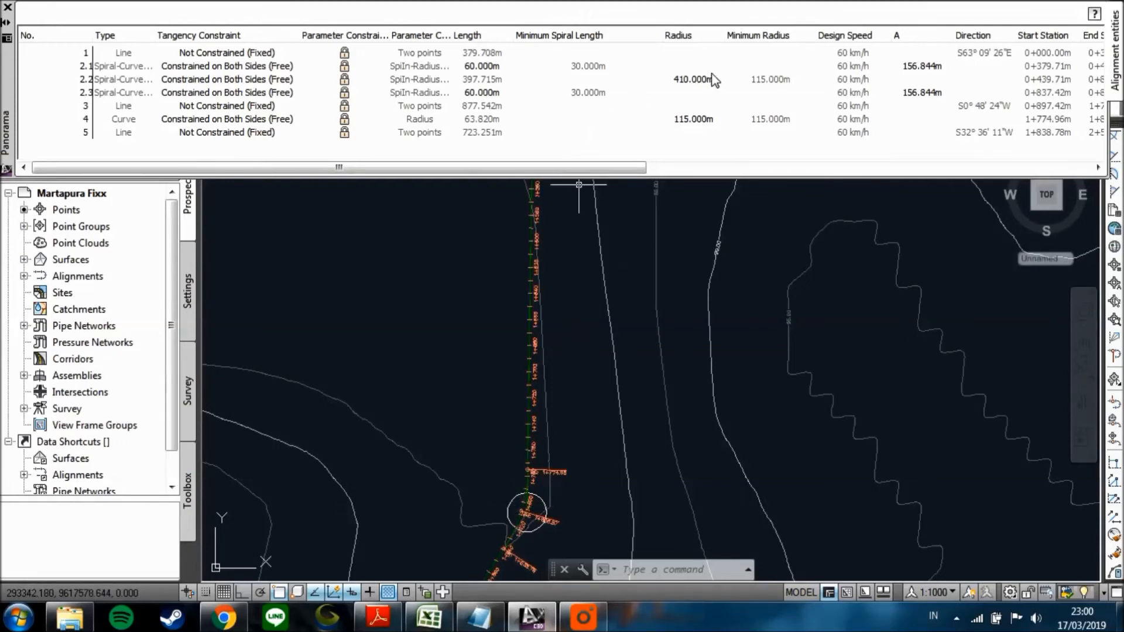
pyautogui.click(697, 120)
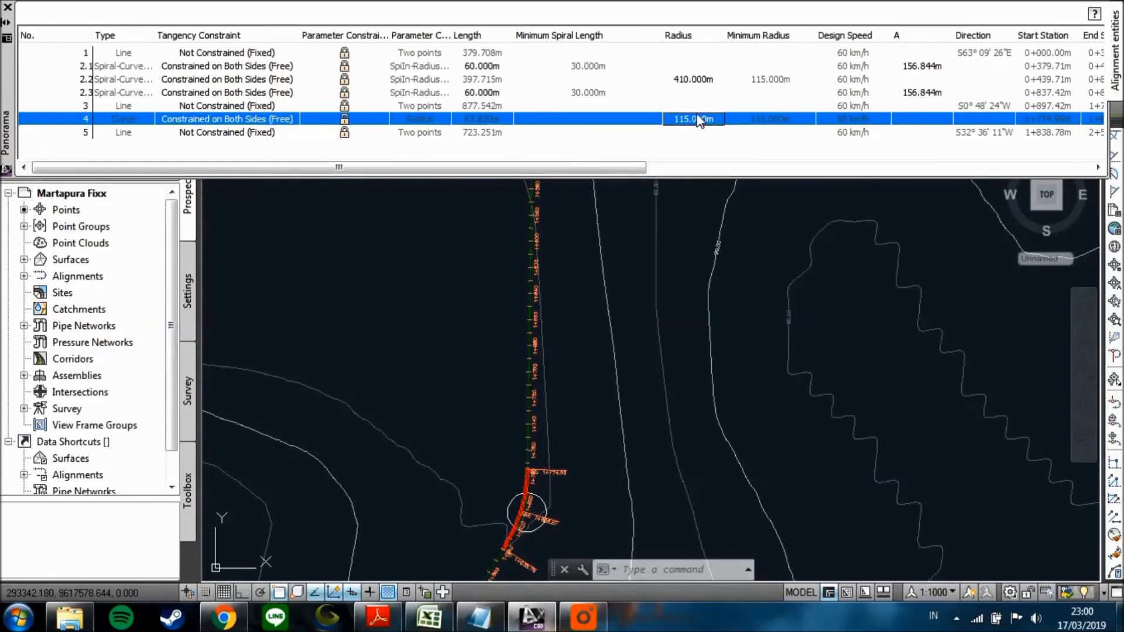
pyautogui.click(688, 119)
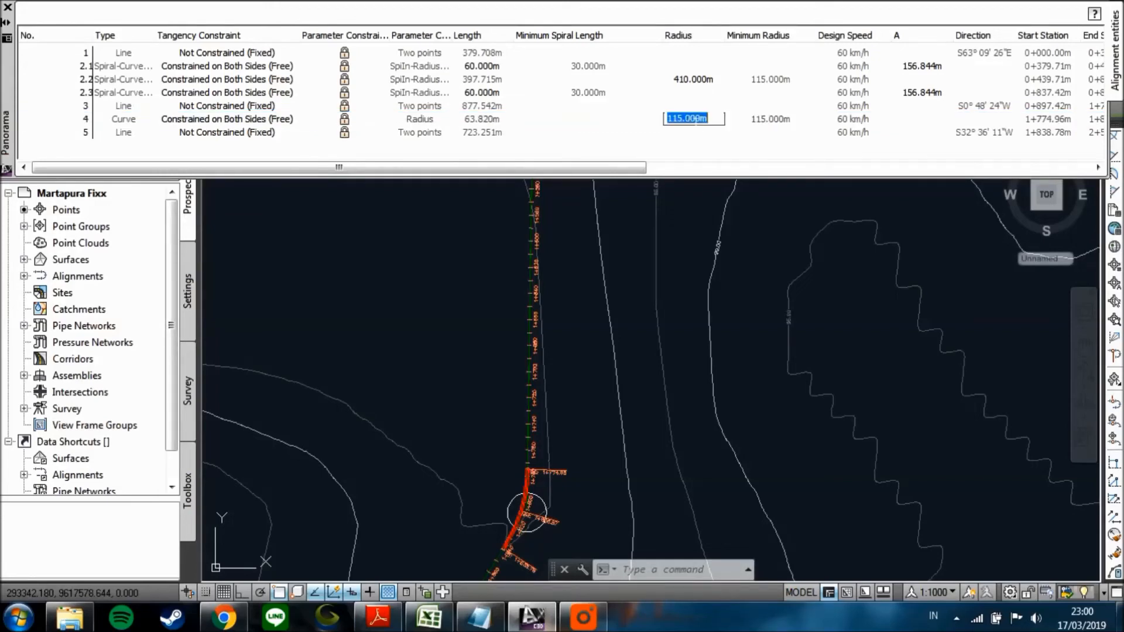
pyautogui.write('1200')
pyautogui.press('Return')
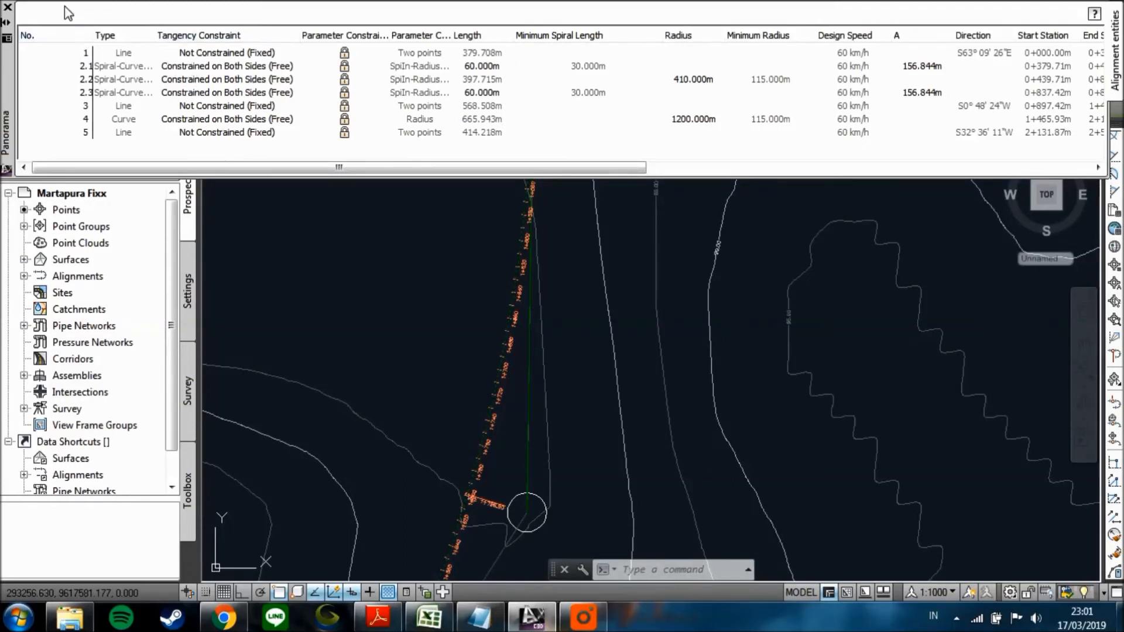
pyautogui.click(8, 8)
# Review the alignment's course and station labels from the southern circle's curve up through the middle circle's spiral curve.
pyautogui.scroll(-2, 402, 300)
pyautogui.moveTo(402, 299)
pyautogui.mouseDown(button='middle')
pyautogui.moveTo(482, 314)
pyautogui.moveTo(458, 421)
pyautogui.mouseUp(button='middle')
pyautogui.moveTo(515, 224); pyautogui.dragTo(507, 395, button='middle')
pyautogui.moveTo(499, 244); pyautogui.dragTo(516, 331, button='middle')
pyautogui.scroll(8, 566, 253)
pyautogui.scroll(-5, 535, 258)
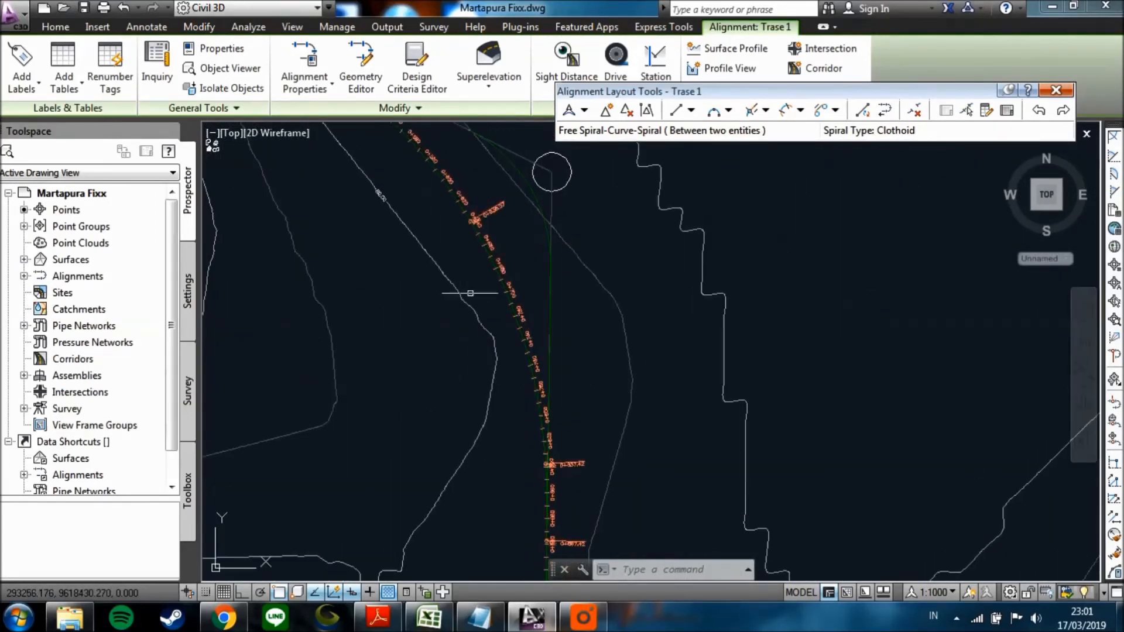
pyautogui.moveTo(461, 267); pyautogui.dragTo(494, 349, button='middle')
pyautogui.moveTo(406, 247)
pyautogui.mouseDown(button='middle')
pyautogui.moveTo(447, 286)
pyautogui.moveTo(388, 249)
pyautogui.mouseUp(button='middle')
pyautogui.scroll(-5, 410, 257)
pyautogui.moveTo(463, 333)
pyautogui.mouseDown(button='middle')
pyautogui.moveTo(475, 352)
pyautogui.moveTo(490, 345)
pyautogui.moveTo(451, 304)
pyautogui.moveTo(487, 370)
pyautogui.mouseUp(button='middle')
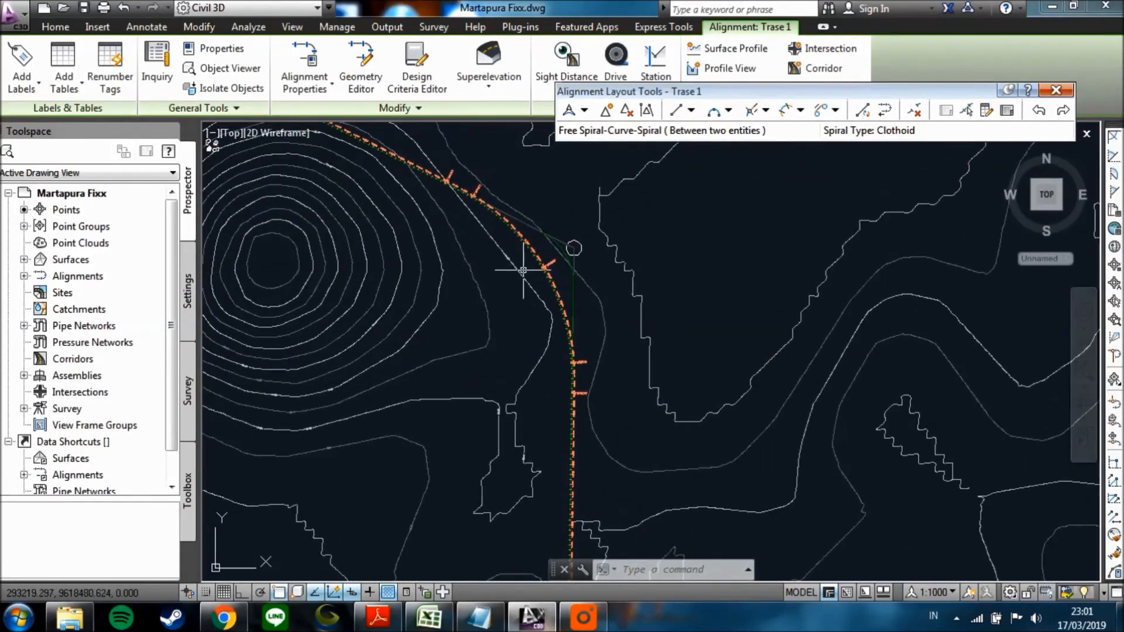
pyautogui.scroll(4, 522, 270)
pyautogui.scroll(6, 545, 262)
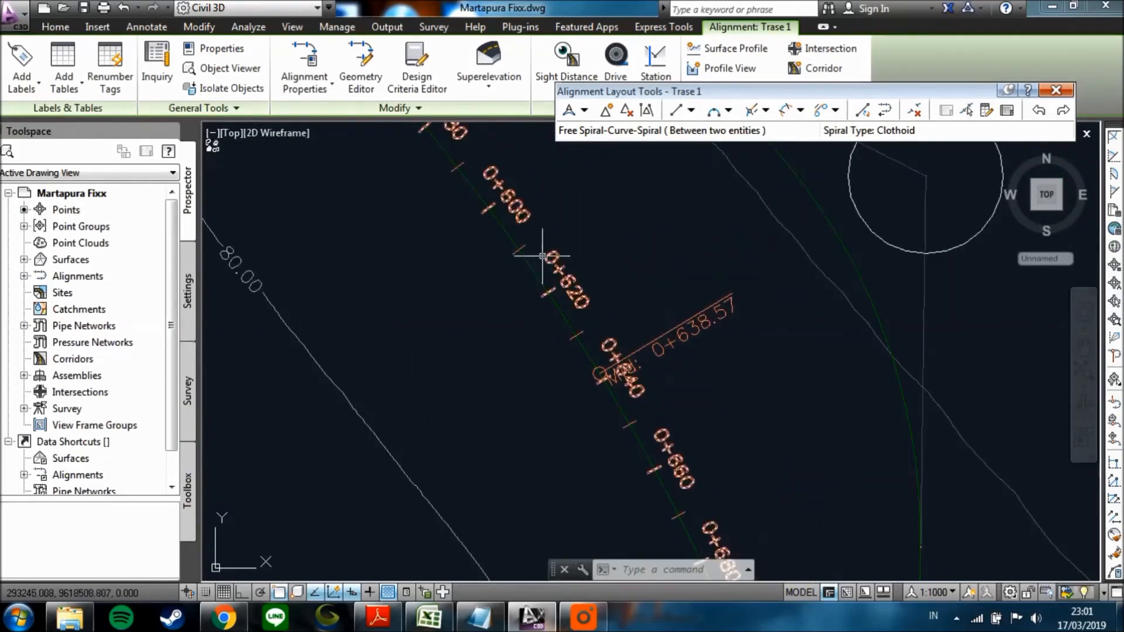
pyautogui.scroll(-4, 561, 284)
pyautogui.moveTo(522, 300); pyautogui.dragTo(553, 408, button='middle')
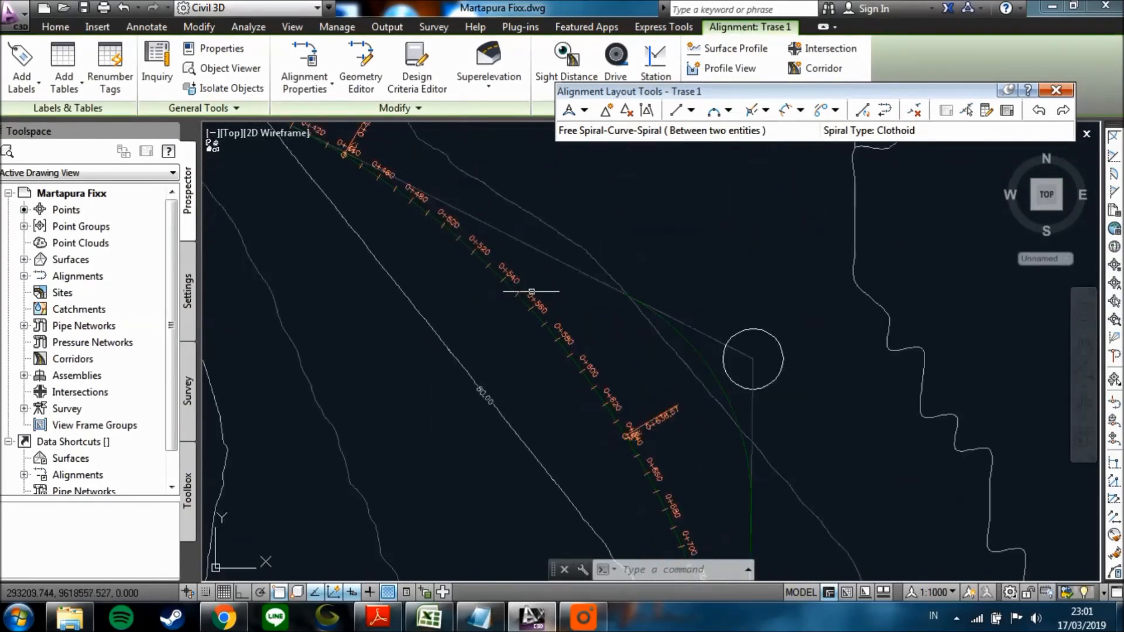
# Open the label settings of alignment Trase 1 and remove its major station, minor station and geometry point labels.
pyautogui.scroll(4, 524, 299)
pyautogui.click(498, 301)
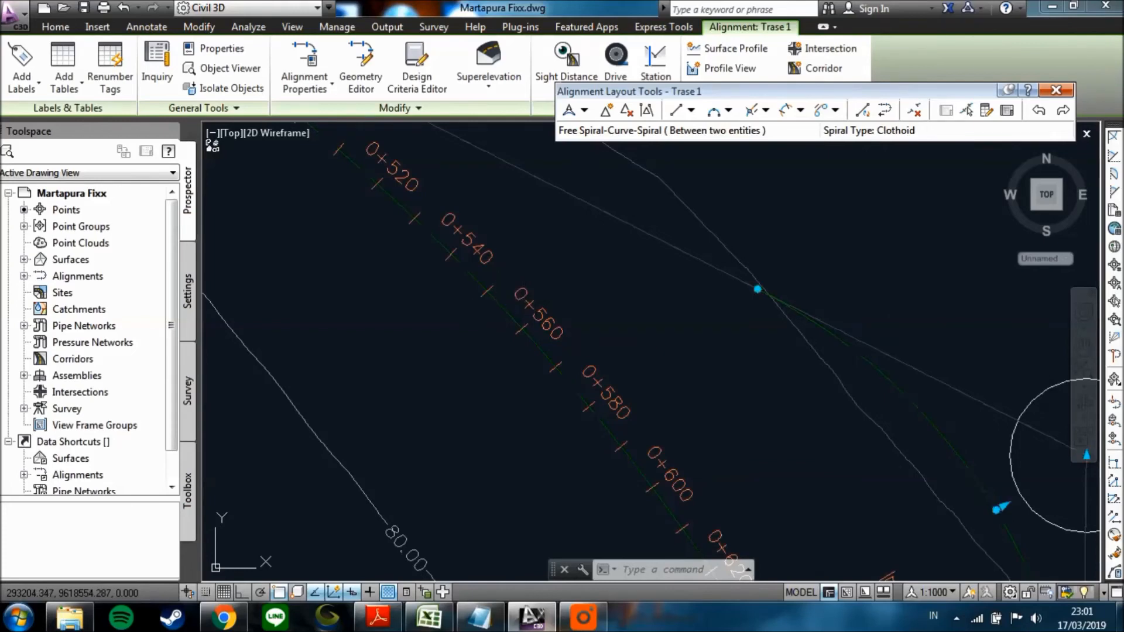
pyautogui.rightClick(549, 311)
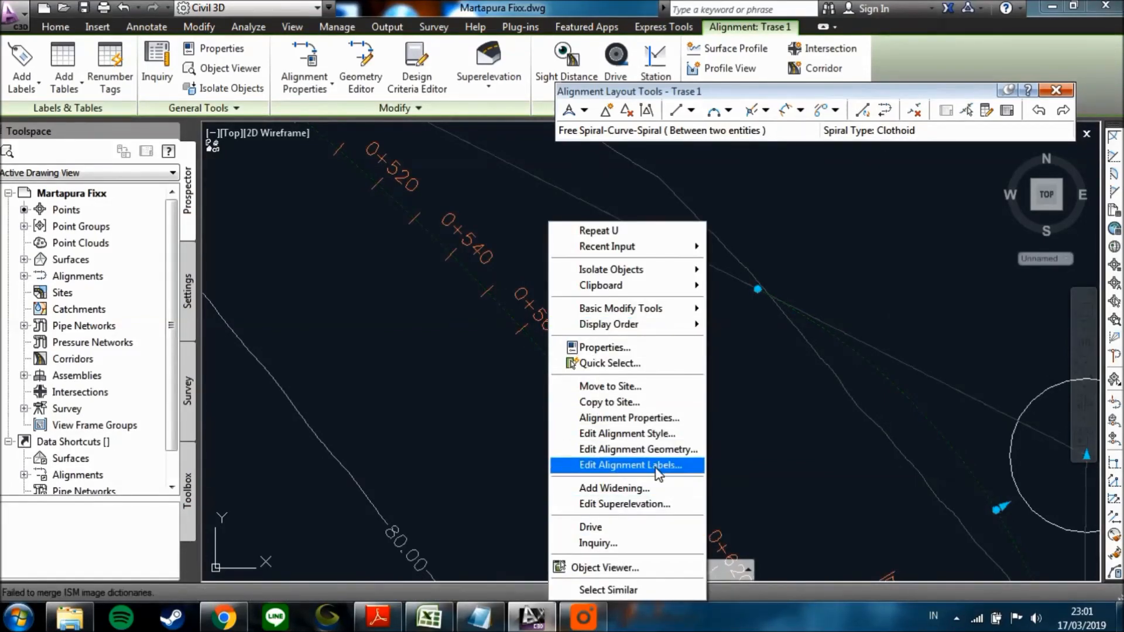
pyautogui.click(631, 465)
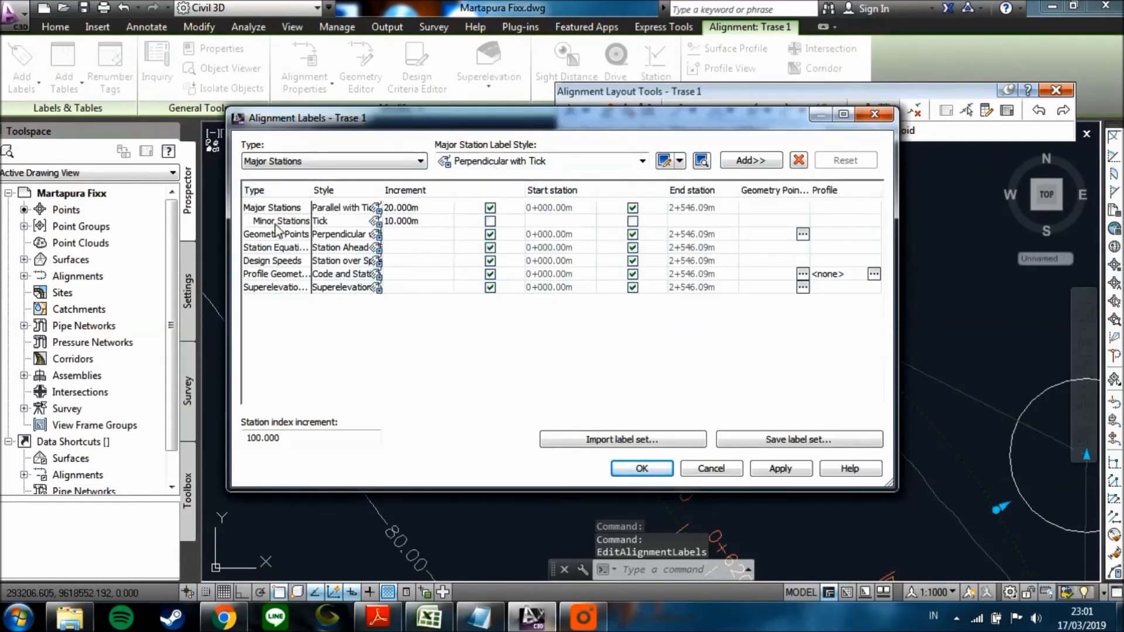
pyautogui.click(297, 212)
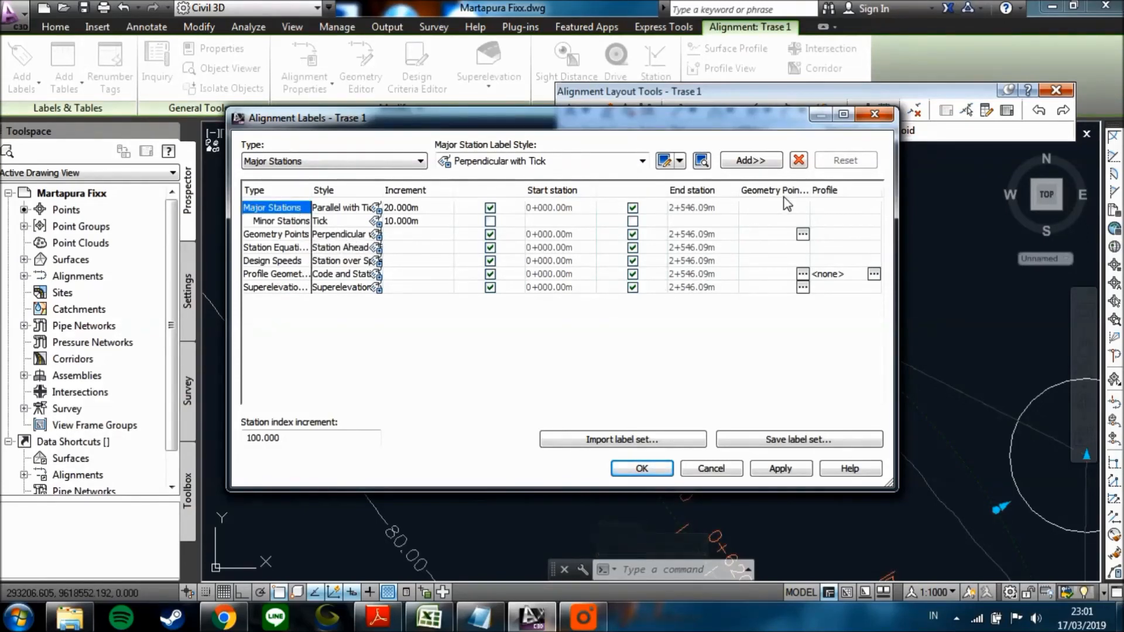
pyautogui.click(798, 160)
pyautogui.click(314, 210)
pyautogui.click(797, 159)
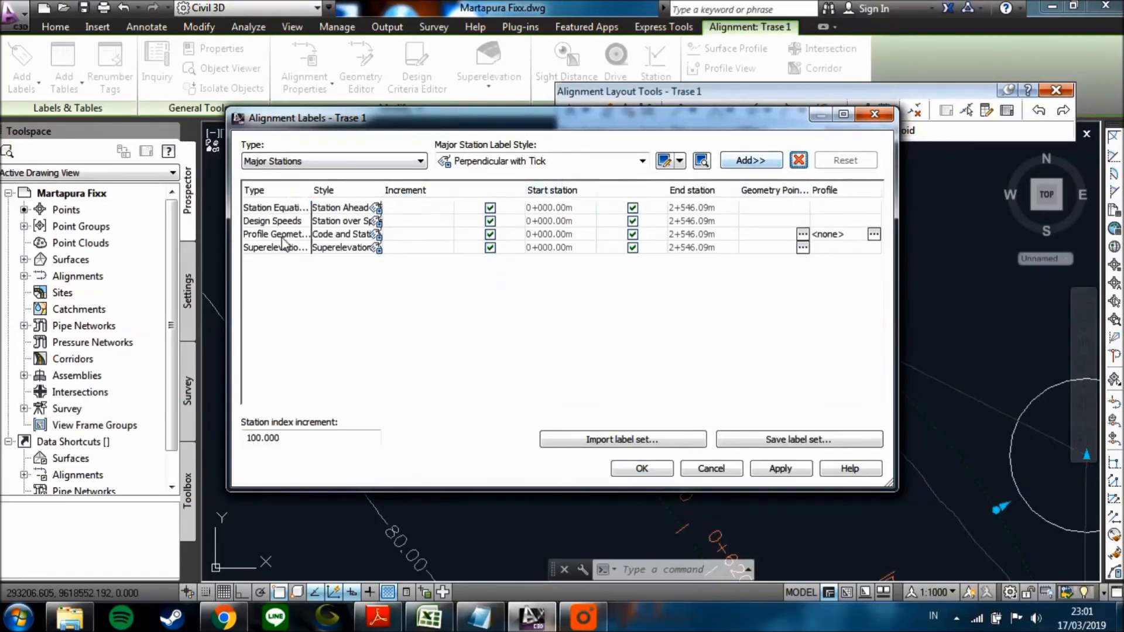
# Remove the remaining station equation, design speed, profile geometry point and superelevation critical point labels.
pyautogui.click(798, 161)
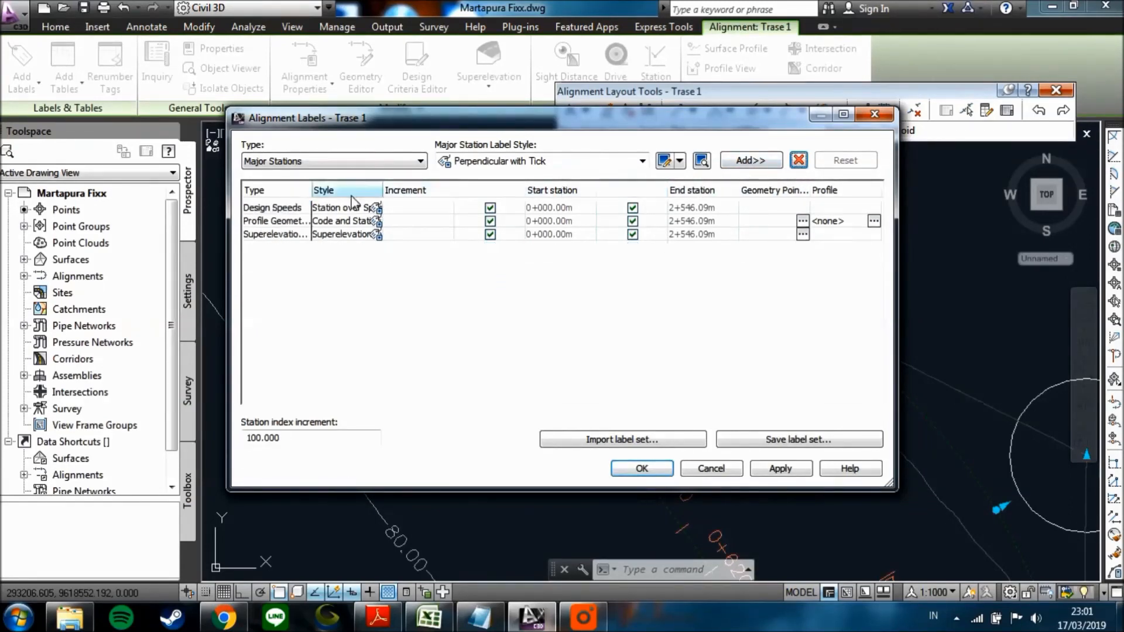
pyautogui.click(798, 160)
pyautogui.click(314, 208)
pyautogui.click(797, 161)
pyautogui.click(293, 210)
pyautogui.click(798, 161)
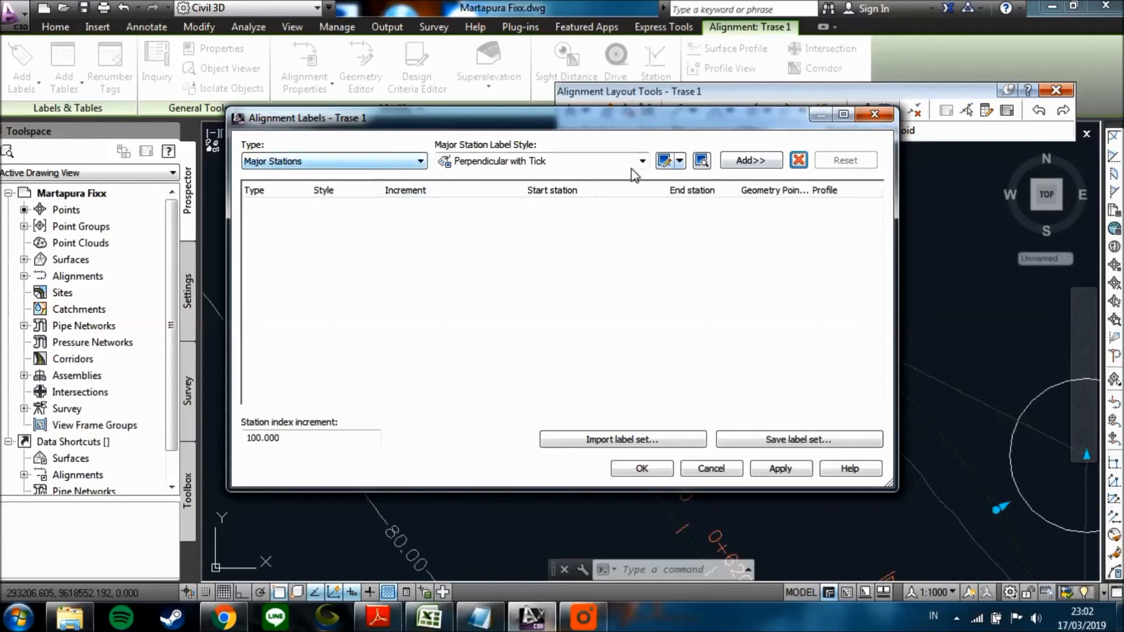
# Apply the emptied label set to Trase 1, close the label settings and deselect the alignment.
pyautogui.click(402, 162)
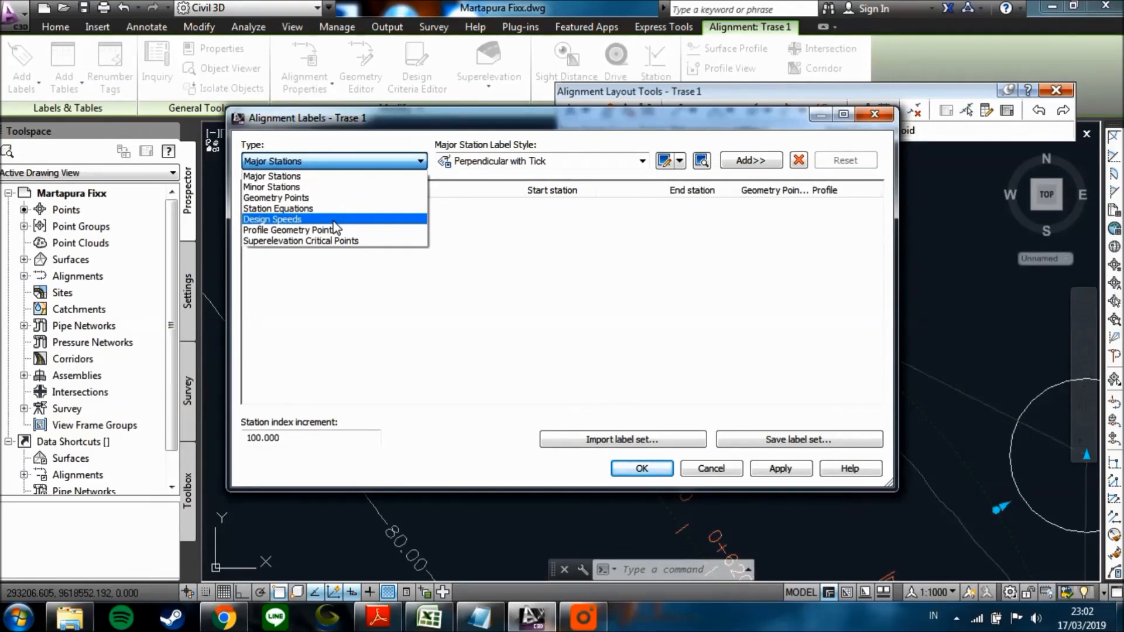
pyautogui.click(783, 469)
pyautogui.click(782, 469)
pyautogui.click(642, 468)
pyautogui.scroll(-5, 584, 378)
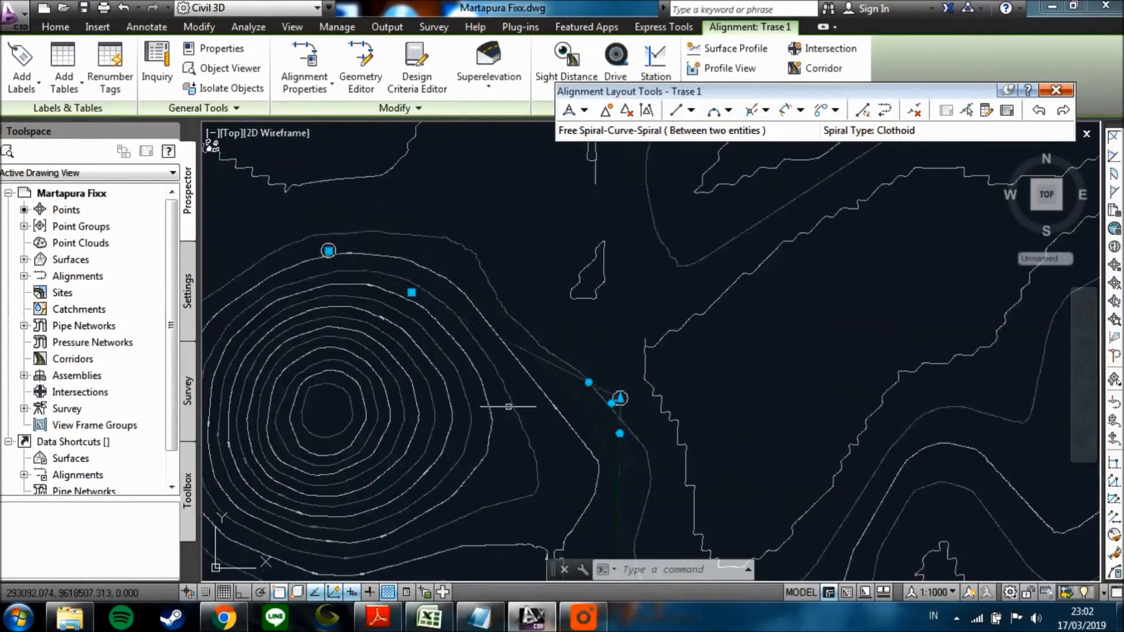
pyautogui.scroll(2, 579, 409)
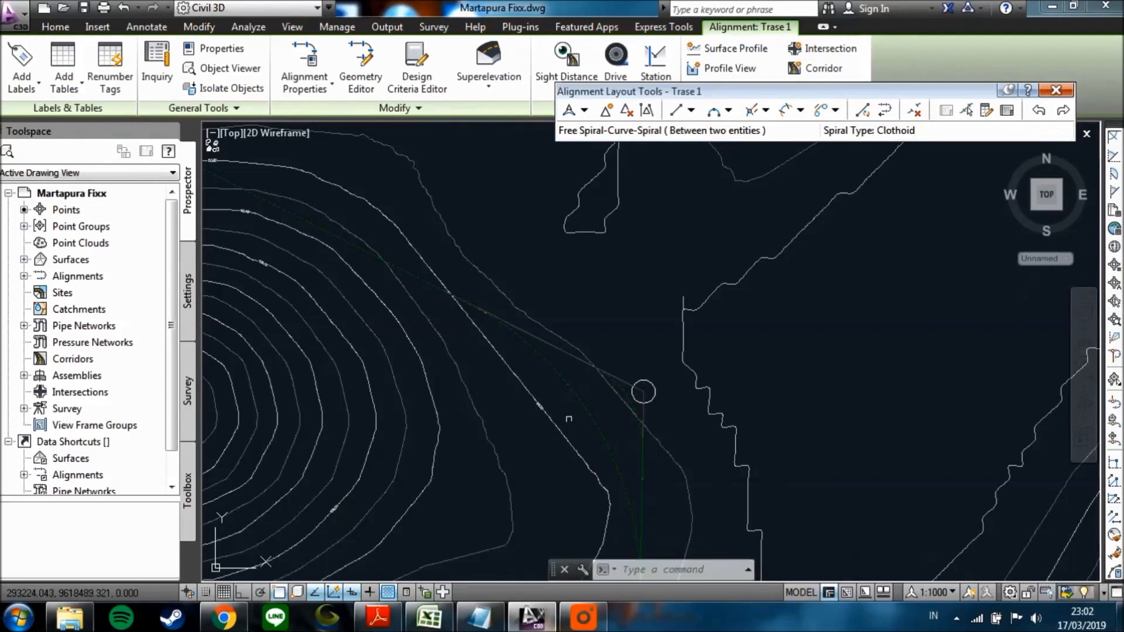
pyautogui.press('Escape')
# Examine the alignment's course across the contours from the hill in the north down toward the southern circle.
pyautogui.scroll(-2, 580, 410)
pyautogui.scroll(-2, 553, 358)
pyautogui.moveTo(560, 444); pyautogui.dragTo(553, 304, button='middle')
pyautogui.moveTo(574, 449)
pyautogui.mouseDown(button='middle')
pyautogui.moveTo(574, 344)
pyautogui.moveTo(601, 328)
pyautogui.moveTo(579, 441)
pyautogui.mouseUp(button='middle')
pyautogui.scroll(2, 574, 427)
pyautogui.scroll(-2, 564, 393)
pyautogui.moveTo(577, 275)
pyautogui.mouseDown(button='middle')
pyautogui.moveTo(575, 378)
pyautogui.moveTo(577, 319)
pyautogui.mouseUp(button='middle')
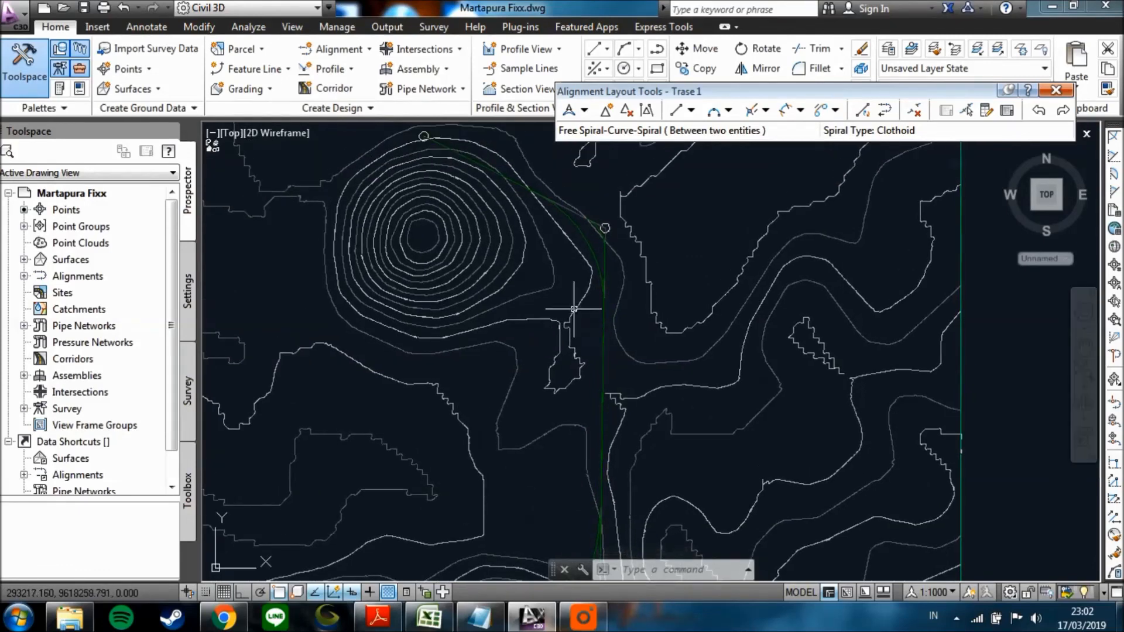
pyautogui.scroll(2, 563, 255)
pyautogui.scroll(-2, 559, 293)
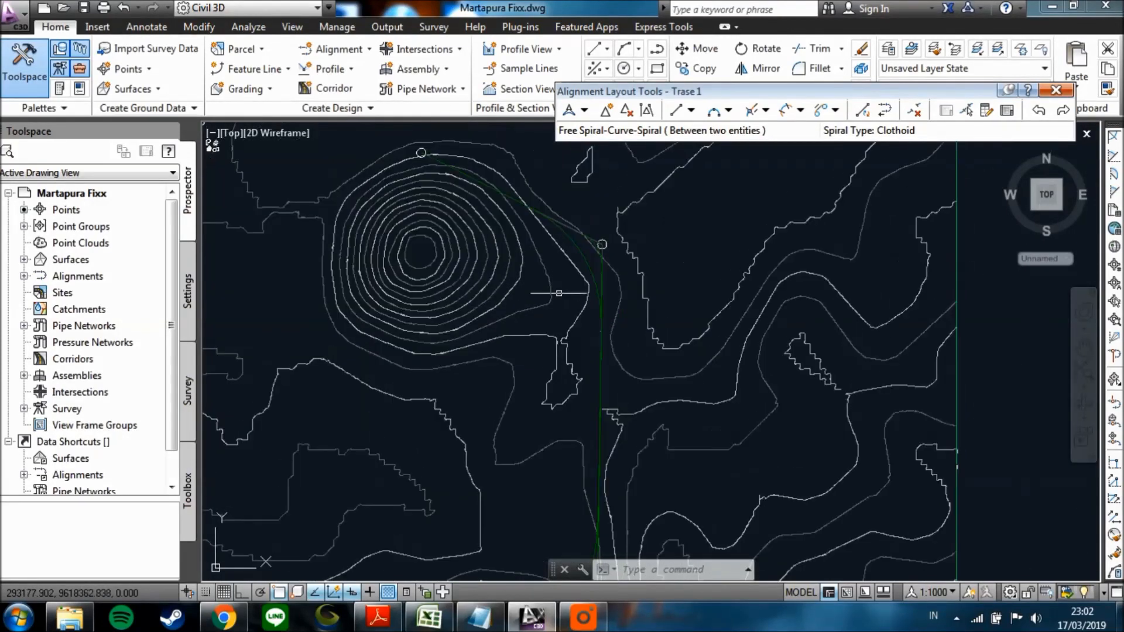
pyautogui.moveTo(561, 313); pyautogui.dragTo(582, 301, button='middle')
pyautogui.moveTo(593, 346); pyautogui.dragTo(597, 322, button='middle')
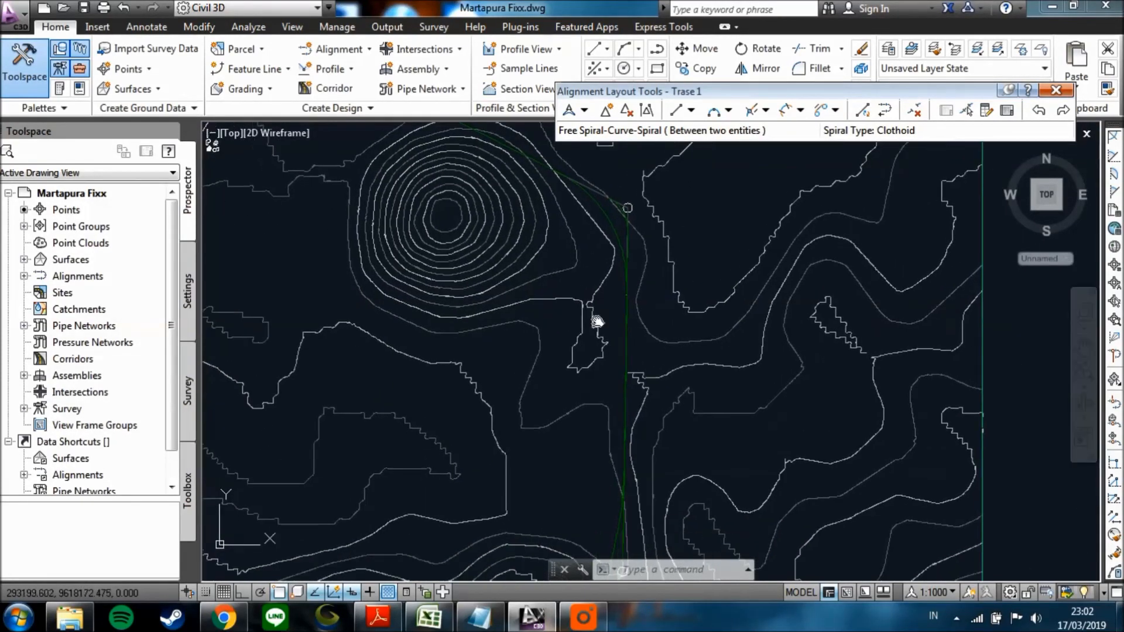
pyautogui.moveTo(609, 398)
pyautogui.mouseDown(button='middle')
pyautogui.moveTo(620, 395)
pyautogui.moveTo(642, 426)
pyautogui.moveTo(628, 403)
pyautogui.mouseUp(button='middle')
pyautogui.scroll(3, 611, 400)
pyautogui.scroll(-3, 614, 381)
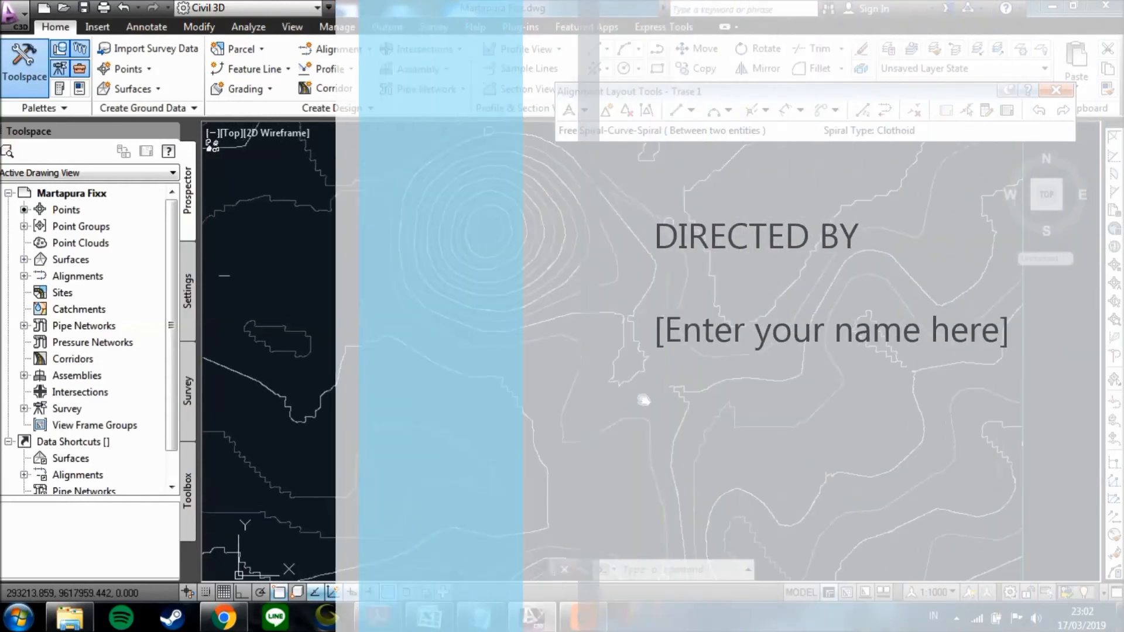